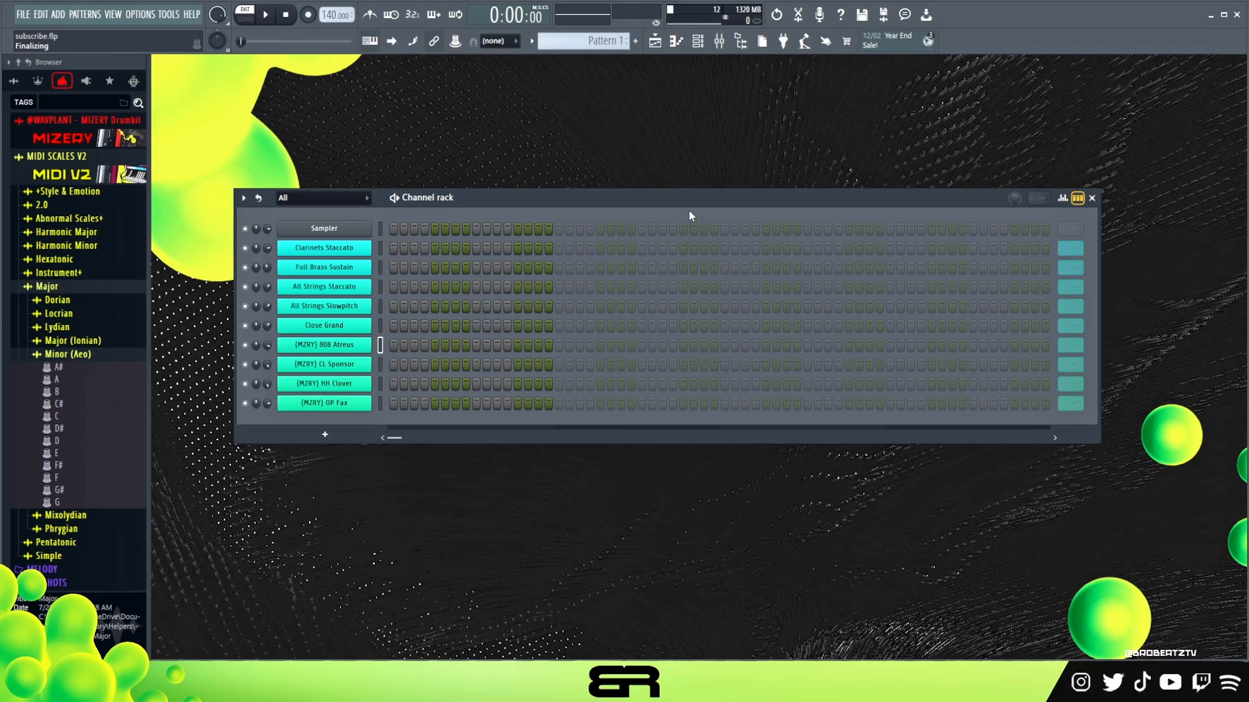
Open the Clarinets Staccato channel's FLEX instrument to examine its preset and macro settings.
left_click(354, 251)
left_click_drag(642, 174, 546, 131)
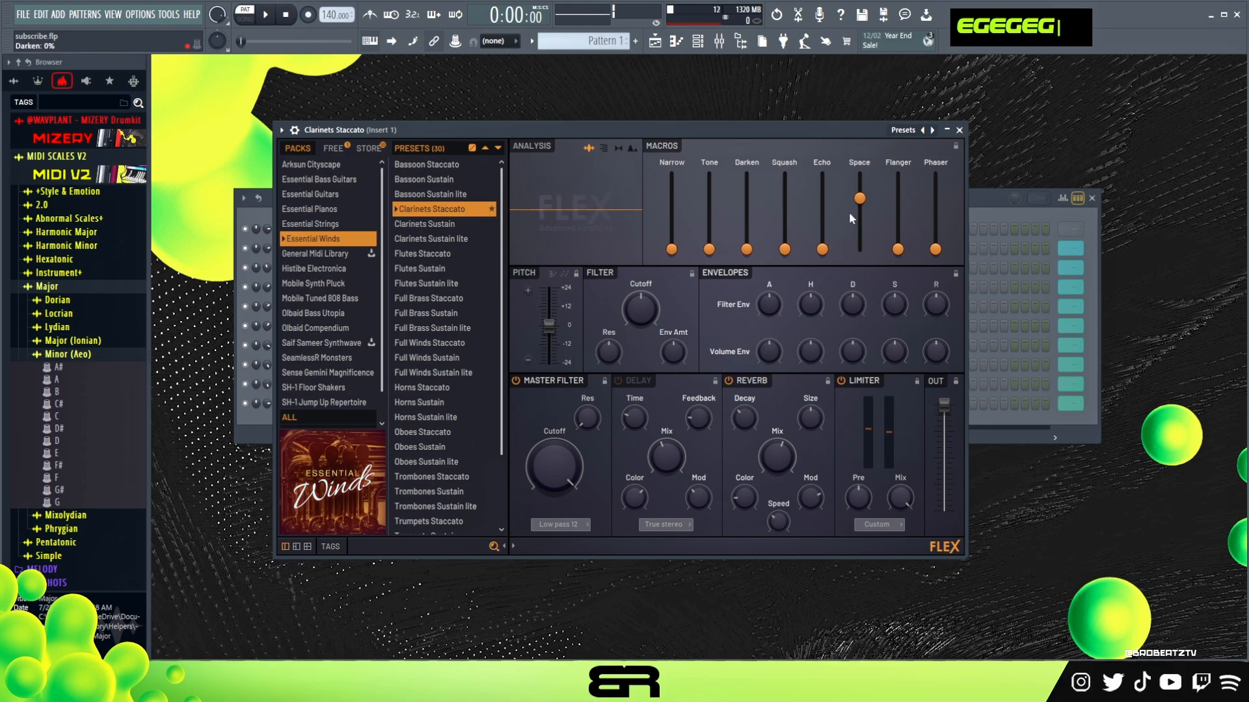
left_click(959, 130)
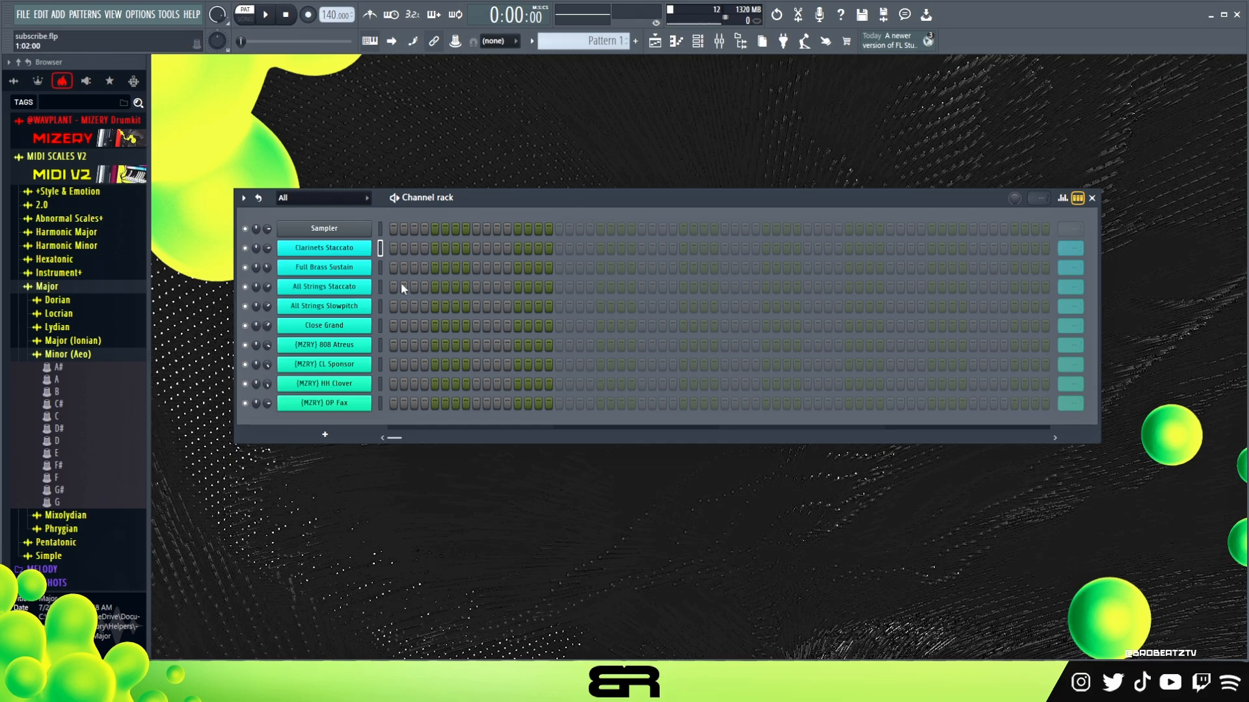
Load the D# minor scale MIDI onto the Sampler channel and rename that channel "D# Min".
left_click_drag(62, 429, 331, 231)
right_click(330, 230)
left_click(426, 257)
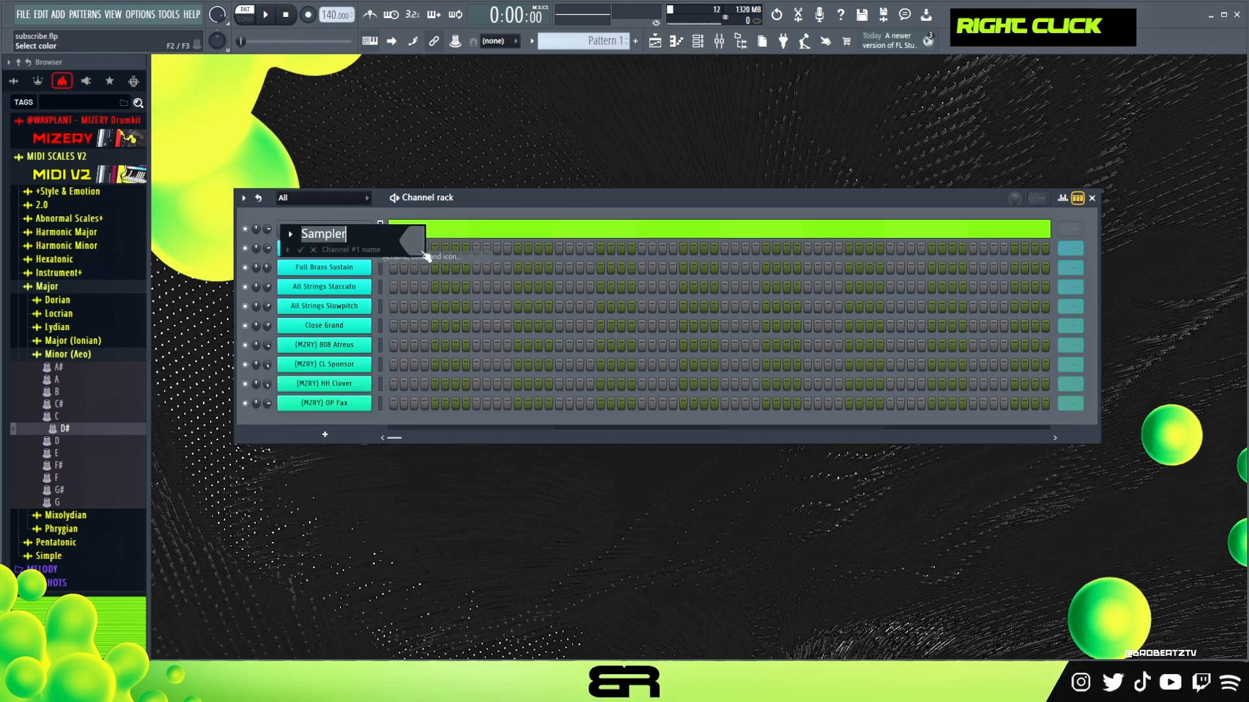
type("D# Min")
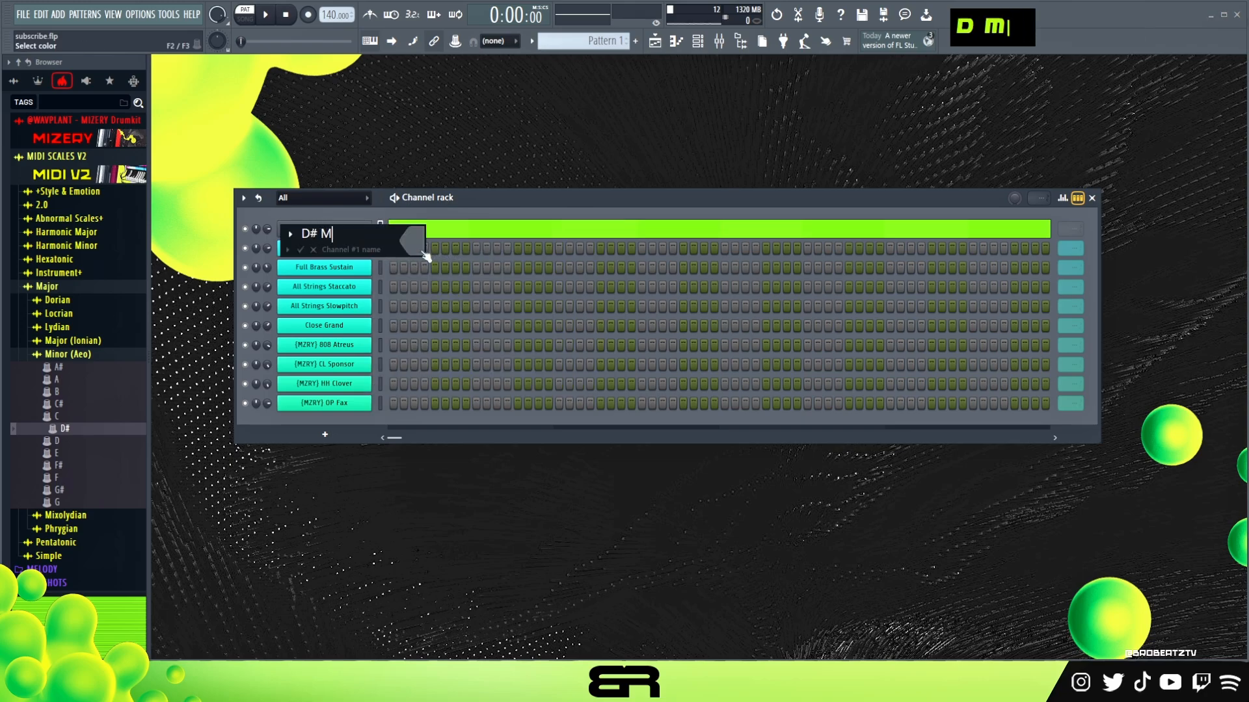
key("Return")
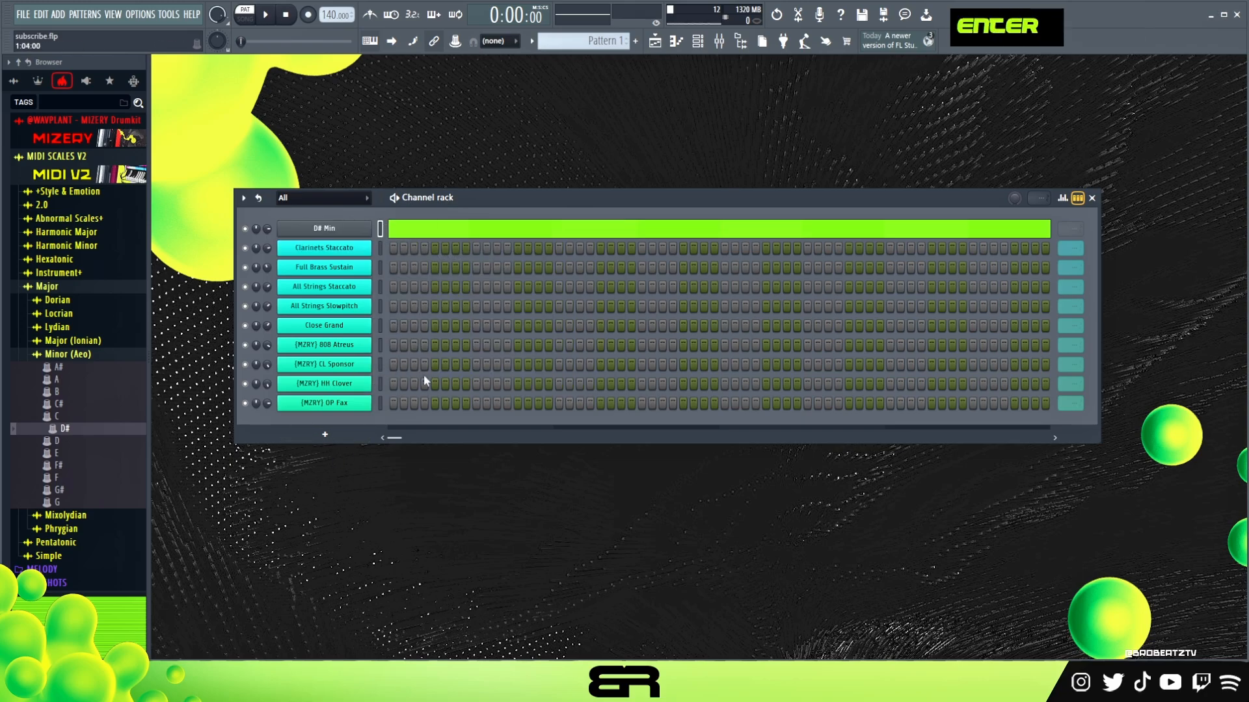
Open the Clarinets Staccato piano roll and place D#5 and A#5 notes at the start of bar 1.
left_click(92, 288)
right_click(342, 255)
left_click(409, 248)
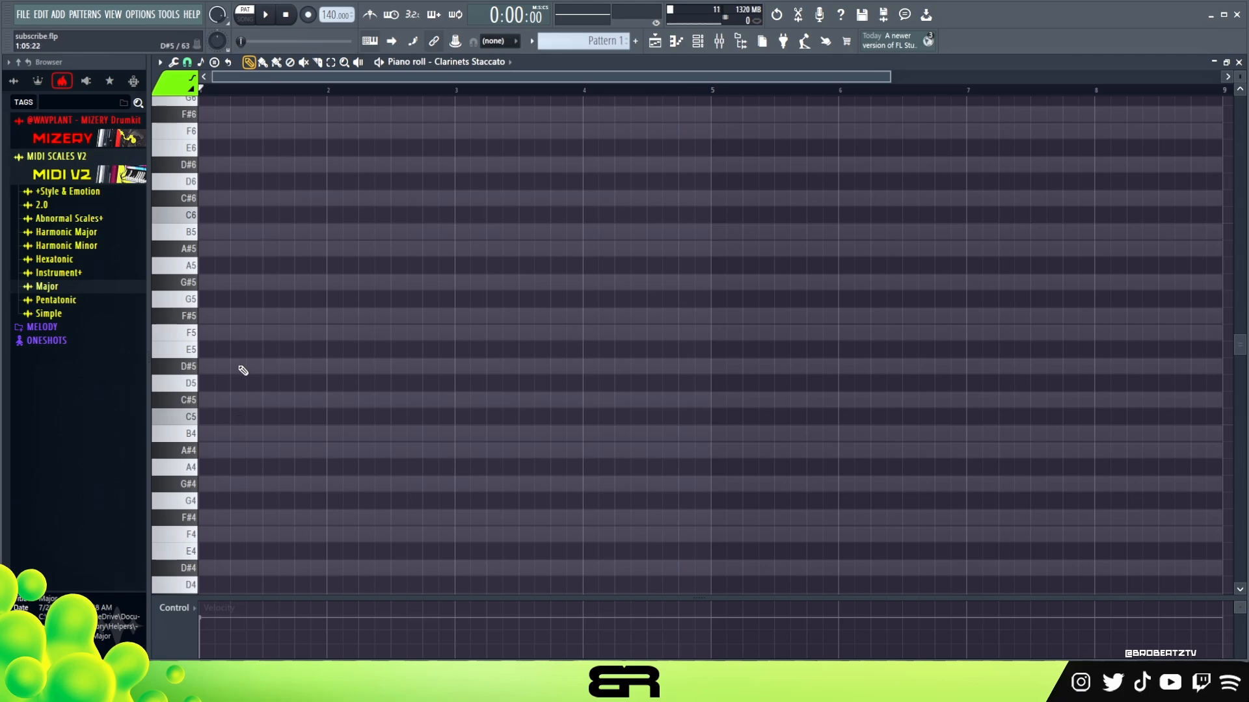
scroll(243, 370, "up", 1)
left_click(206, 417)
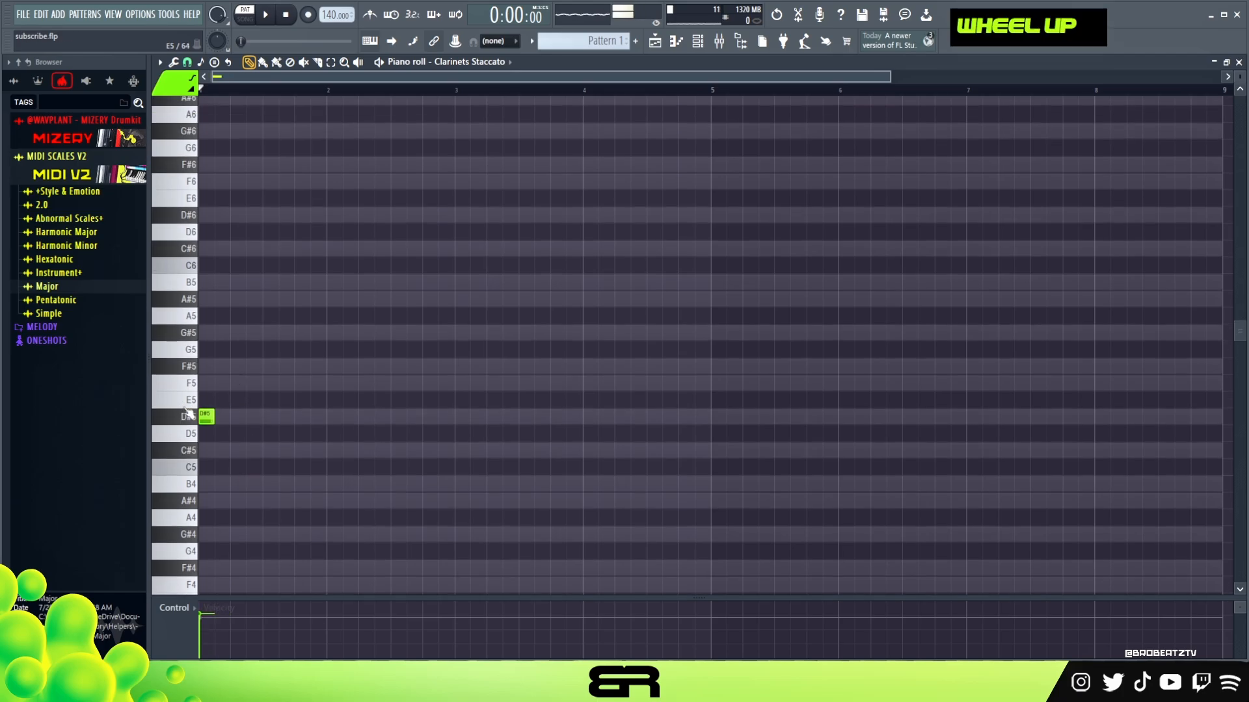
left_click(205, 418, "ctrl")
mouse_move(206, 418)
left_mouse_down()
mouse_move(246, 420)
mouse_move(204, 423)
left_mouse_up()
left_click(218, 367)
left_click(216, 301)
right_click(228, 368)
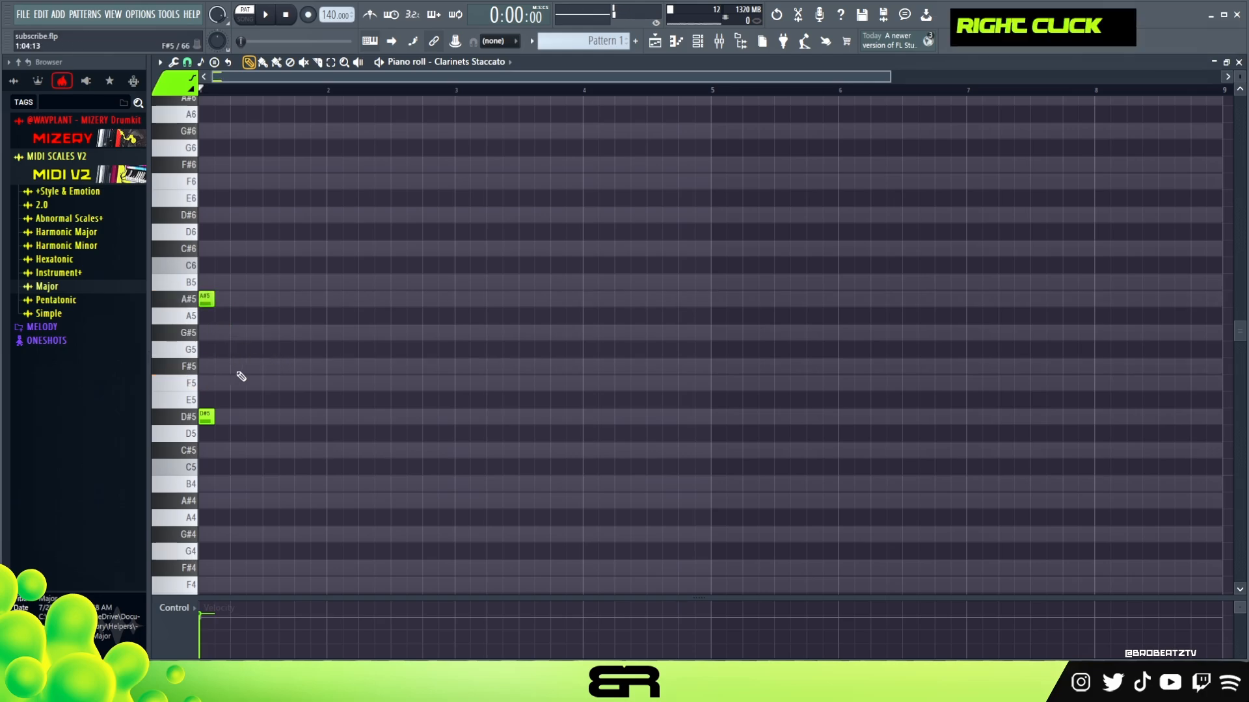
Add another D#5 and A#5 pair on beat 2 of bar 1.
left_click_drag(237, 282, 238, 423, "ctrl")
left_click(240, 419)
left_click(242, 423, "ctrl")
key("shift+Up")
key("shift+Up")
key("shift+Up")
key("shift+Up")
key("shift+Up")
key("shift+Up")
key("shift+Up")
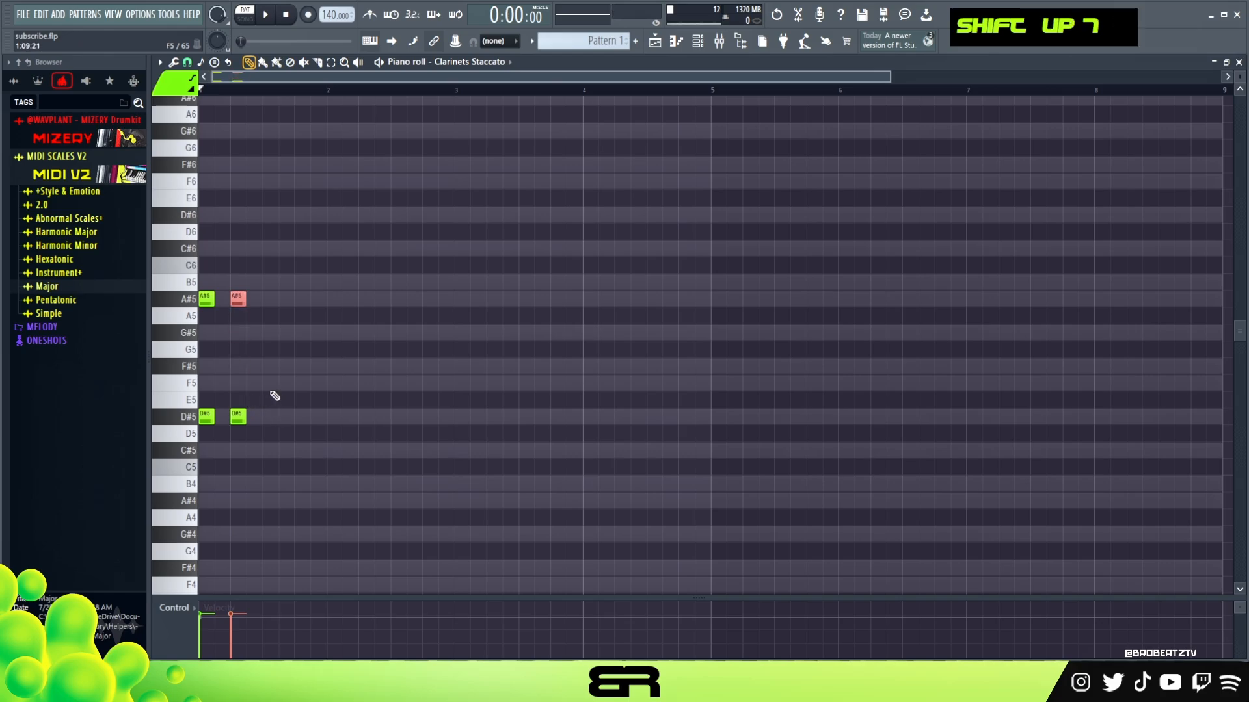
Add F6 and F#6 notes above the pair on beat 2.
left_click(240, 364, "ctrl")
key("ctrl+Up")
key("ctrl+Down")
left_click(239, 383)
left_click_drag(244, 341, 222, 398, "ctrl")
key("ctrl+Up")
scroll(242, 363, "up", 1)
right_click(229, 369)
Raise the first A#5 note by one octave to A#6.
left_click(209, 353, "ctrl")
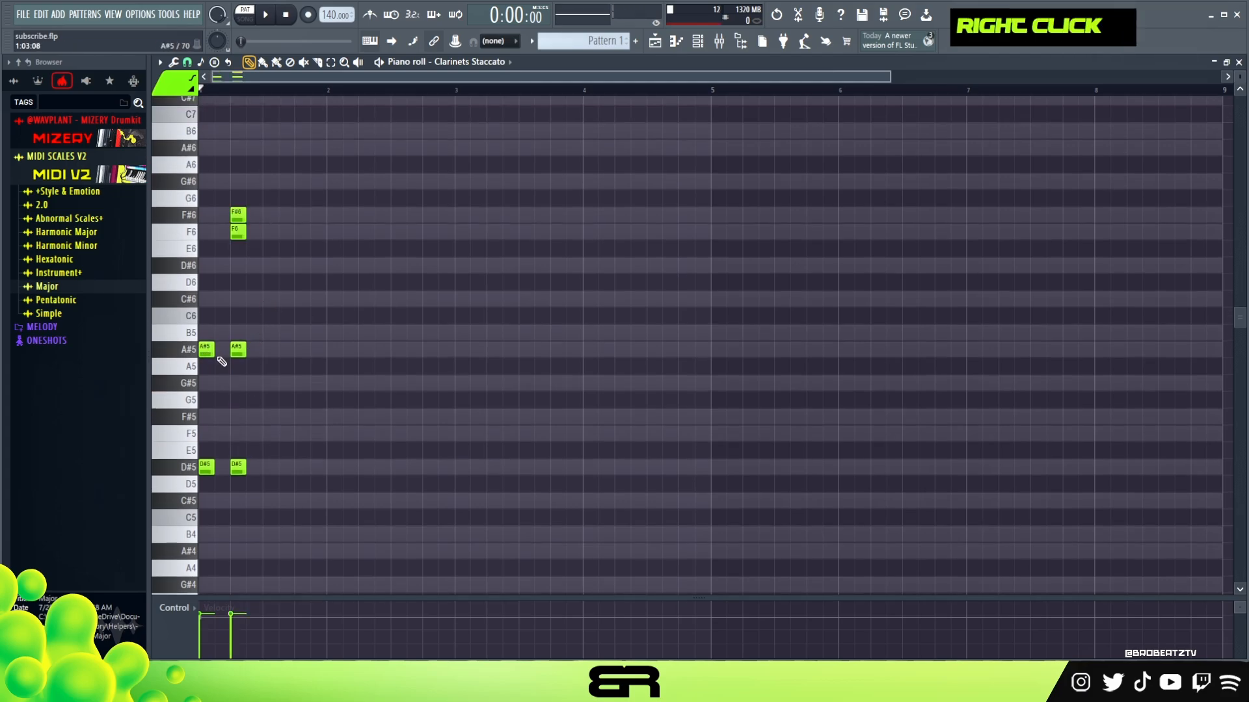
key("ctrl+Up")
scroll(280, 344, "up", 1)
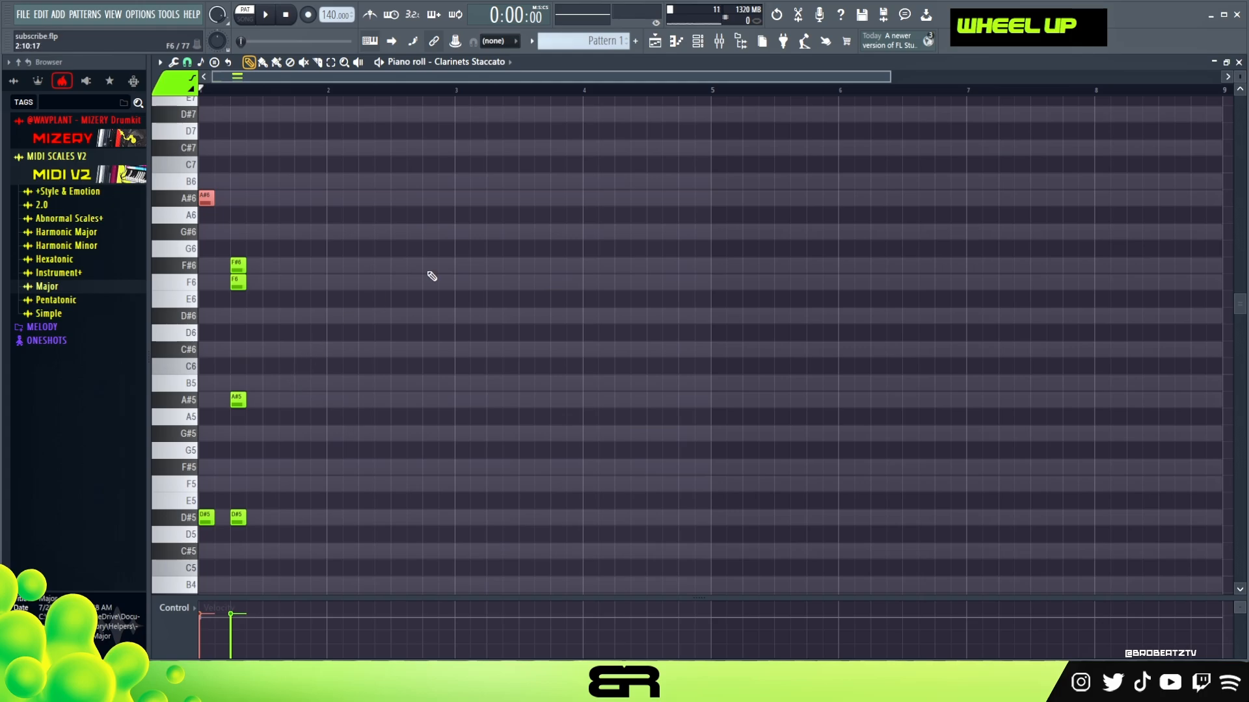
Stagger the notes into a half-bar phrase: A#5 before F6, F#6 after it, A#6 one beat long, and no second D#5.
double_click(892, 76)
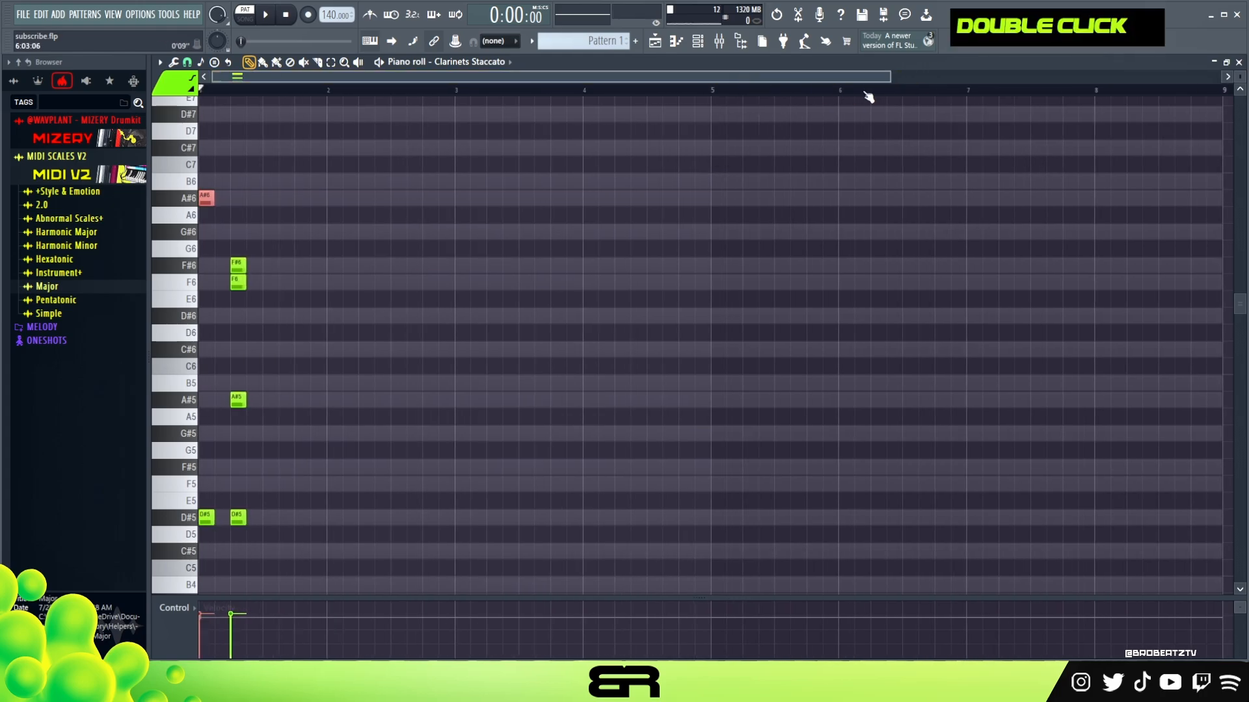
mouse_move(892, 78)
left_mouse_down()
mouse_move(770, 79)
mouse_move(1120, 120)
mouse_move(585, 91)
mouse_move(527, 103)
mouse_move(563, 103)
left_mouse_up()
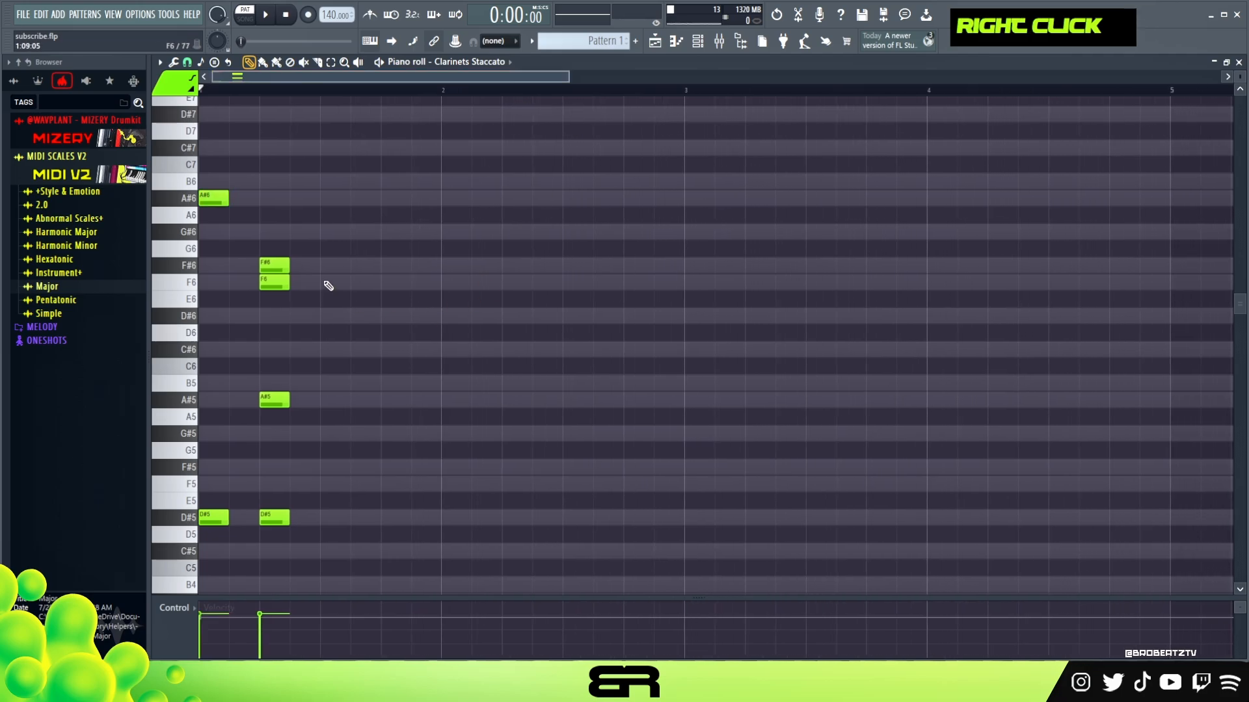
left_click(221, 515)
left_click_drag(274, 400, 244, 400)
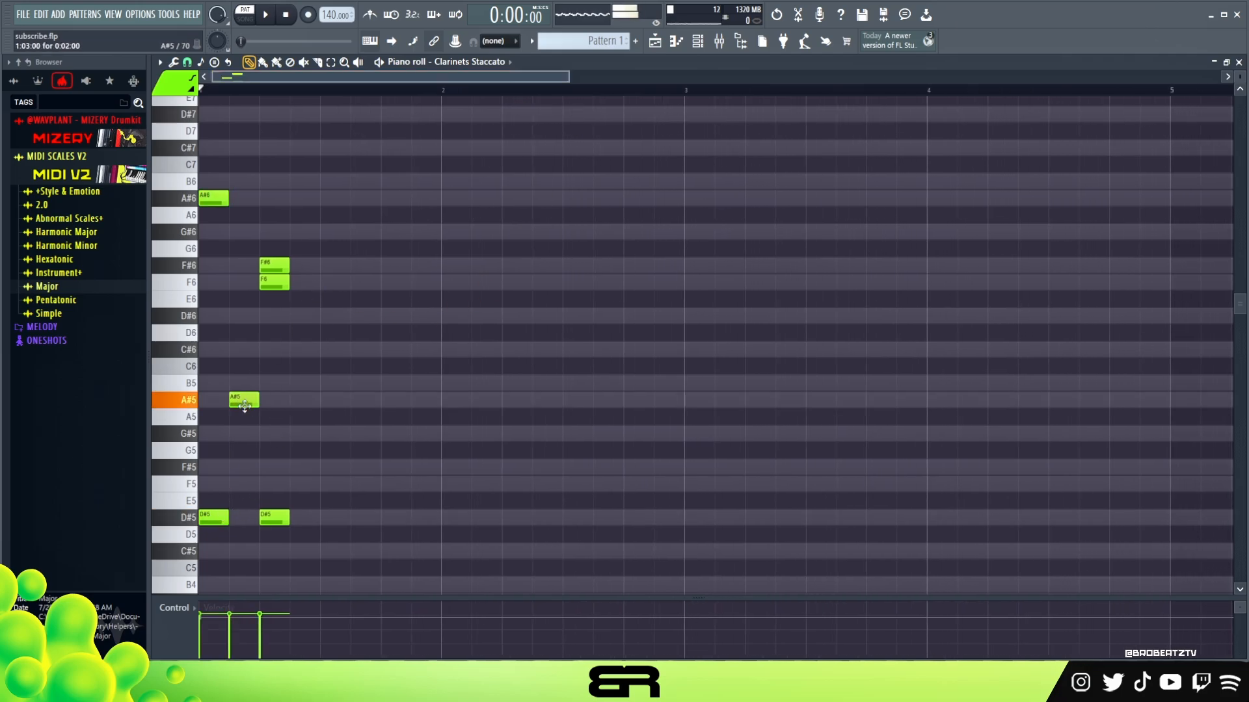
left_click_drag(236, 201, 267, 201)
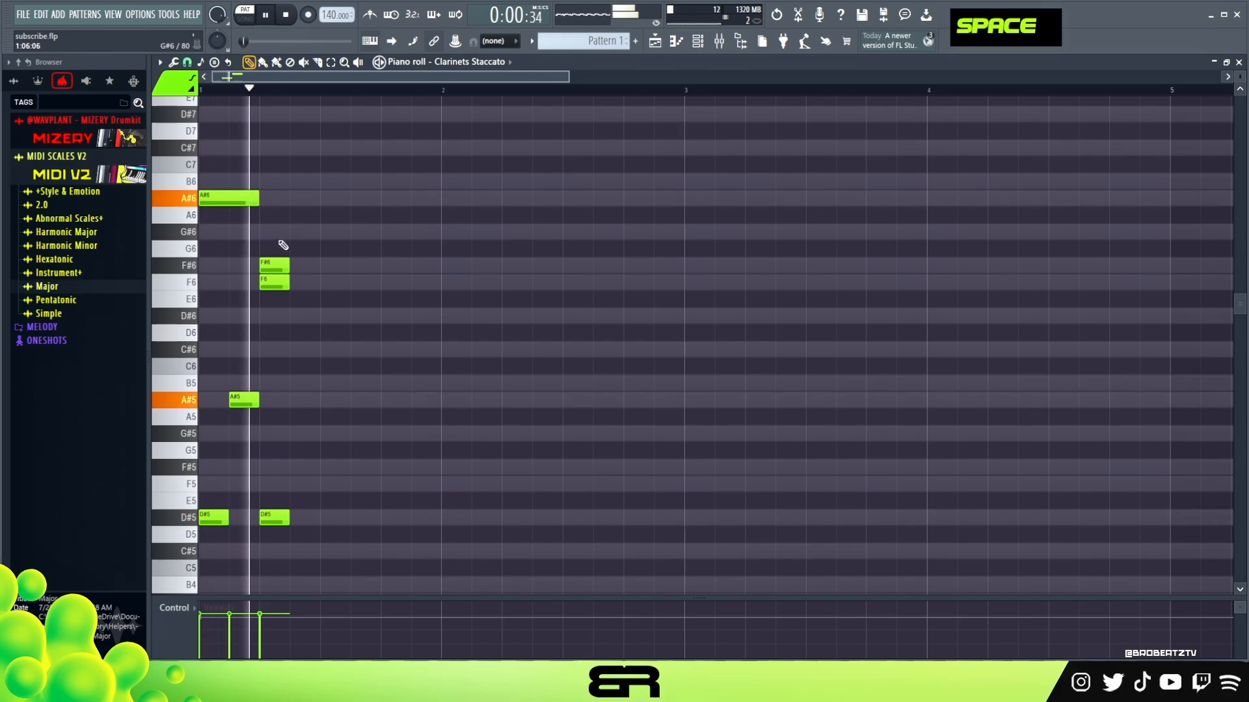
left_click_drag(273, 266, 304, 265)
right_click(274, 518)
Repeat the phrase in the second half of bar 1 with F5 in place of D#5 and without the A#6.
left_click_drag(350, 543, 353, 207)
right_click(352, 422)
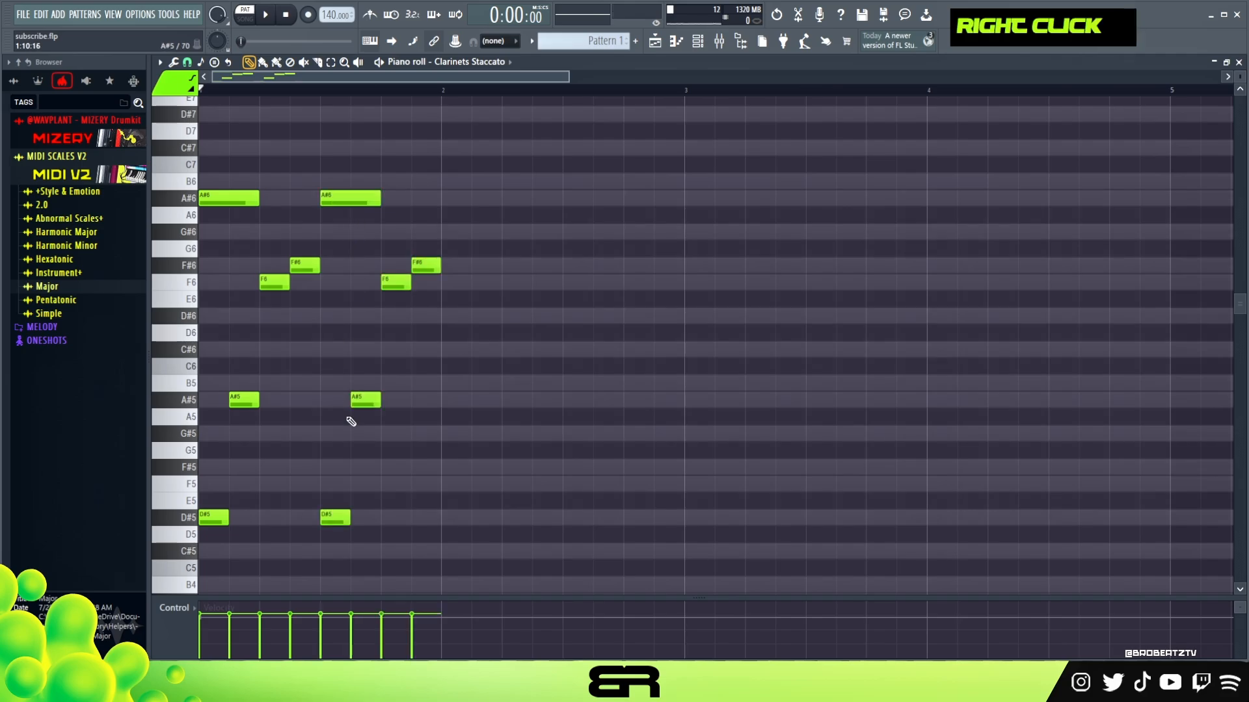
left_click(312, 478)
right_click(334, 512)
left_click_drag(332, 482, 344, 500)
key("ctrl+Down")
key("ctrl+Up")
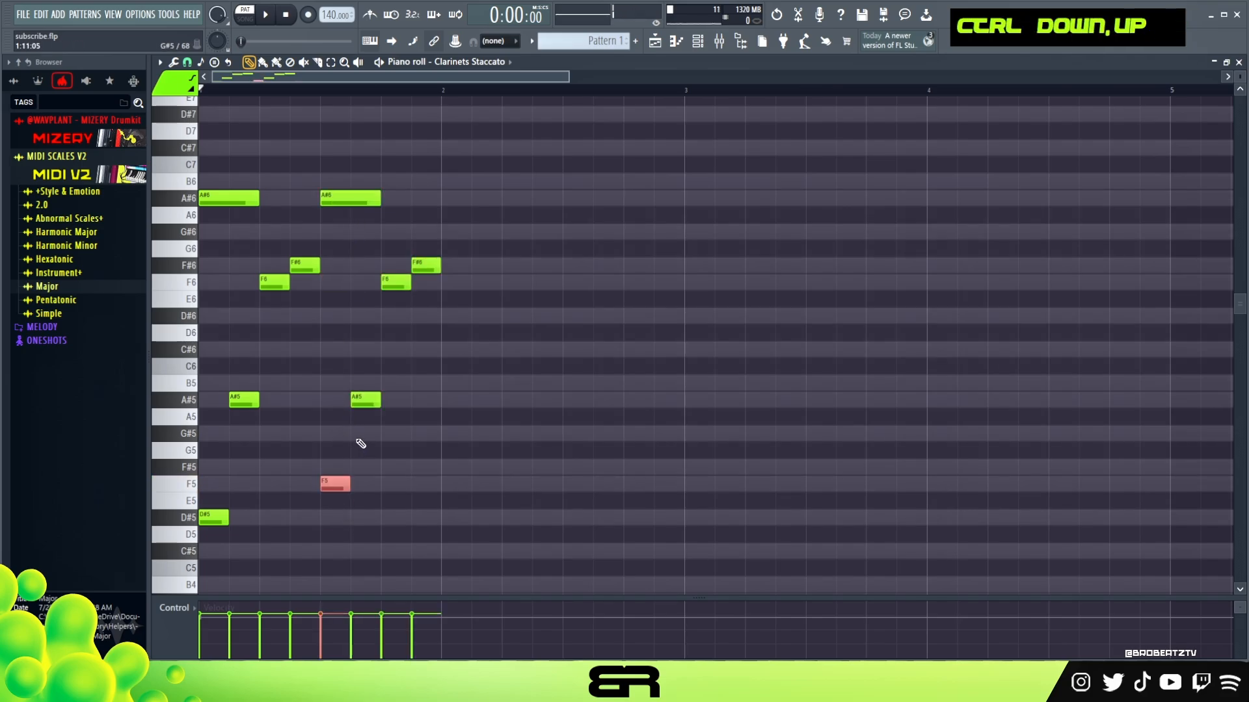
right_click(426, 343)
right_click(374, 199)
Play bar 1 and raise the F6 in its second half to G#6.
key("space")
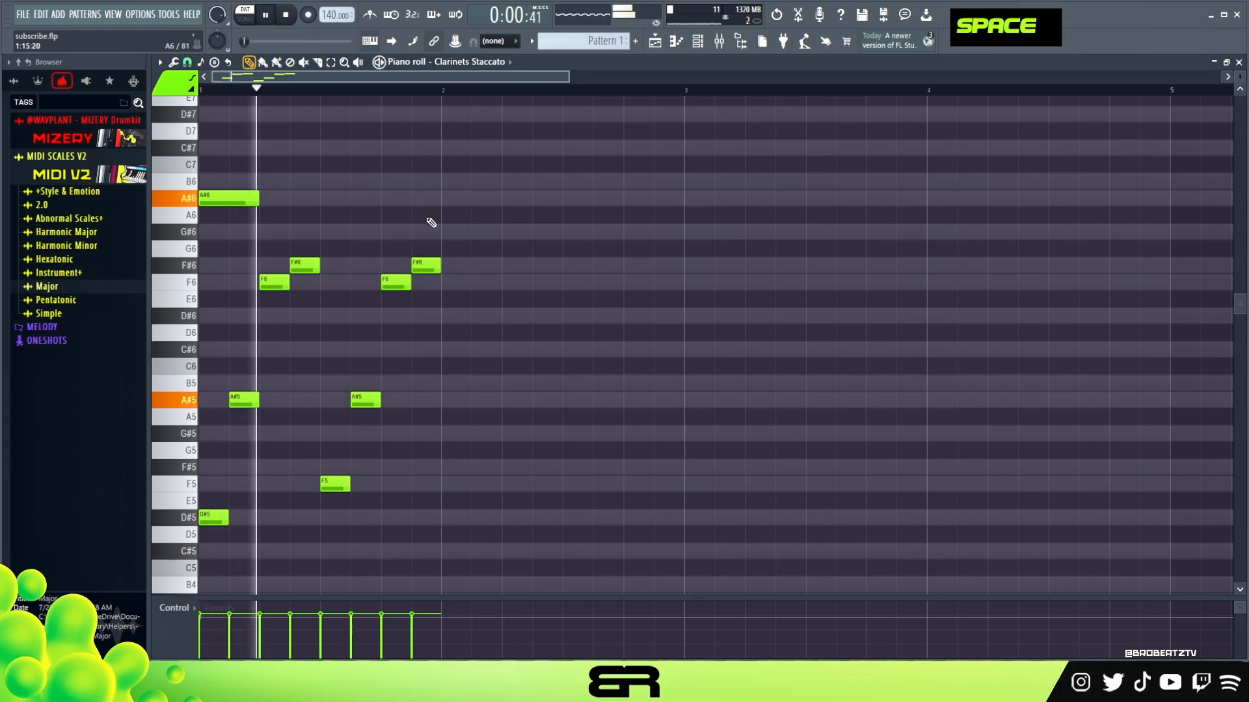
key("space")
key("space")
key("space")
key("space")
left_click_drag(395, 282, 395, 232)
right_click(463, 336)
key("space")
Duplicate all of bar 1's notes into bar 2.
key("ctrl+a")
double_click(450, 91)
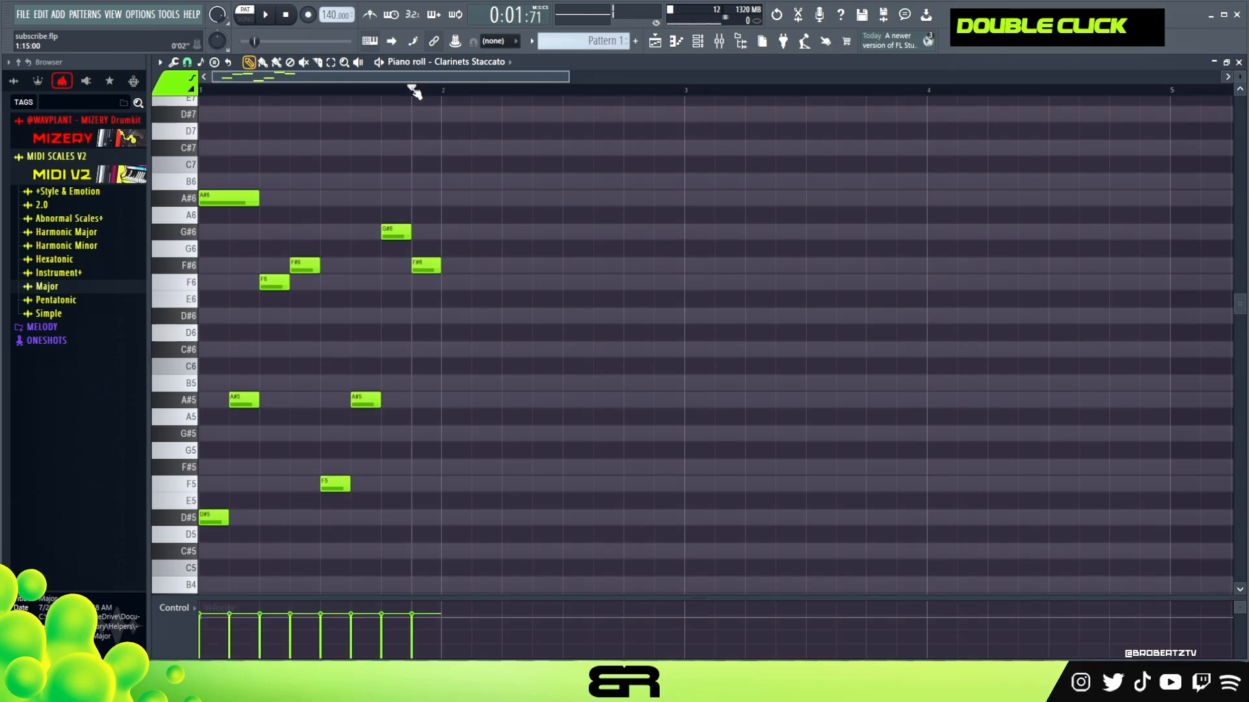
left_click_drag(463, 140, 201, 567)
left_click_drag(211, 517, 455, 509)
right_click(449, 331)
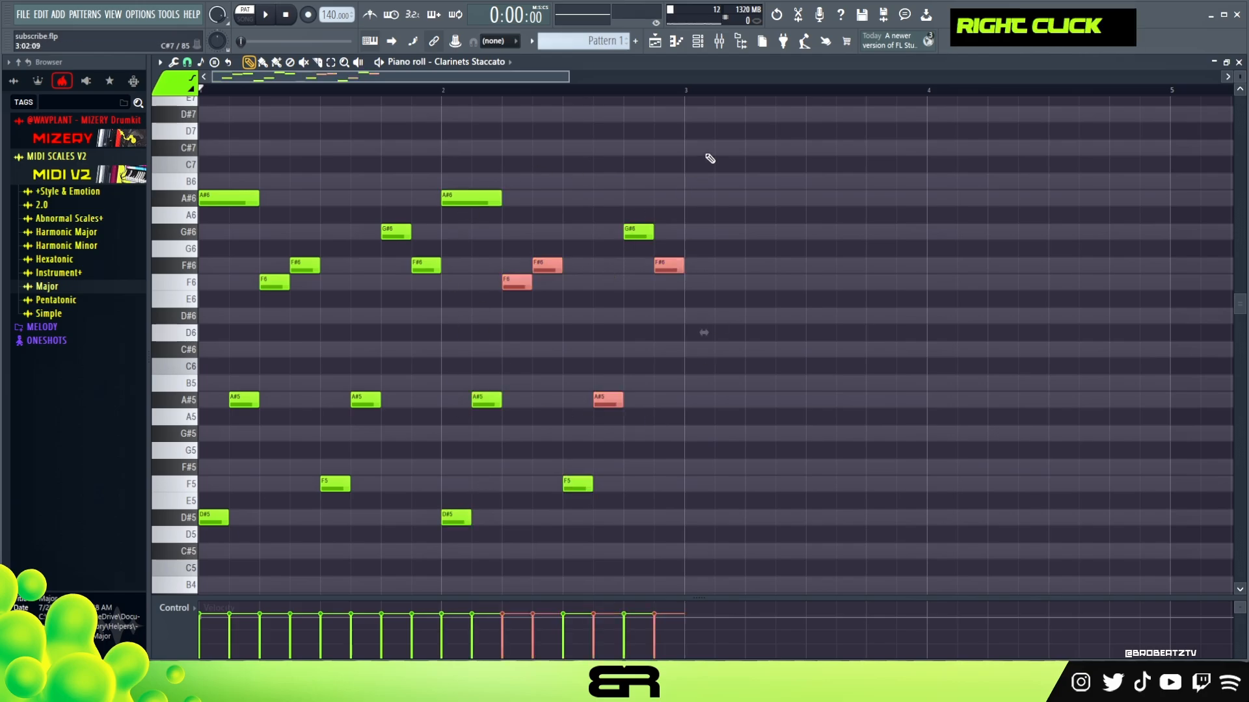
right_click(711, 160)
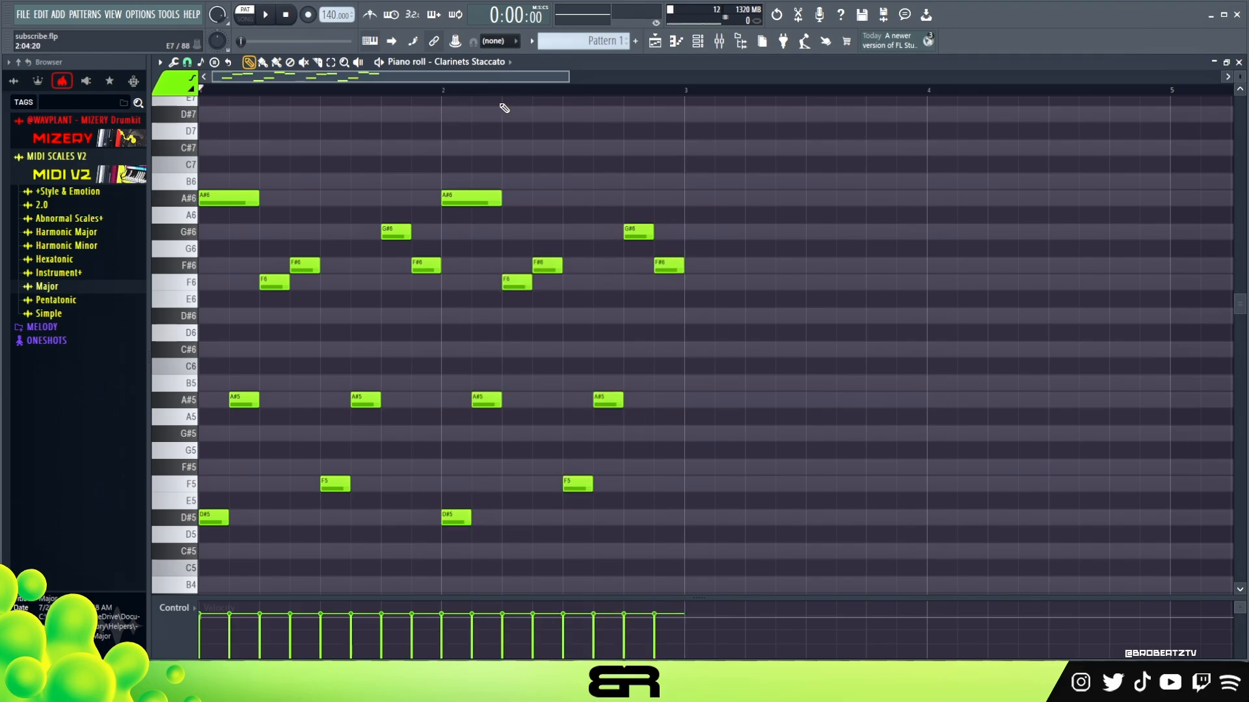
left_click(78, 170)
left_click_drag(686, 90, 230, 133)
right_click(422, 114)
left_click(444, 91)
left_click(446, 101)
right_click(450, 102)
double_click(442, 92)
left_click(231, 92)
left_click_drag(203, 92, 686, 94)
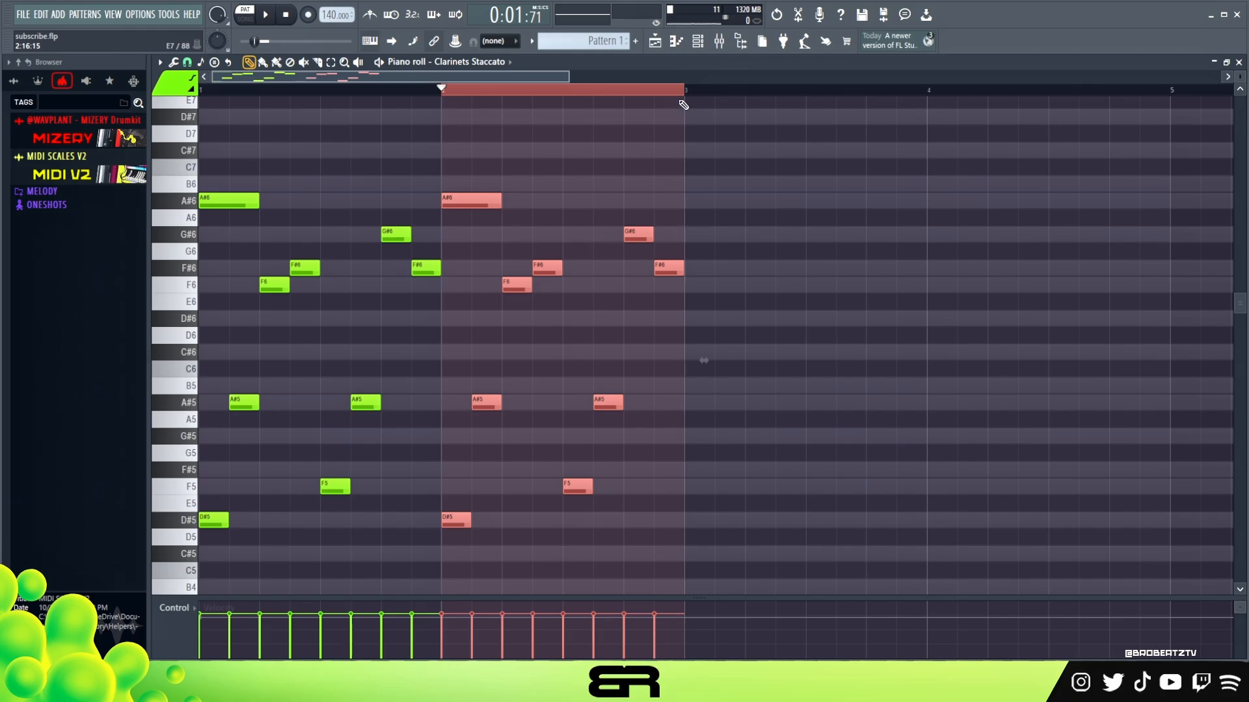
right_click(646, 118)
double_click(463, 95)
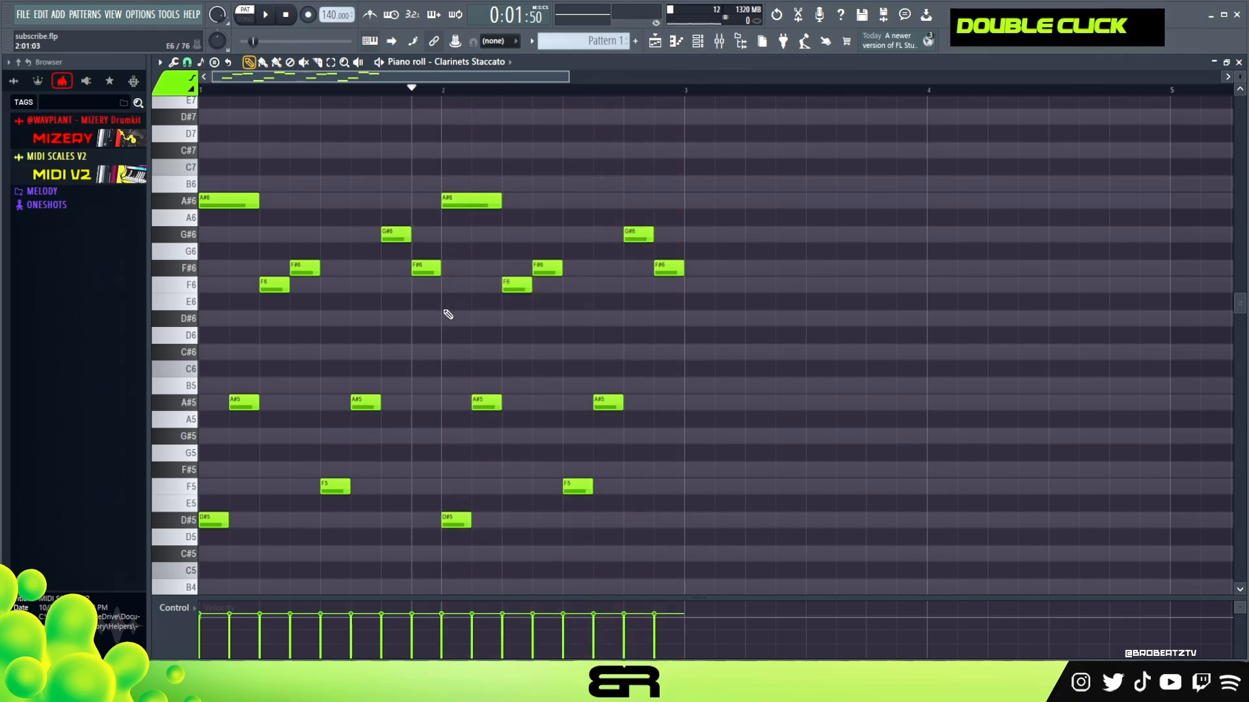
Lower the A#6 at the start of bar 2 to D#6 and play the two bars.
left_click(484, 201, "ctrl")
left_click_drag(484, 200, 474, 319)
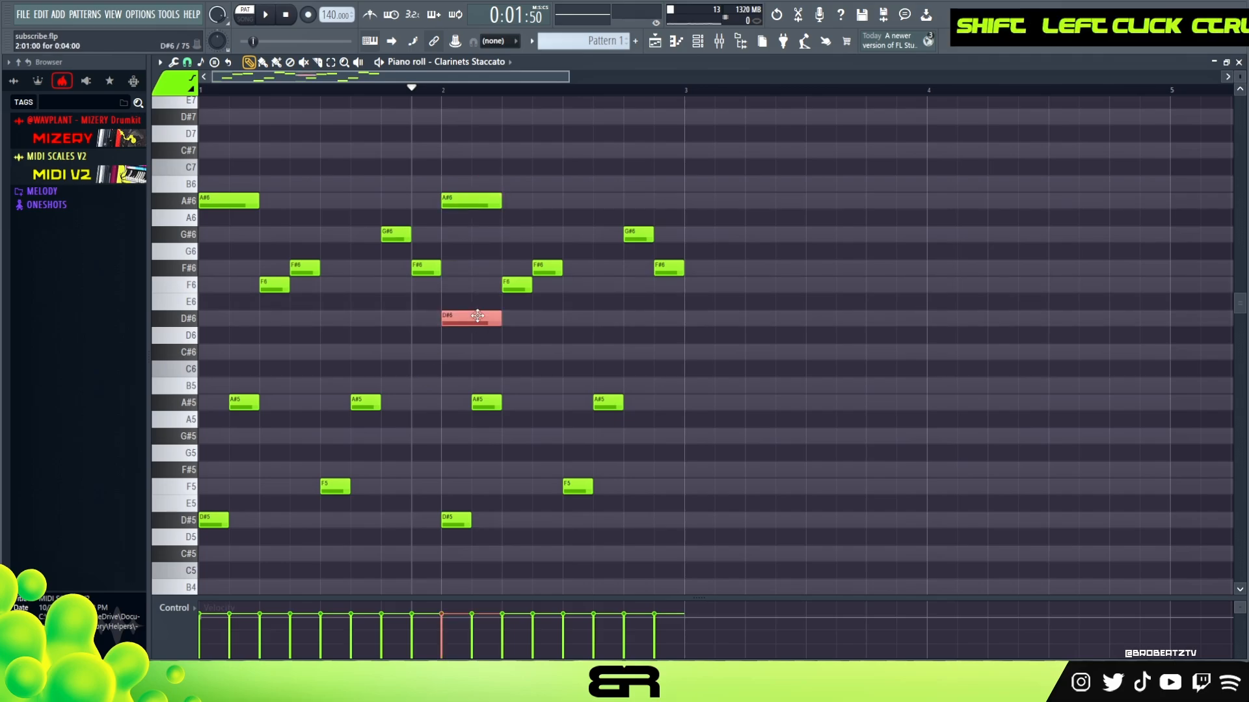
right_click(740, 251)
left_click(229, 92)
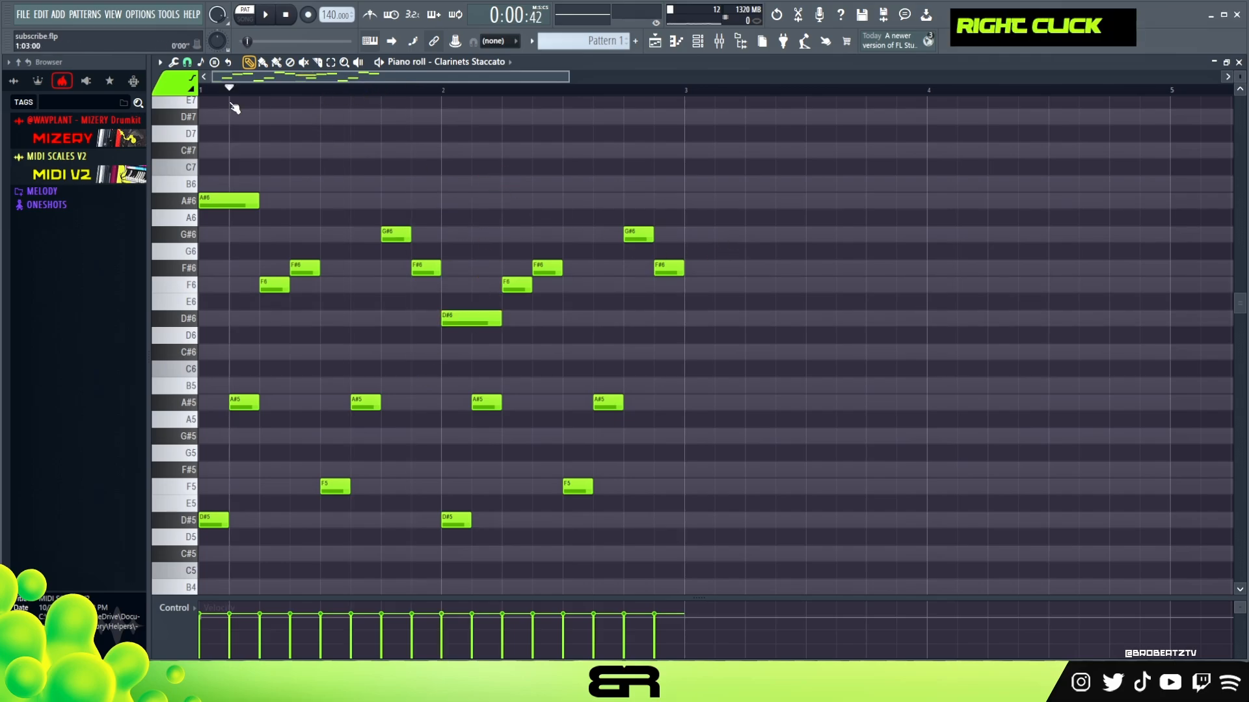
key("space")
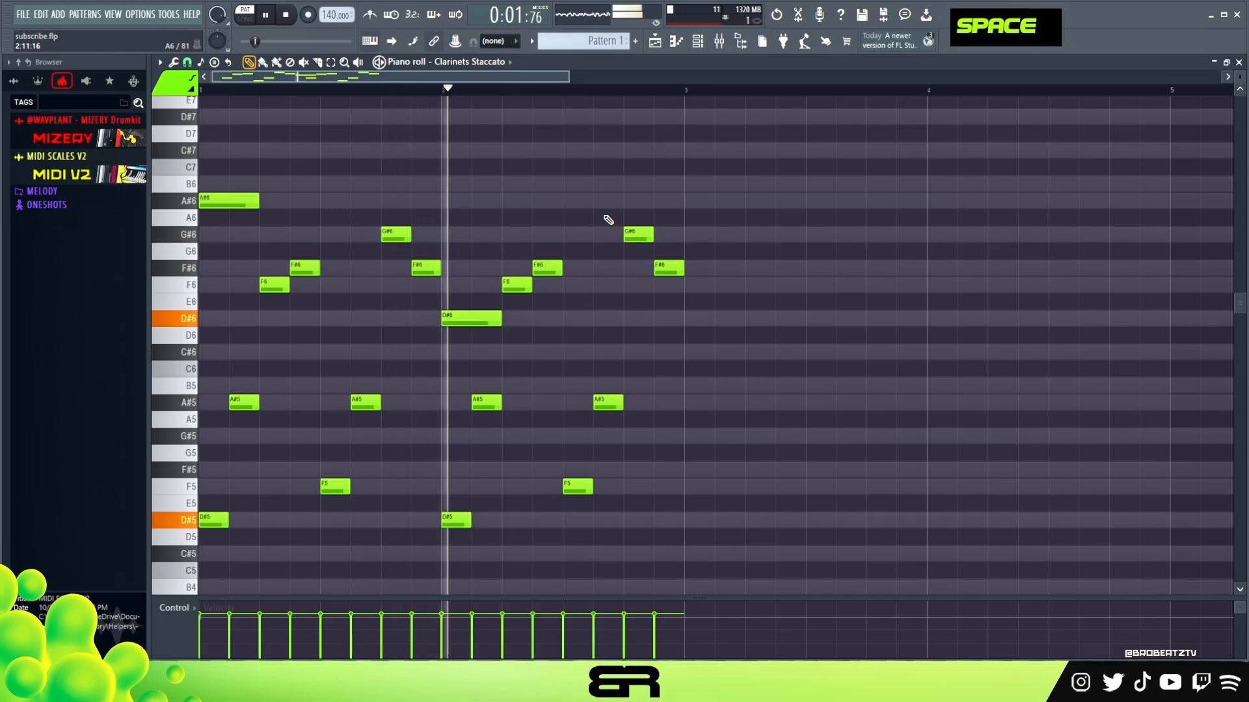
key("space")
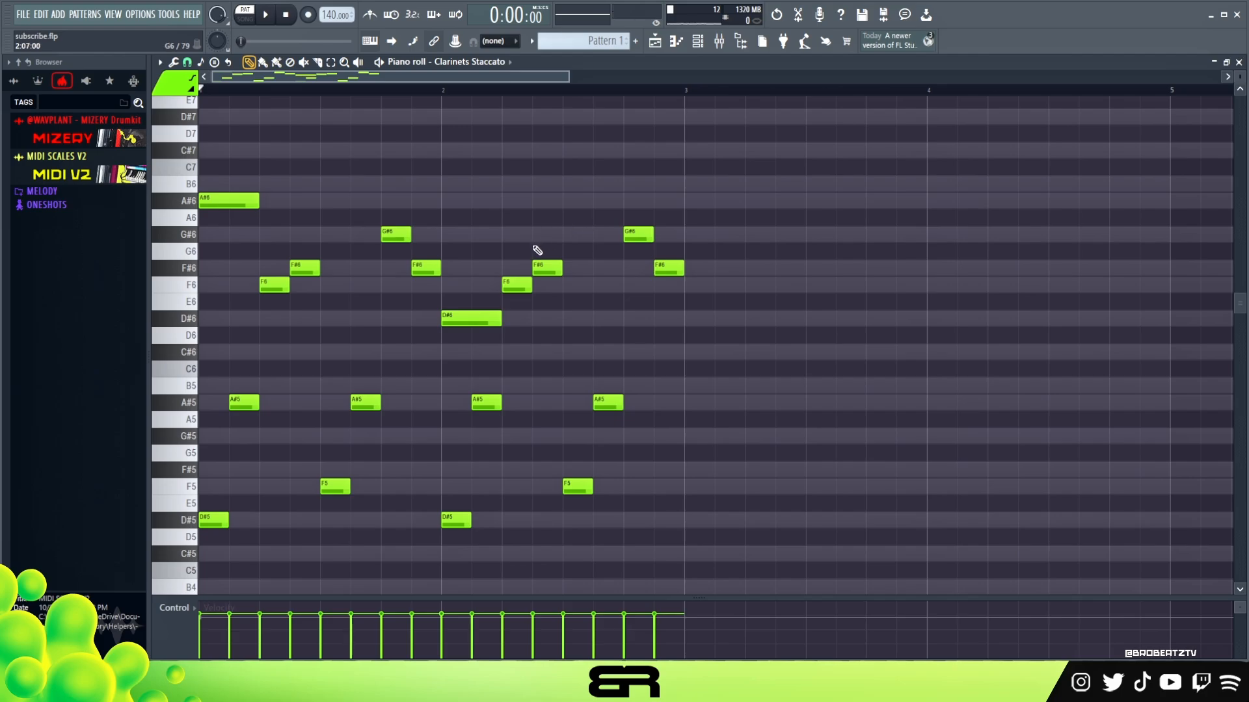
Duplicate bars 1 and 2 into bars 3 and 4, transposed up one octave.
key("ctrl")
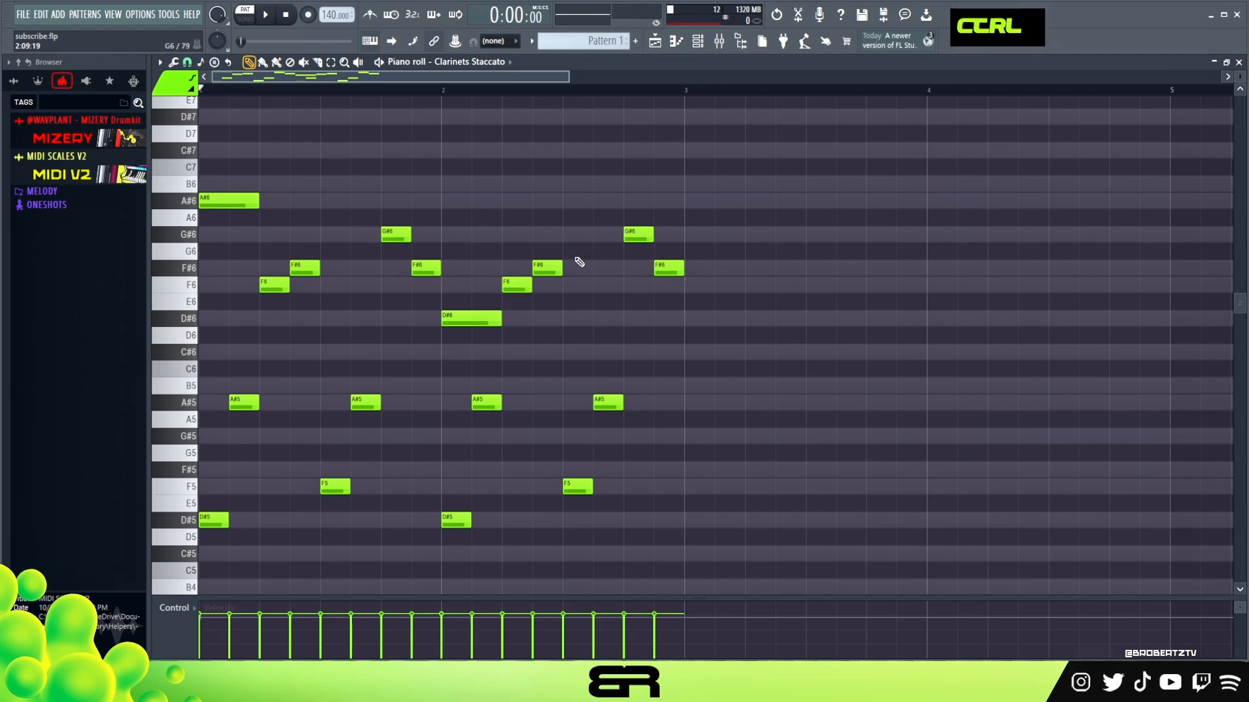
key("ctrl+a")
right_click(361, 221)
key("ctrl+a")
left_click_drag(225, 203, 733, 224, "shift")
key("ctrl+Up")
Duplicate the four-bar melody into bars 5 to 8.
key("ctrl+a")
left_click(231, 315, "shift")
left_click_drag(231, 314, 1188, 330, "shift")
right_click(1106, 271)
right_click(1082, 267, "ctrl")
Play the eight-bar melody from the start, and once more from bar 3.
key("space")
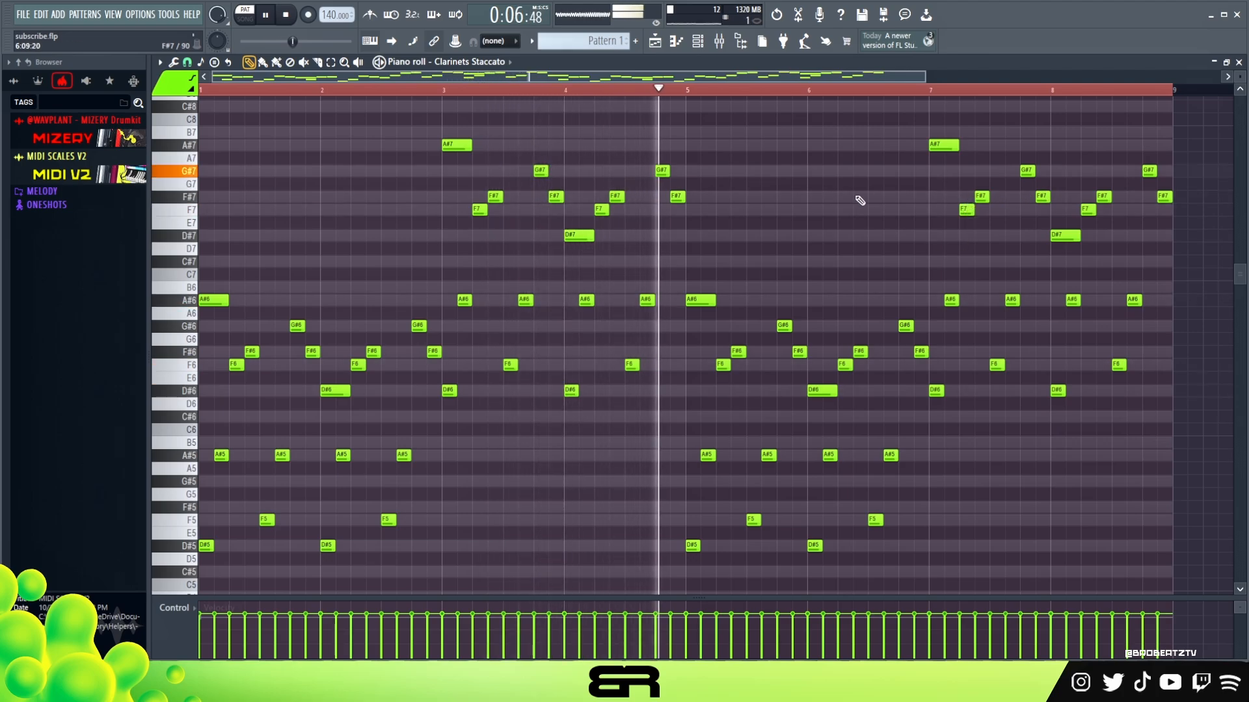
key("space")
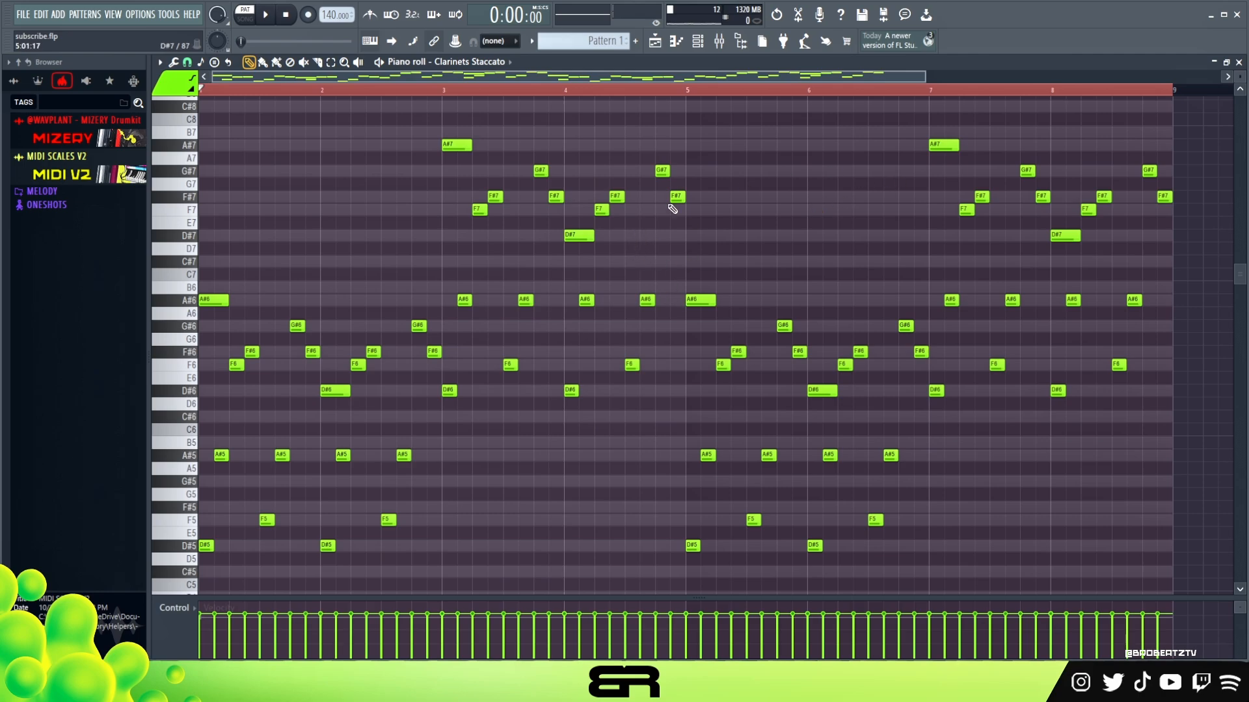
left_click(442, 90)
key("space")
key("space")
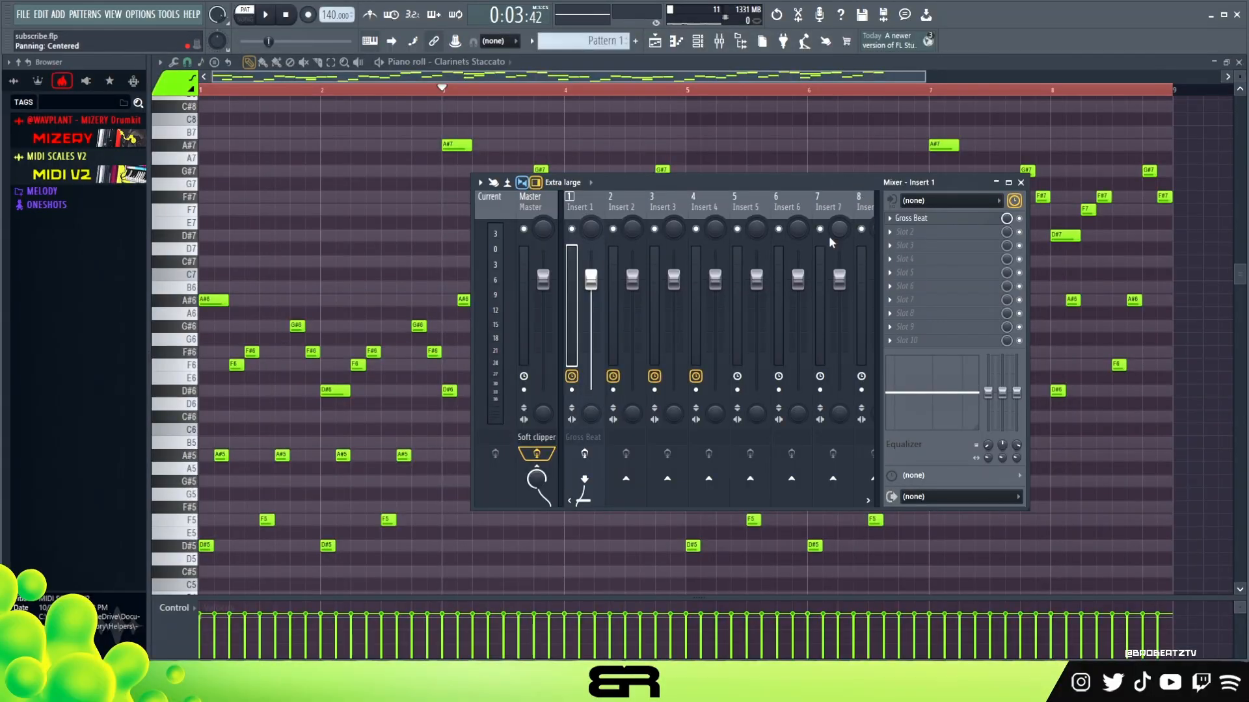
Open the Gross Beat effect on mixer Insert 1 and play the melody from the start.
left_click(917, 219)
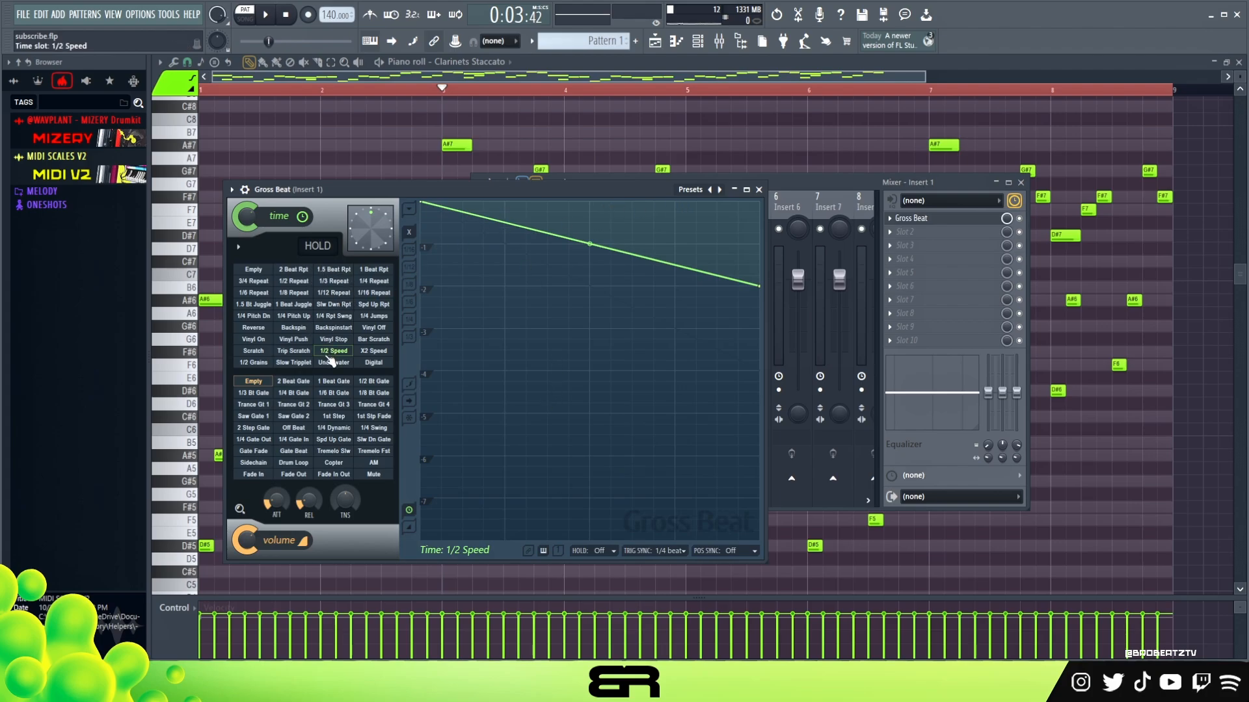
left_click_drag(479, 190, 689, 151)
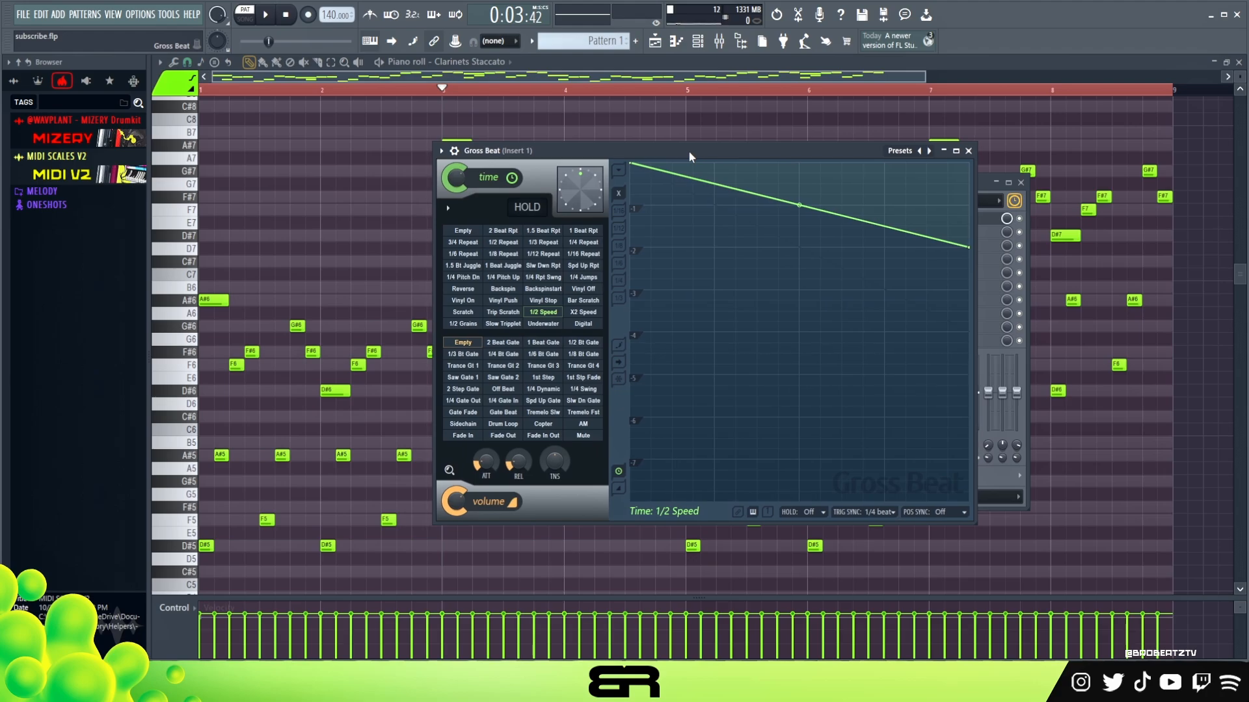
mouse_move(689, 151)
left_mouse_down()
mouse_move(675, 237)
mouse_move(800, 292)
mouse_move(707, 256)
mouse_move(705, 194)
mouse_move(765, 269)
mouse_move(713, 157)
left_mouse_up()
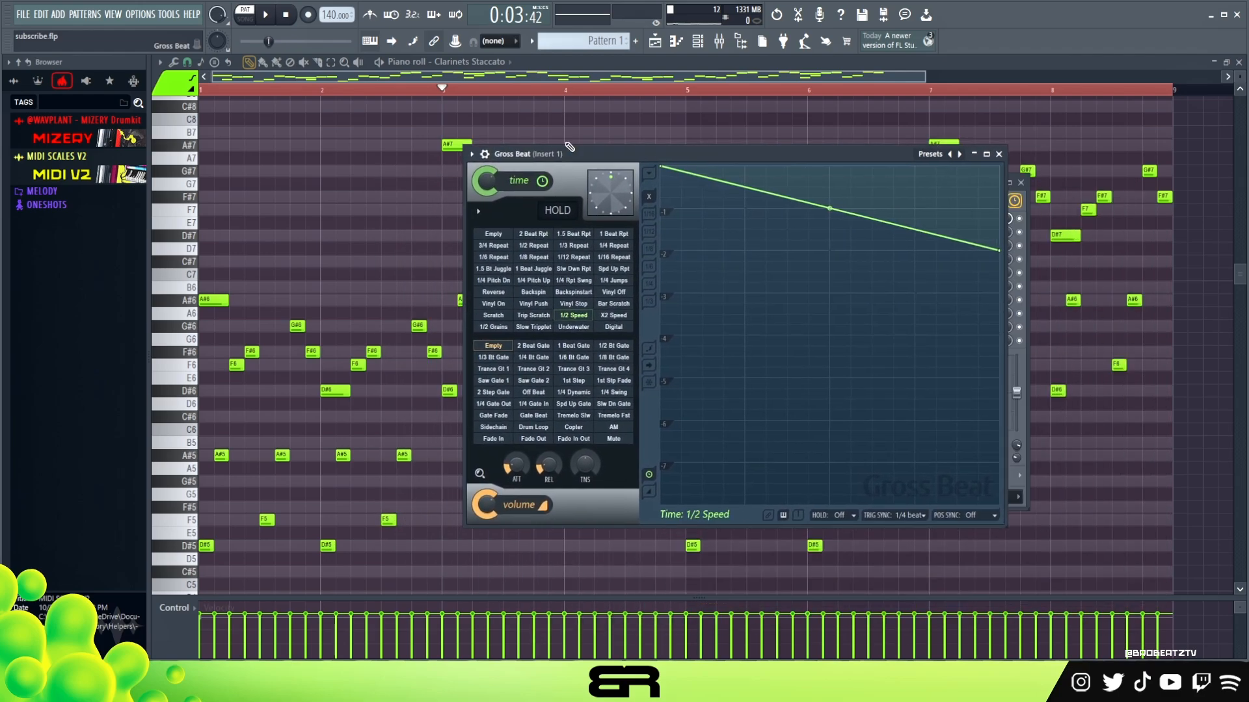
left_click(287, 15)
key("space")
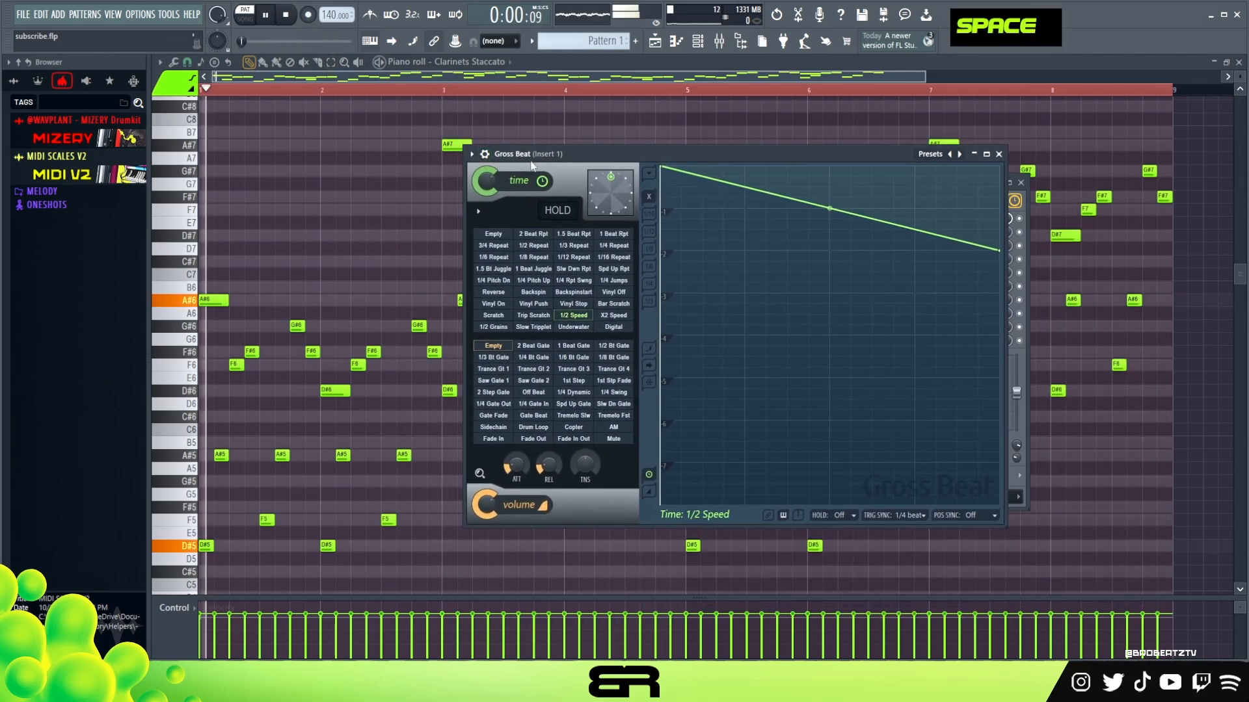
Stop the melody and check the Fruity soft clipper on the Master track, then close it.
key("space")
left_click_drag(663, 154, 309, 117)
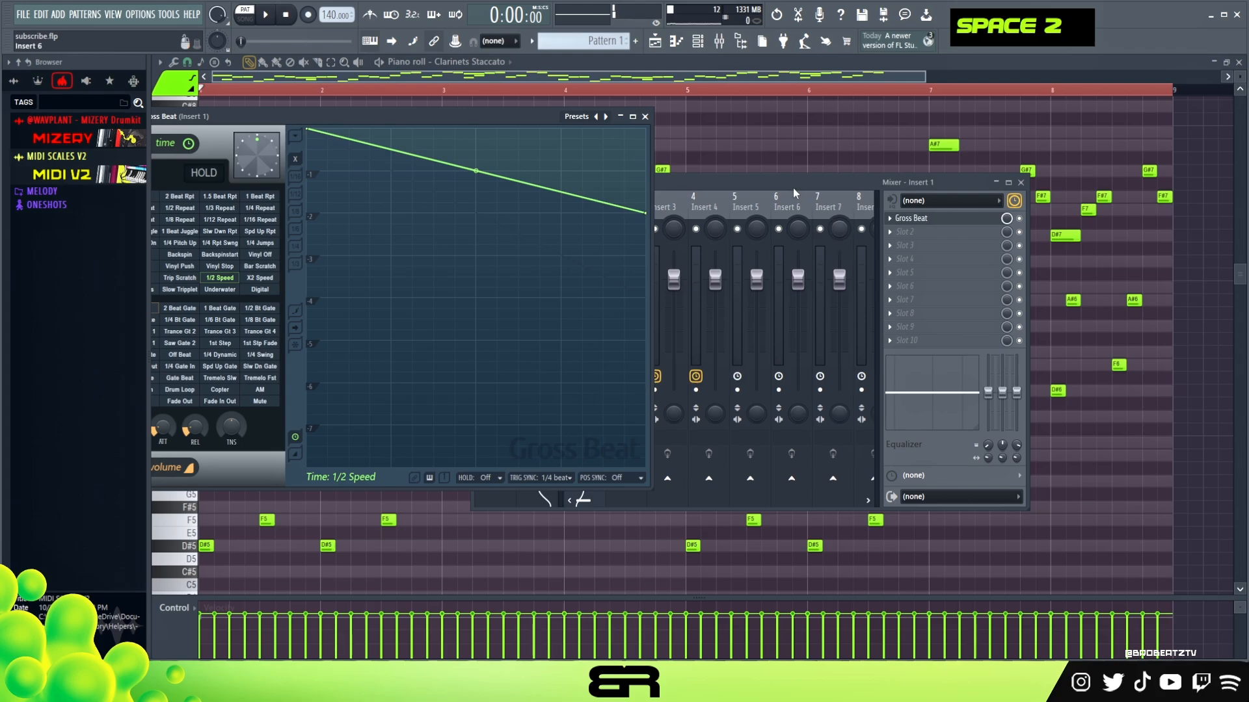
left_click(793, 188)
left_click_drag(645, 180, 704, 154)
left_click(591, 185)
left_click(979, 189)
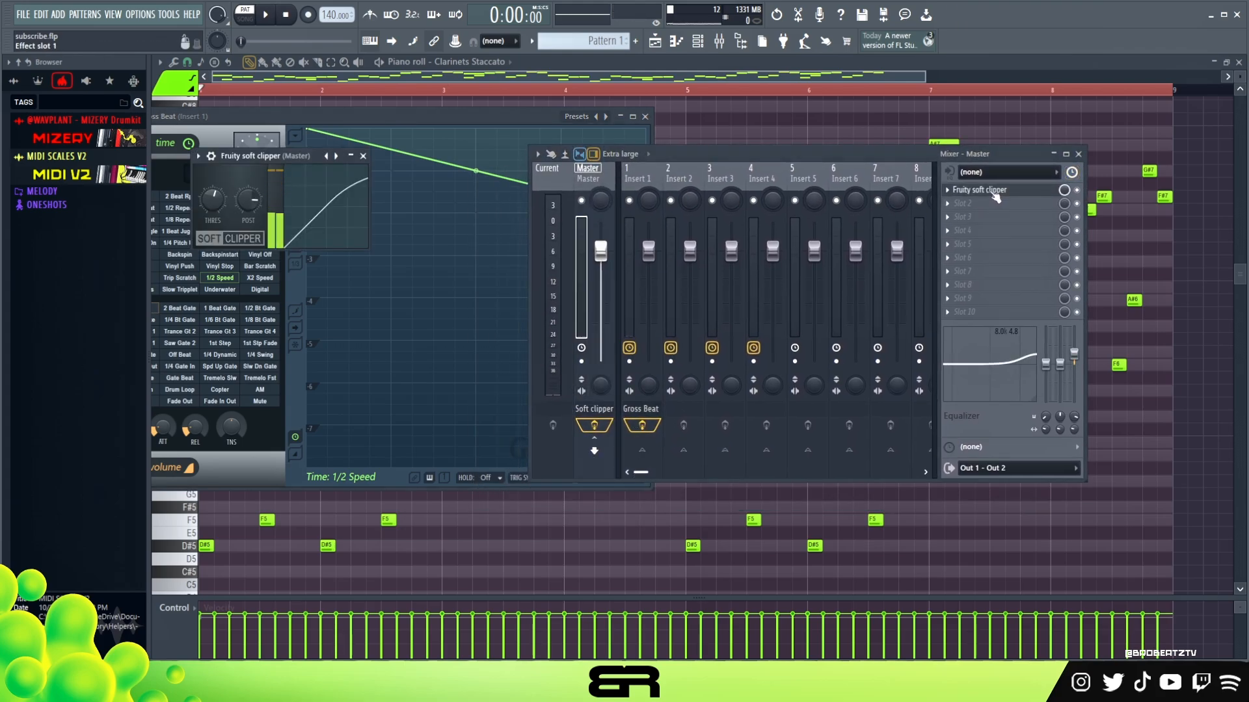
left_click_drag(240, 177, 770, 184)
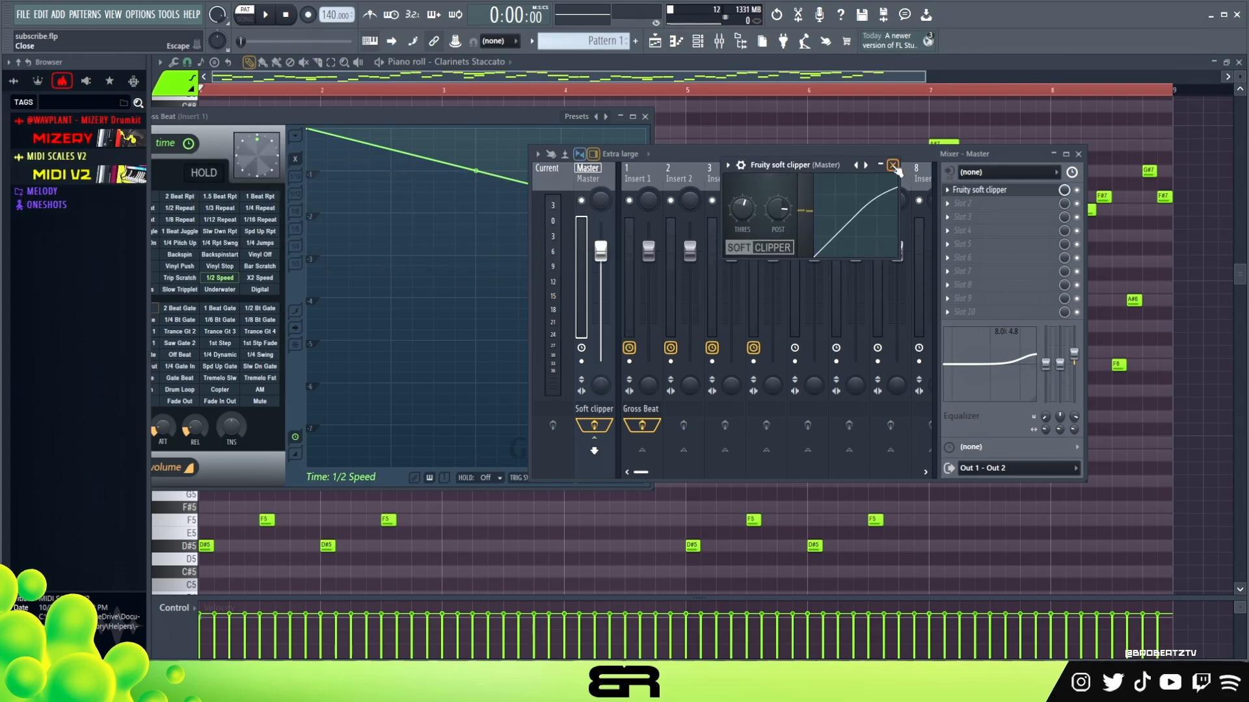
left_click(893, 164)
While the melody plays, set Insert 1's equalizer to cut 18 dB at 62 Hz and 18 dB at 15.7 kHz.
left_click(628, 118)
key("space")
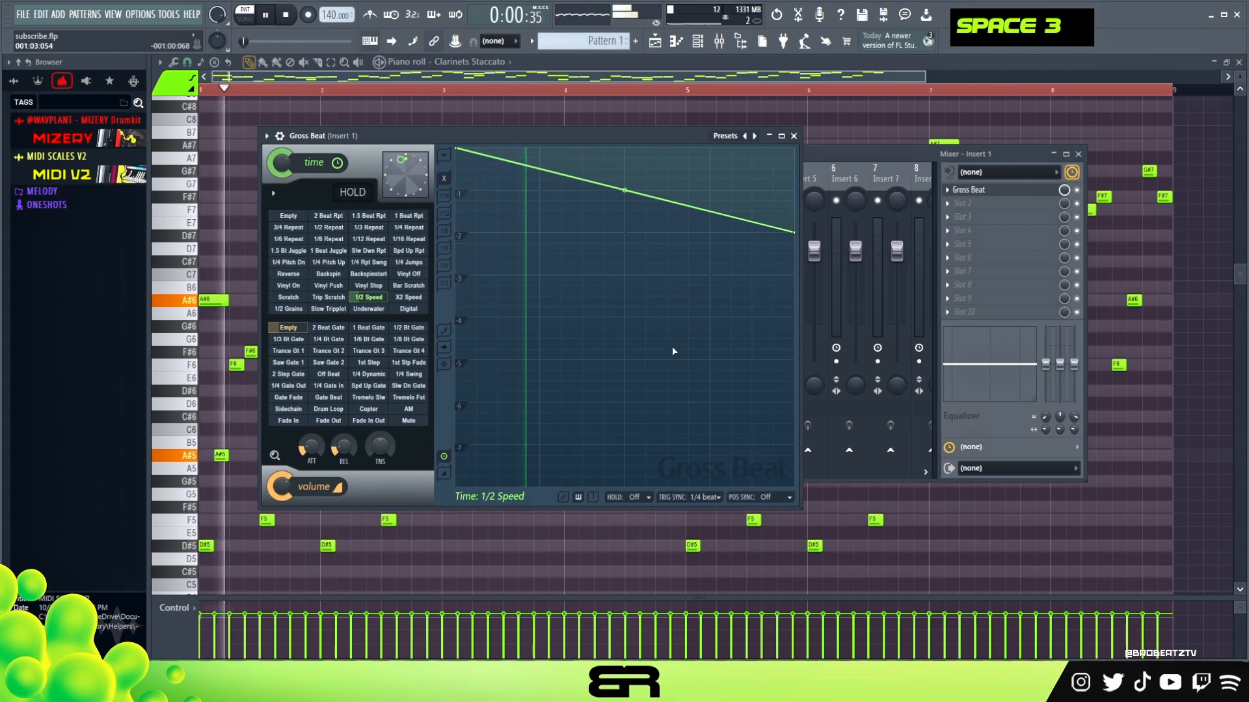
left_click(929, 153)
mouse_move(954, 383)
left_mouse_down()
mouse_move(960, 402)
mouse_move(945, 403)
left_mouse_up()
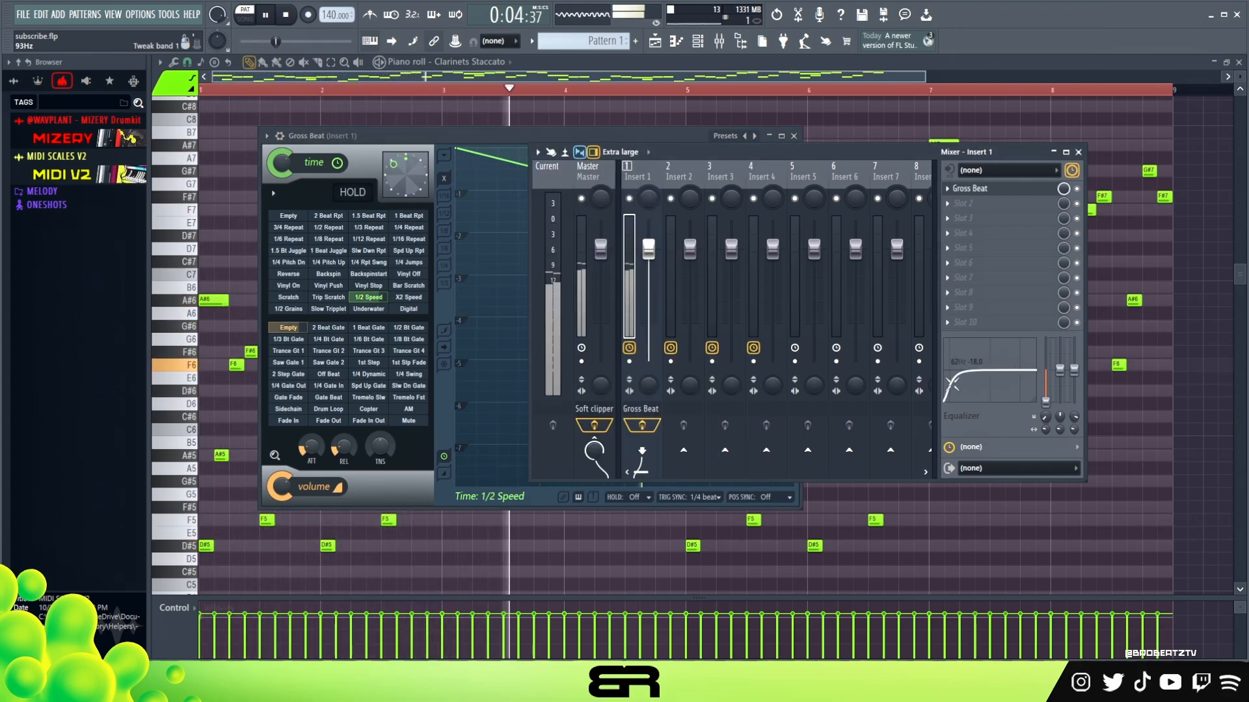
right_click(1018, 385)
mouse_move(1016, 385)
left_mouse_down()
mouse_move(1021, 365)
mouse_move(1008, 402)
mouse_move(1034, 402)
left_mouse_up()
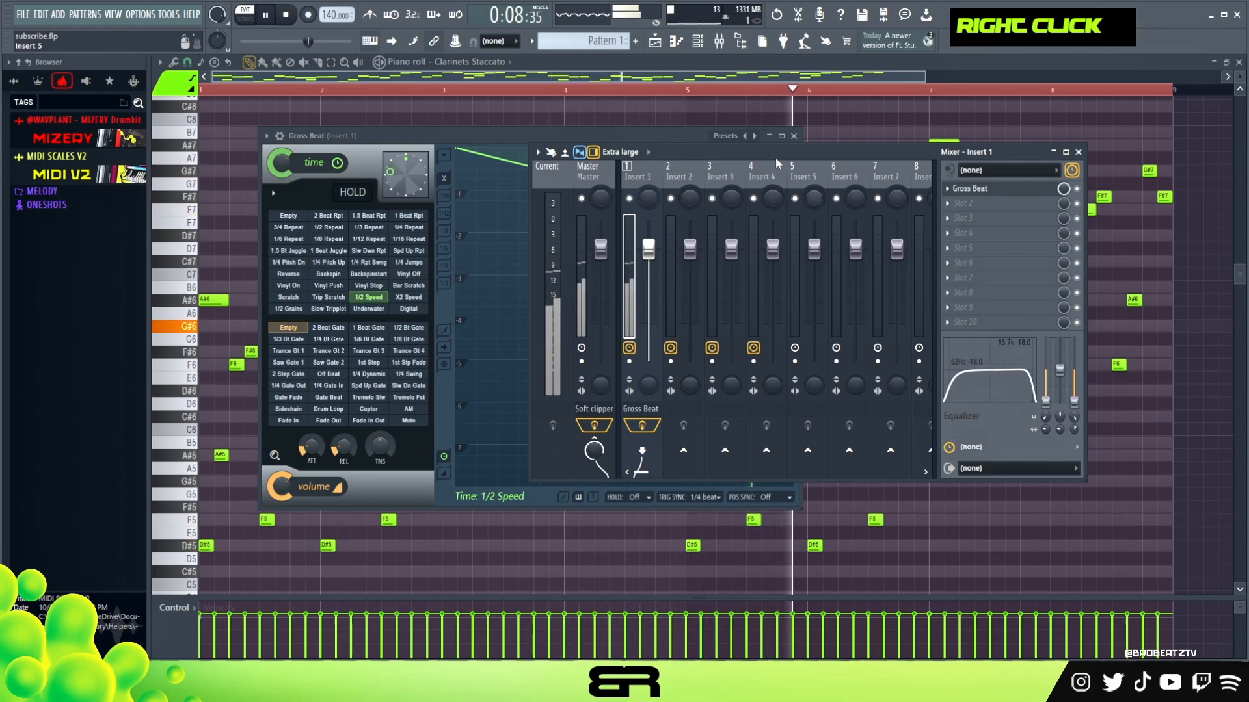
left_click(493, 134)
key("space")
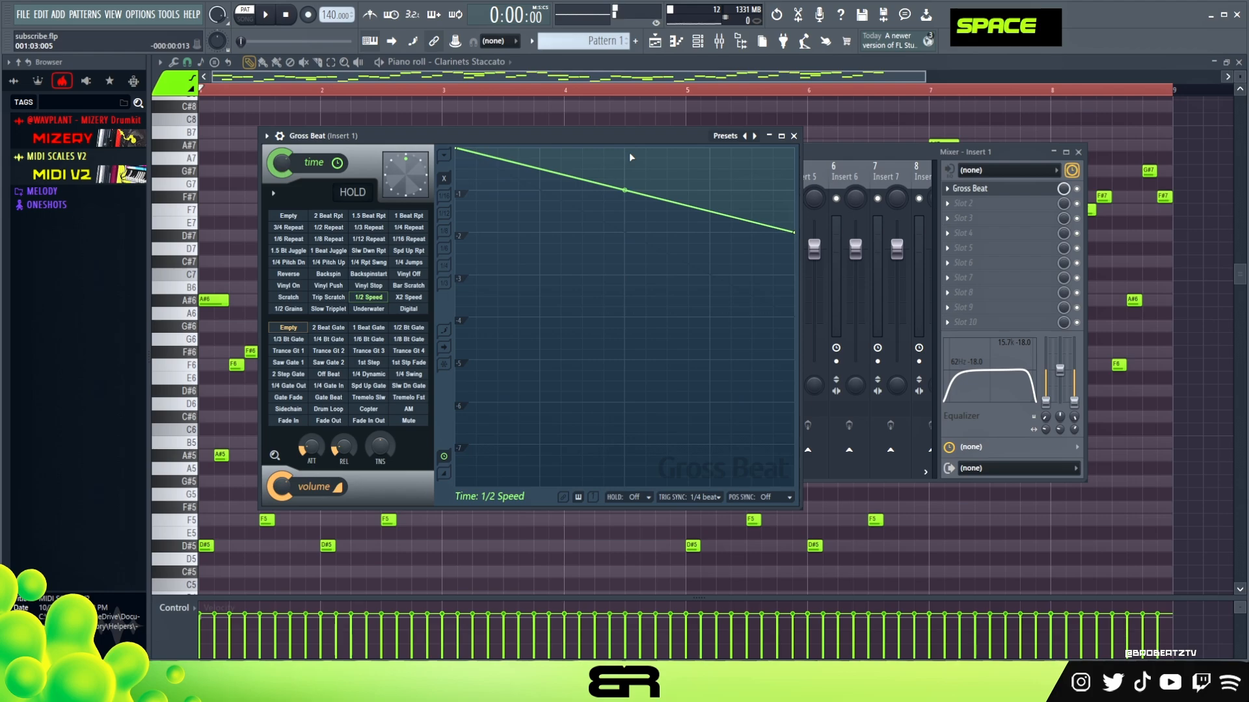
In the Full Brass Sustain piano roll, place a D#4 note at bar 1 and duplicate it seven semitones higher at A#4.
left_click(698, 41)
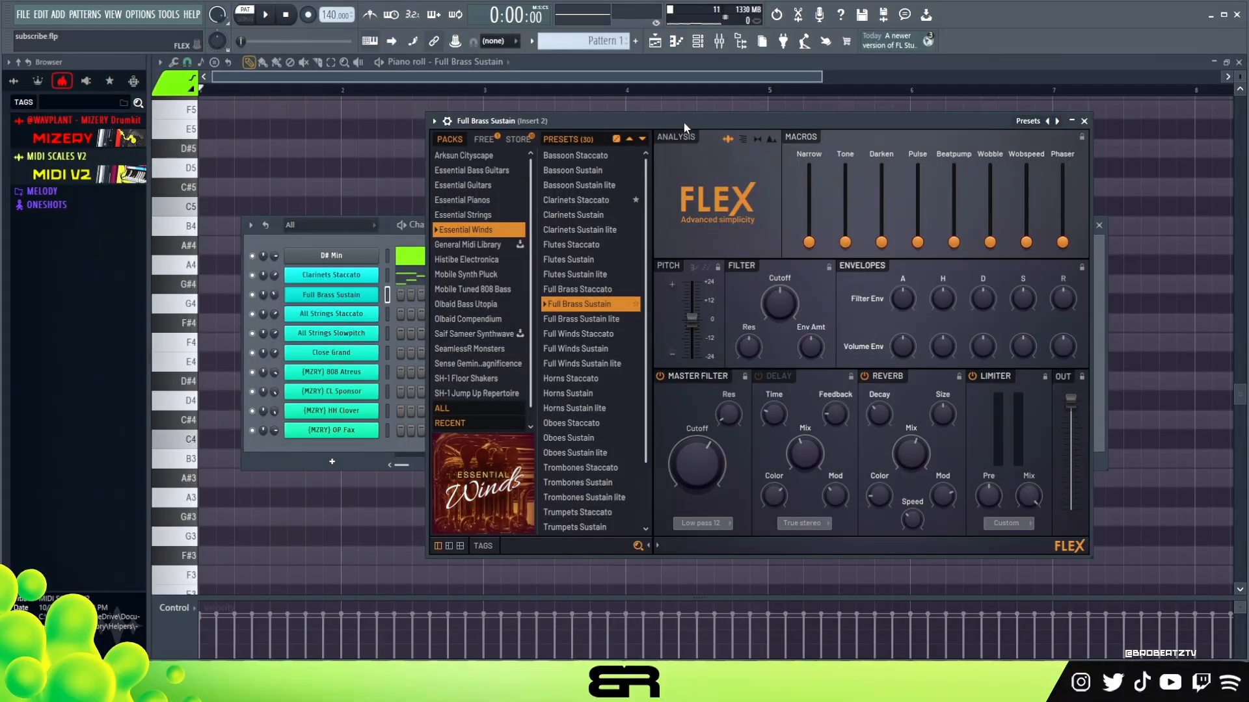
left_click_drag(684, 122, 640, 112)
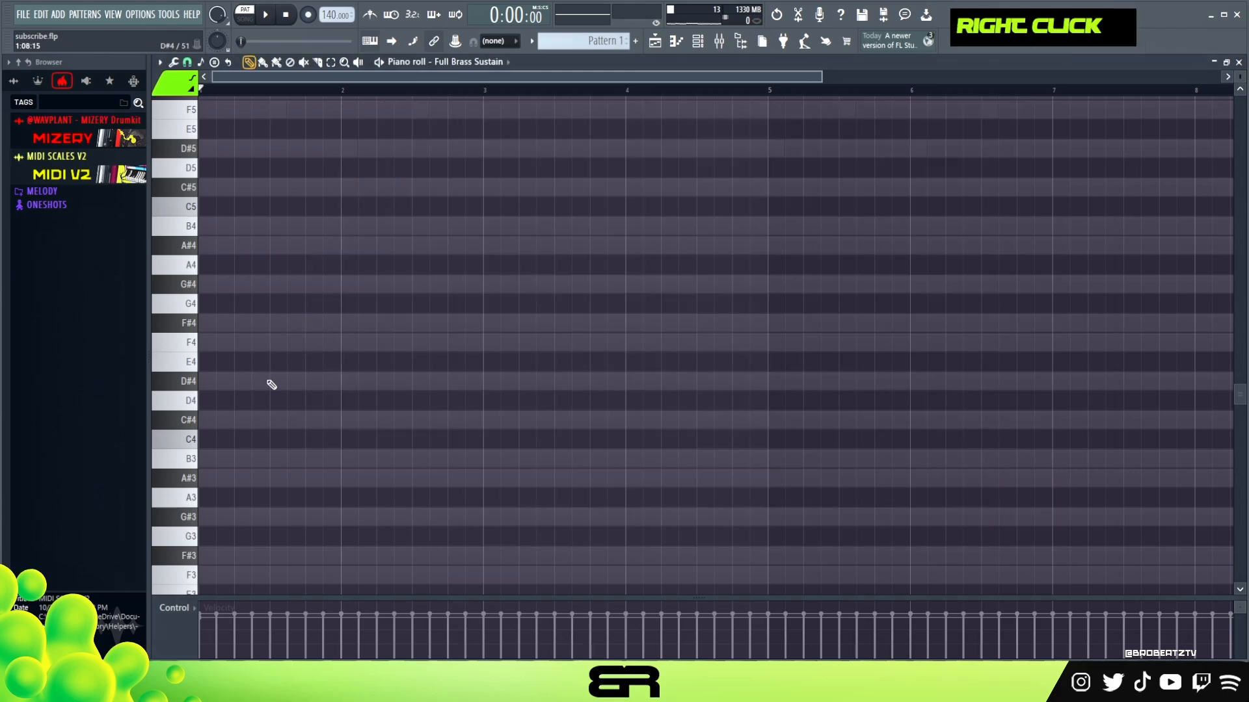
left_click(272, 384)
left_click(276, 382, "ctrl")
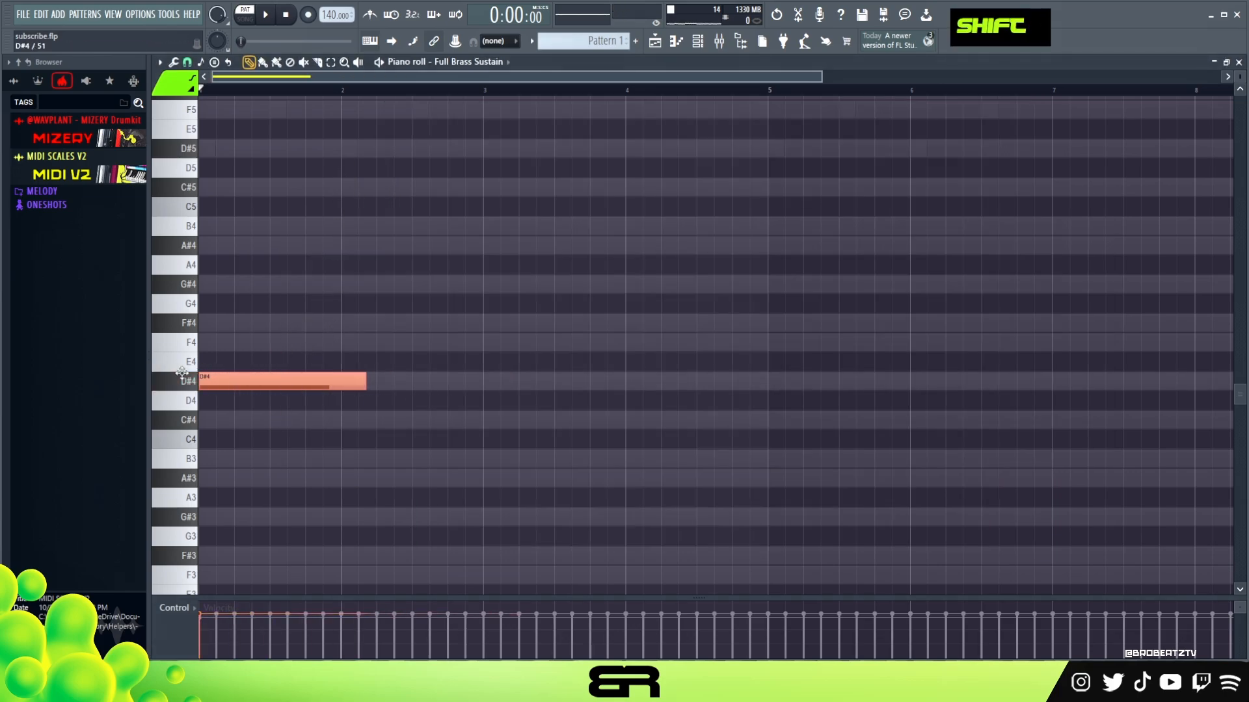
key("shift+Up")
key("shift+Up")
key("shift+Up")
key("shift+Up")
key("shift+Up")
key("shift+Up")
key("shift+Up")
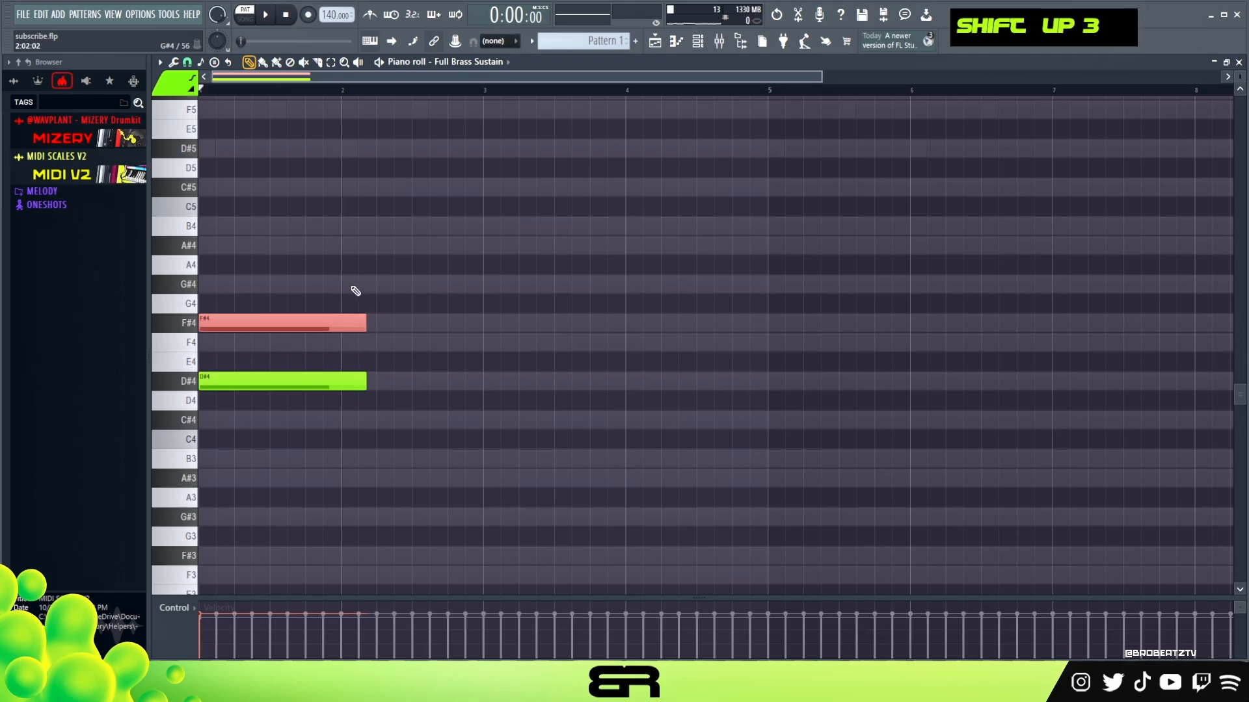
right_click(348, 286)
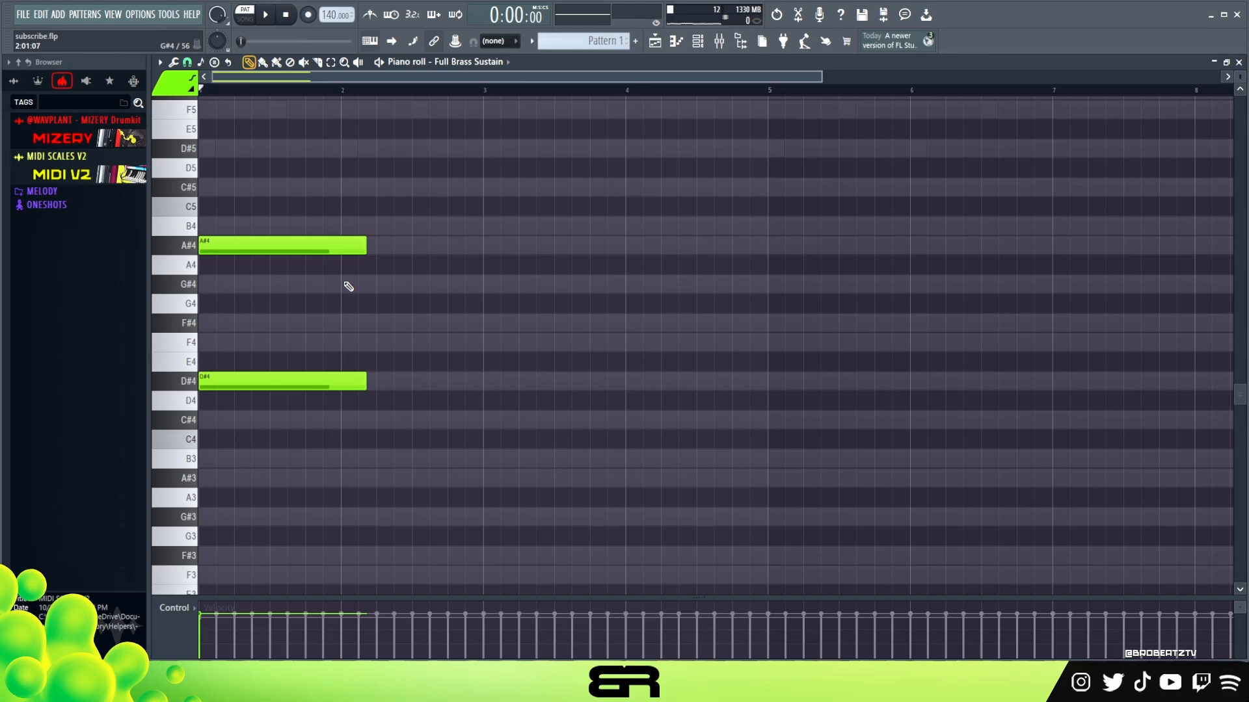
Shorten the D#4 and A#4 notes to end just past the start of bar 2 and keep both selected.
left_click_drag(331, 207, 349, 402, "ctrl")
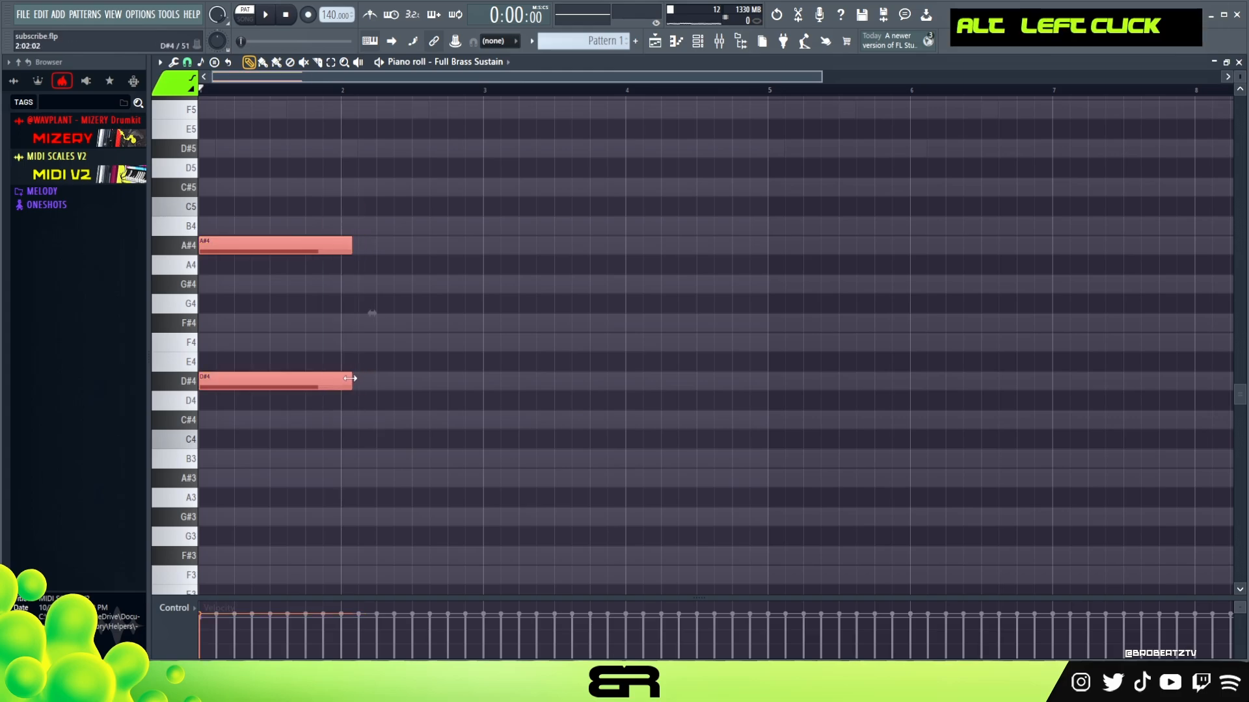
right_click(421, 366)
left_click_drag(262, 204, 240, 434, "ctrl")
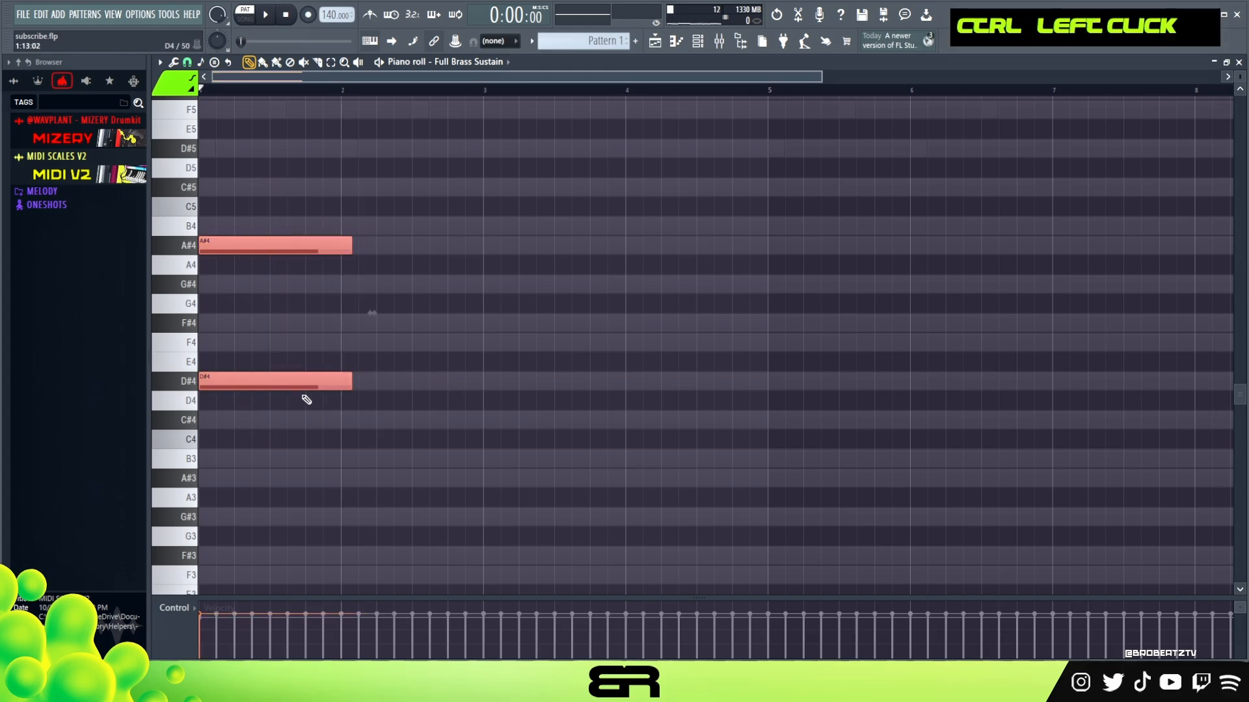
Play the two brass notes and try them one octave higher.
key("space")
key("ctrl+Up")
key("space")
key("ctrl+Down")
key("space")
Lower the velocity of the two brass notes slightly and play them back.
key("space")
scroll(402, 383, "down", 2, "alt")
key("space")
scroll(408, 372, "up", 2, "alt")
key("space")
key("space")
right_click(458, 373)
scroll(473, 375, "down", 2)
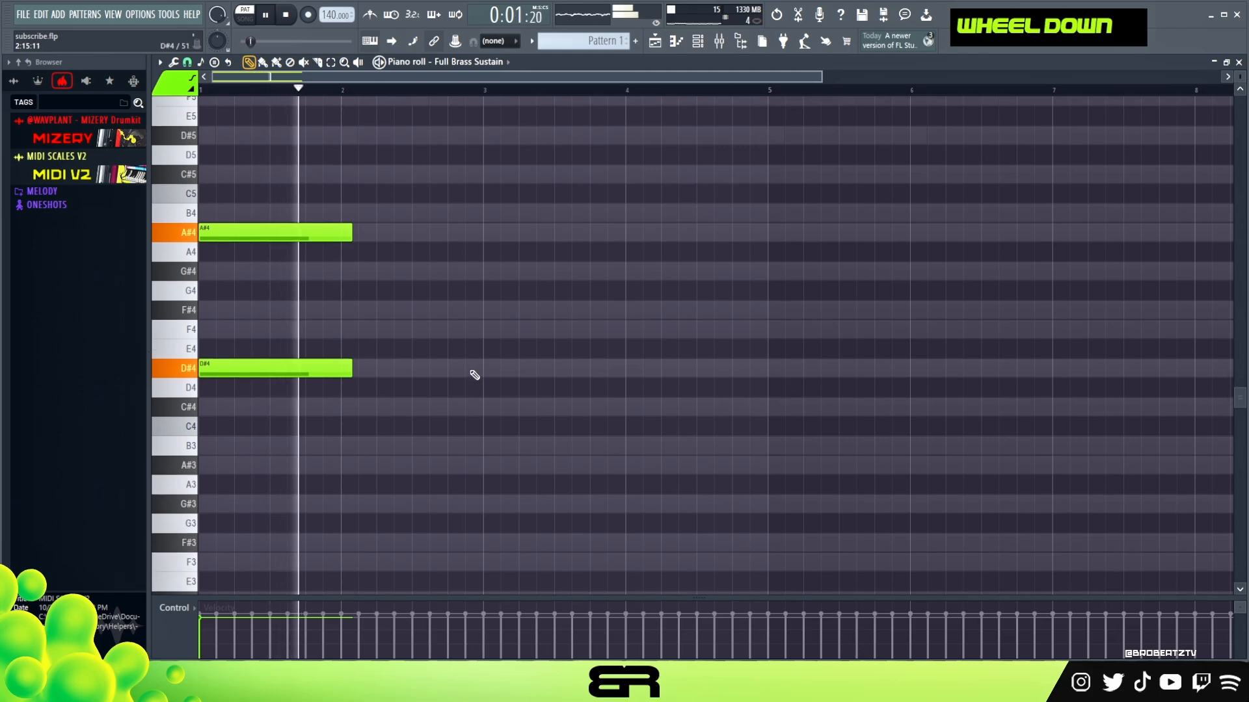
key("space")
Duplicate the D#4 and A#4 pair to bar 3 and play both chords.
left_click_drag(343, 203, 521, 370, "ctrl")
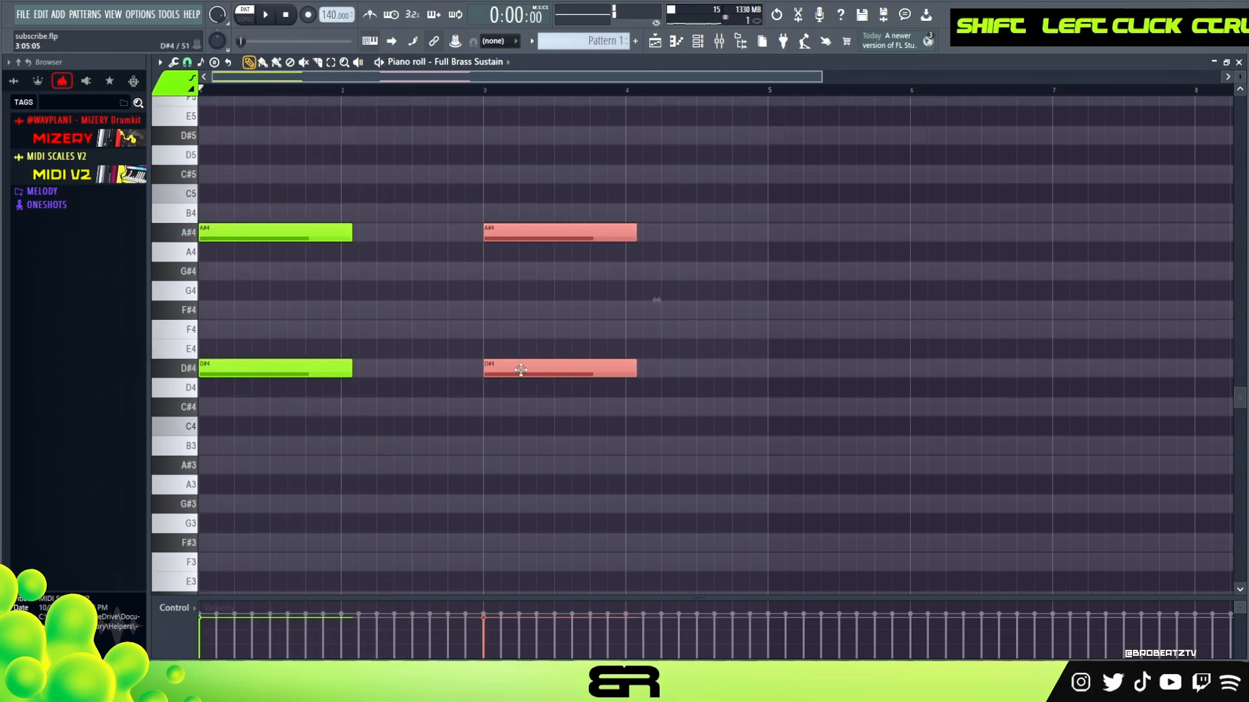
left_click(510, 404, "ctrl")
key("space")
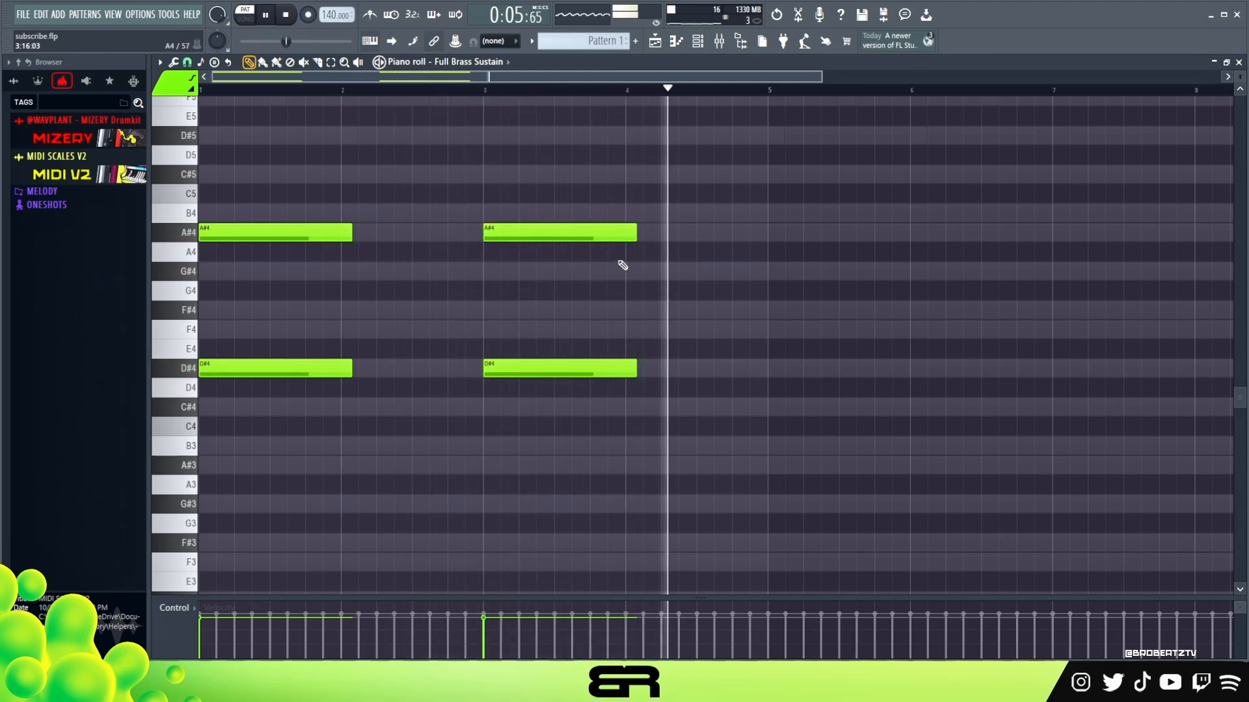
key("space")
Build the bar 5 chord from copied notes at B3 and F#4, and play the progression.
left_click(558, 372, "ctrl")
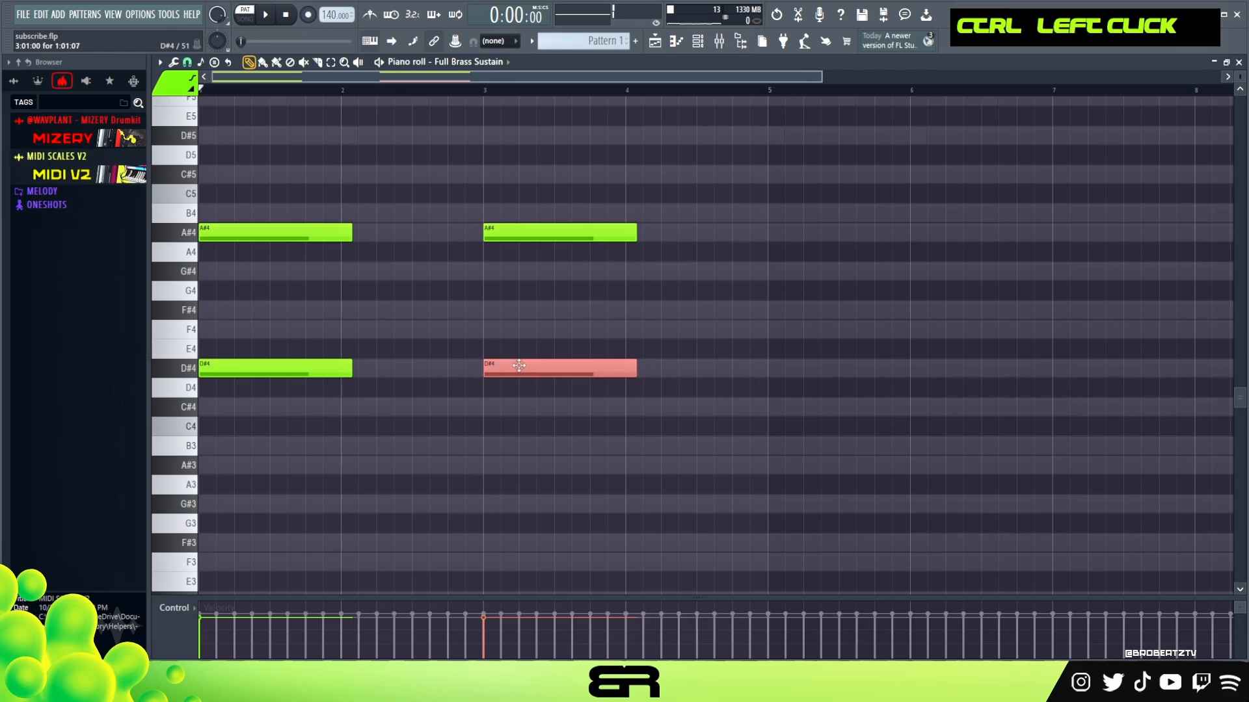
left_click_drag(518, 365, 838, 444, "shift")
left_click_drag(580, 202, 807, 447, "ctrl")
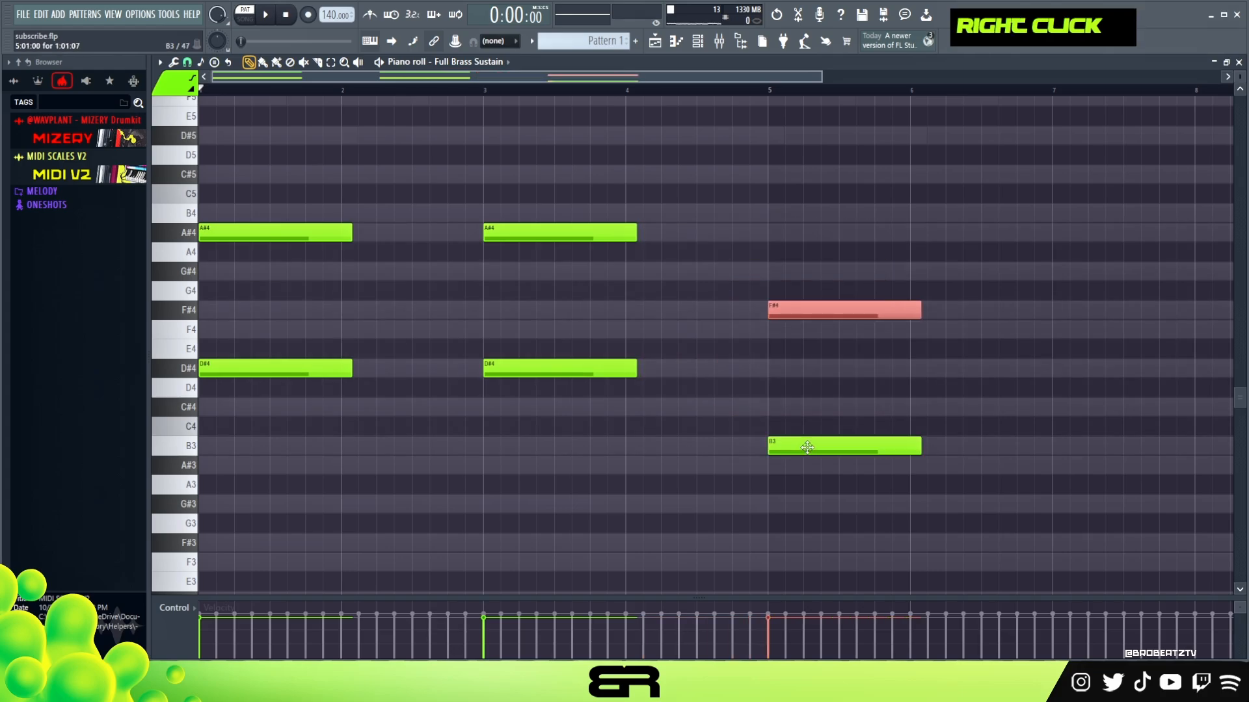
right_click(741, 160)
key("space")
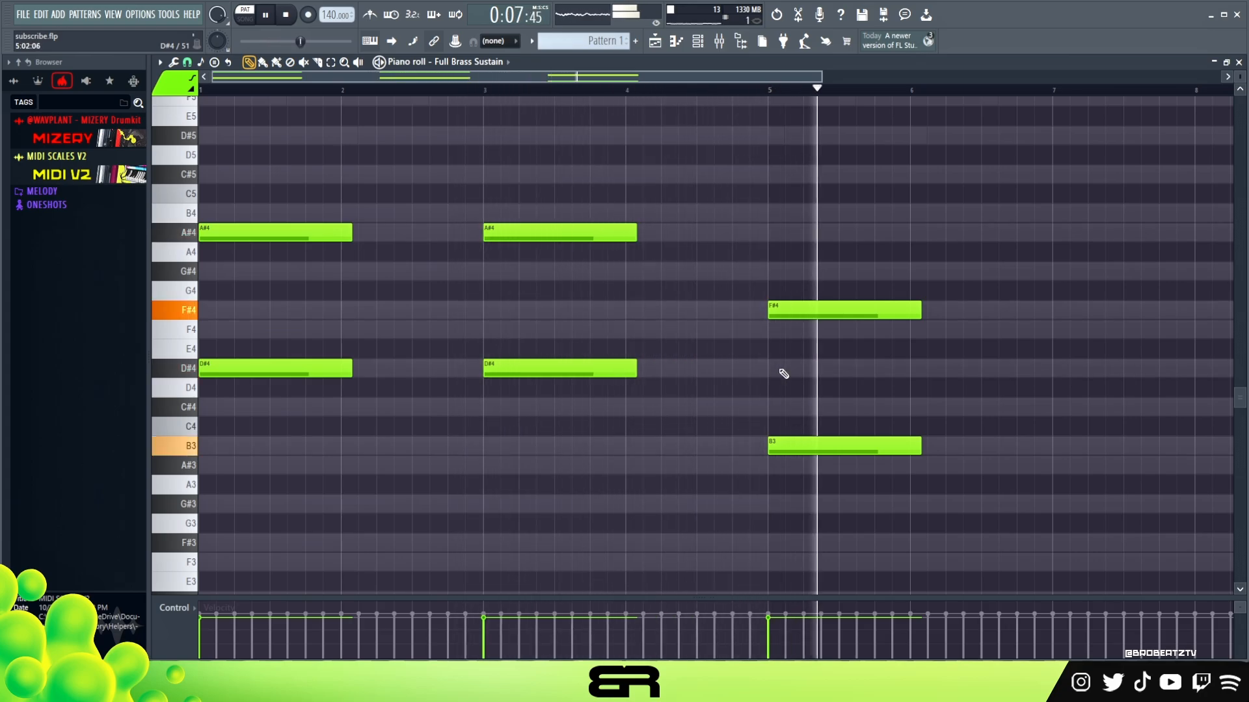
Duplicate the bar 5 chord to bar 7 two semitones higher, at C#4 and G#4, and play it.
left_click_drag(754, 244, 876, 511)
key("space")
mouse_move(859, 449)
left_mouse_down()
mouse_move(1145, 451)
mouse_move(1113, 451)
left_mouse_up()
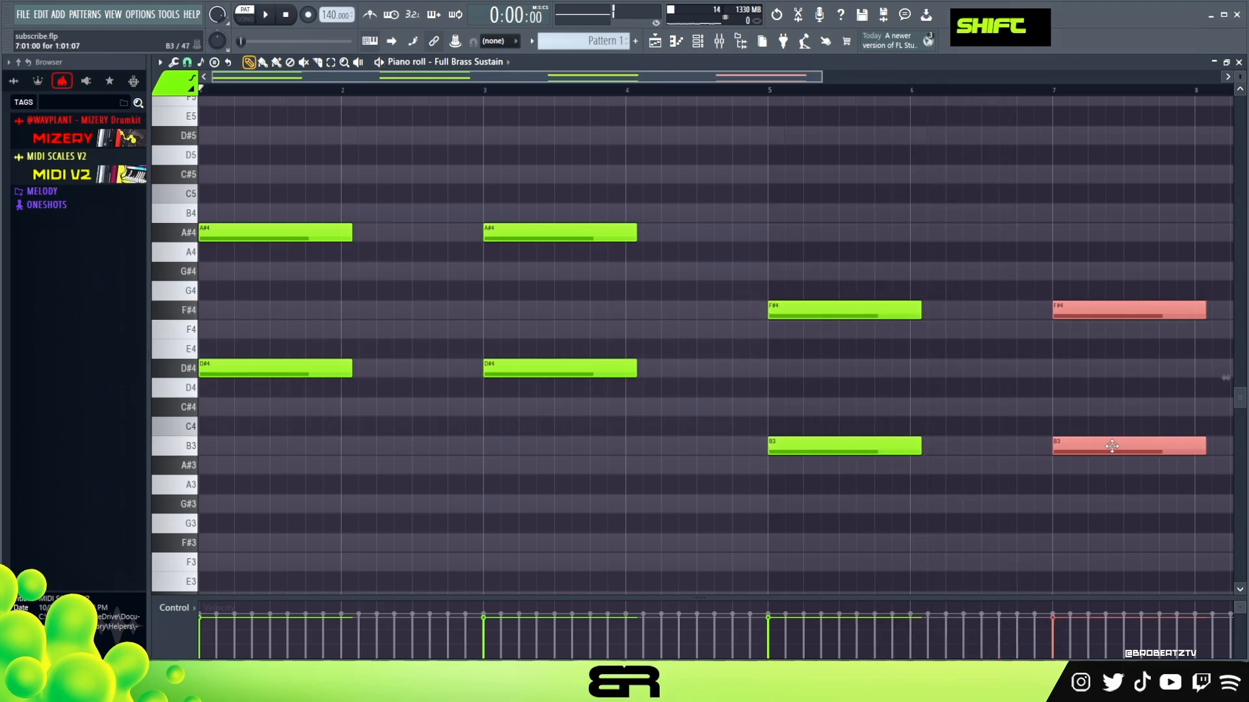
key("shift+Up")
key("shift+Up")
left_click(1035, 90)
key("space")
key("space")
Try the bar 7 chord three semitones lower, at A#3 and F4, and play it.
key("shift+Down")
key("shift+Down")
key("shift+Down")
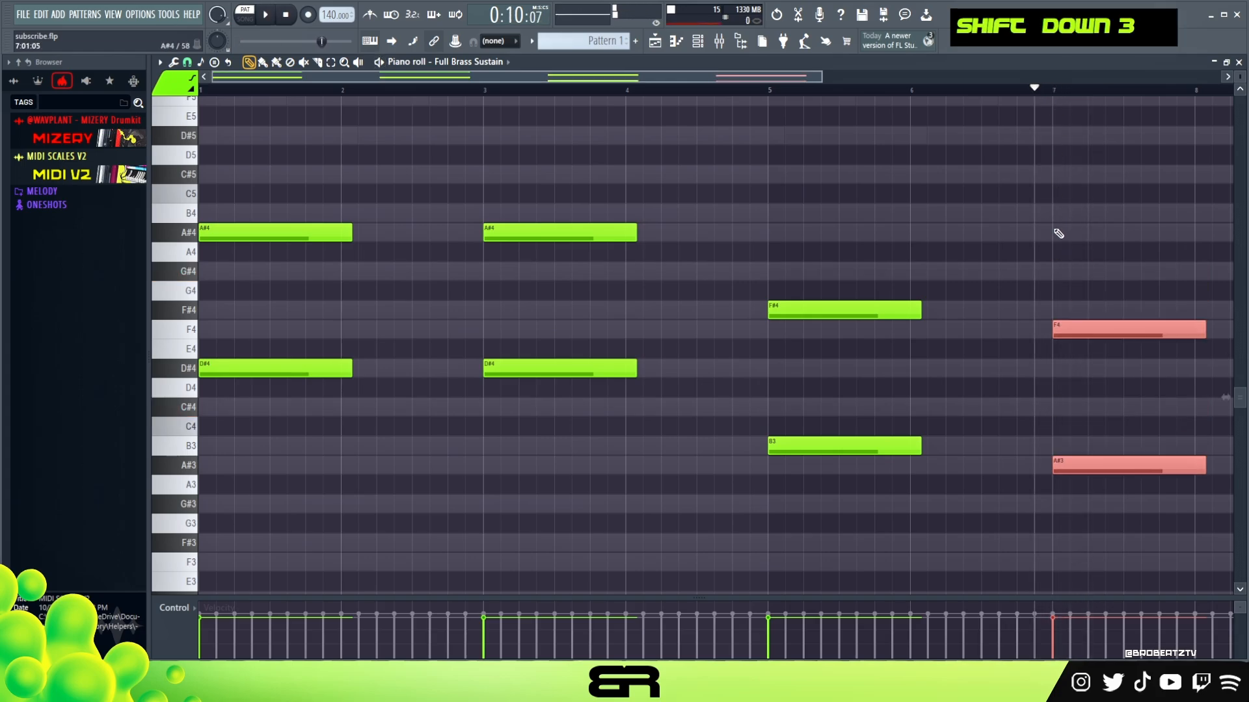
key("space")
key("space")
key("shift+Up")
key("shift+Up")
key("shift+Up")
right_click(1058, 316)
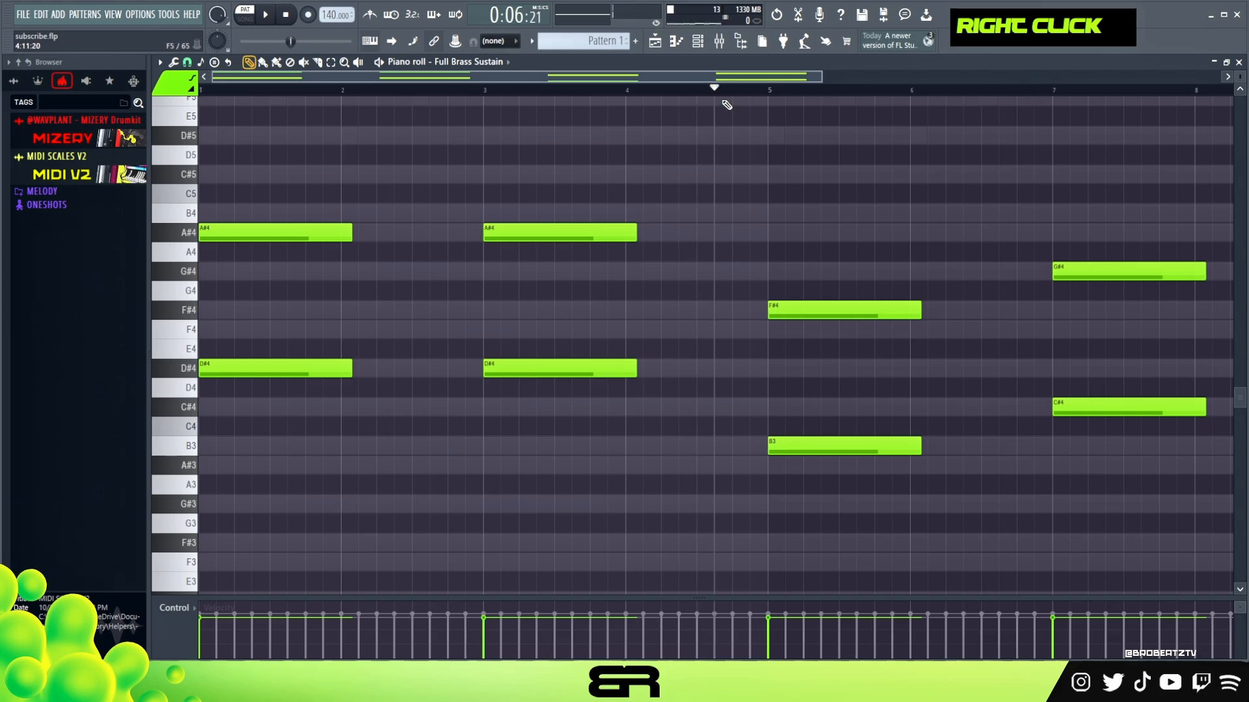
Play the brass chords from the second half of bar 4 onward.
key("space")
scroll(761, 102, "down", 1)
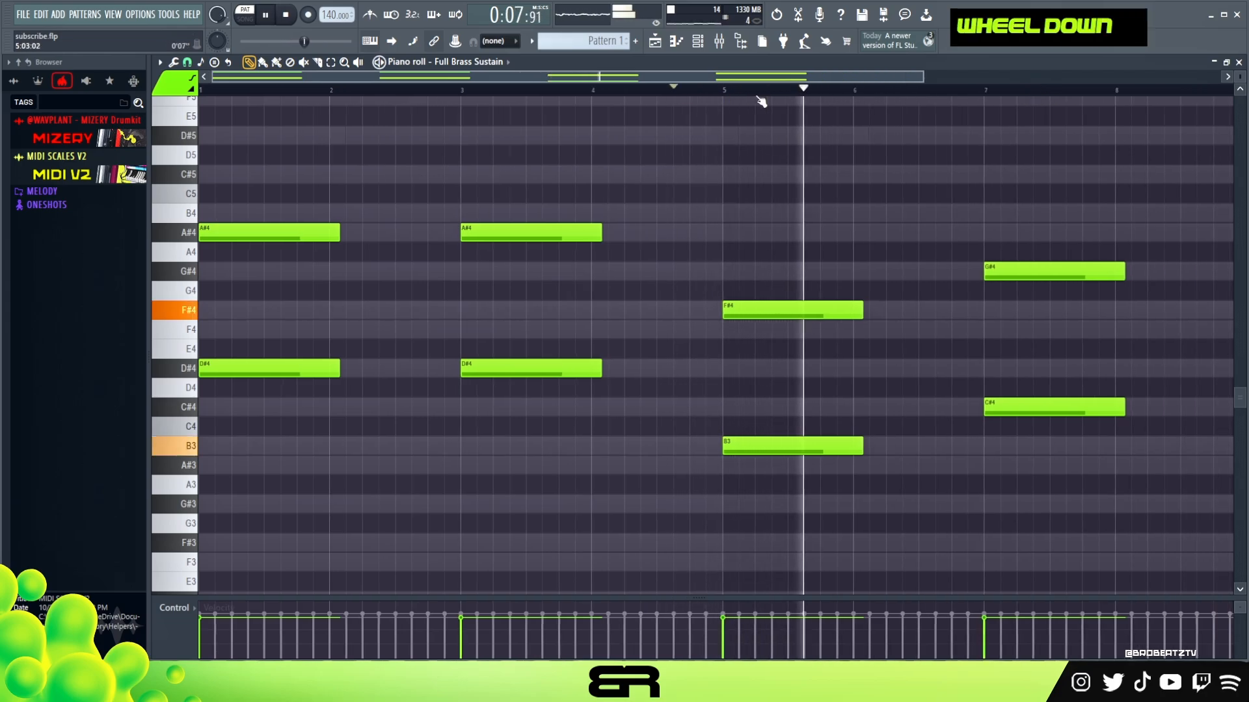
right_click(771, 143)
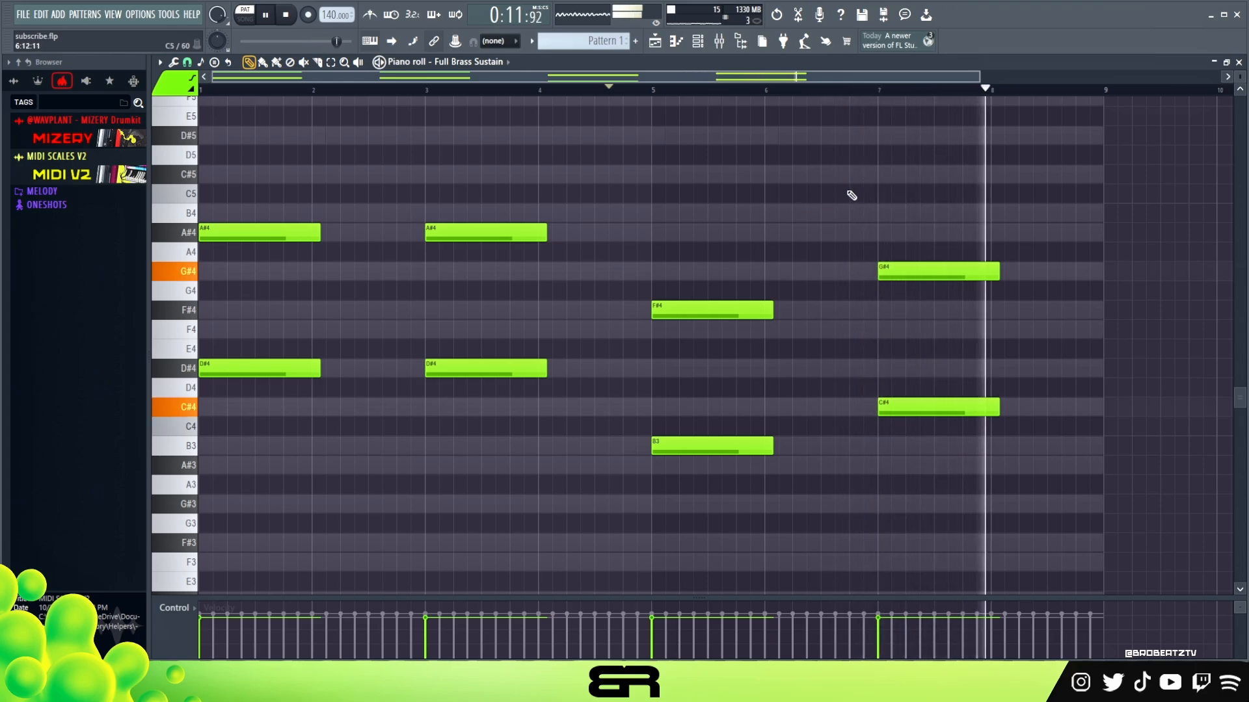
key("space")
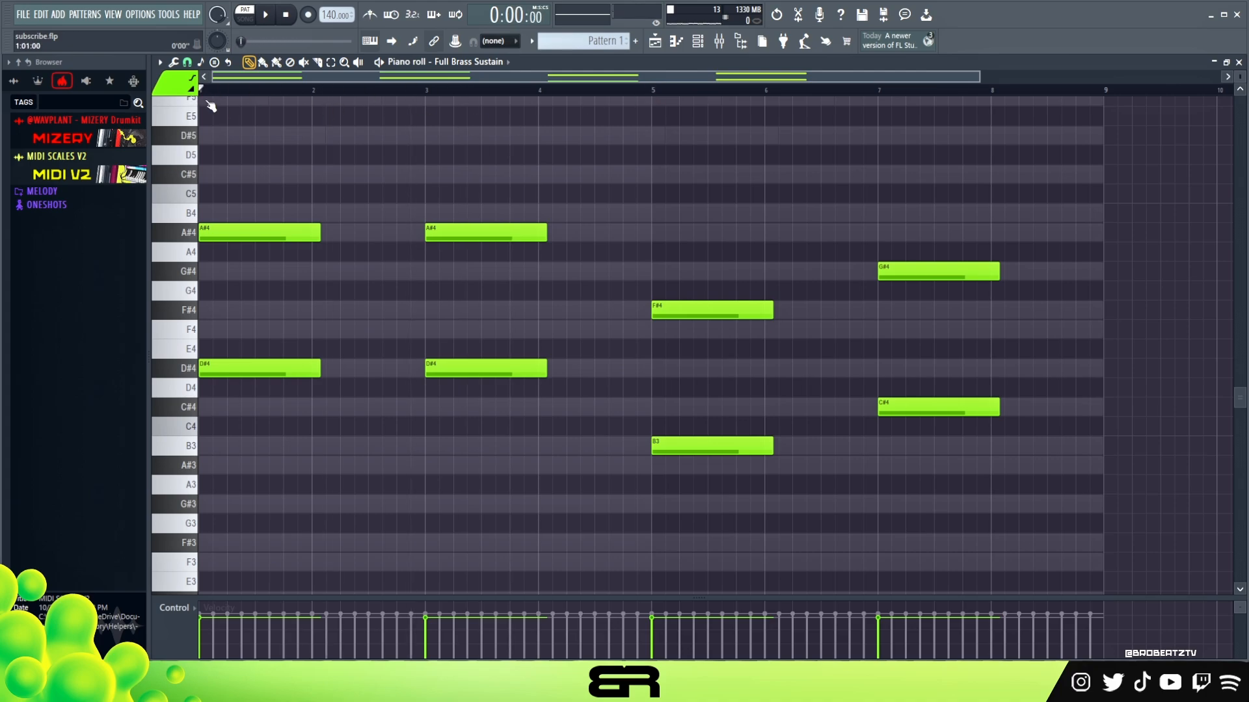
Audition the All Strings Staccato and All Strings Slowpitch instruments with test notes.
left_click(698, 42)
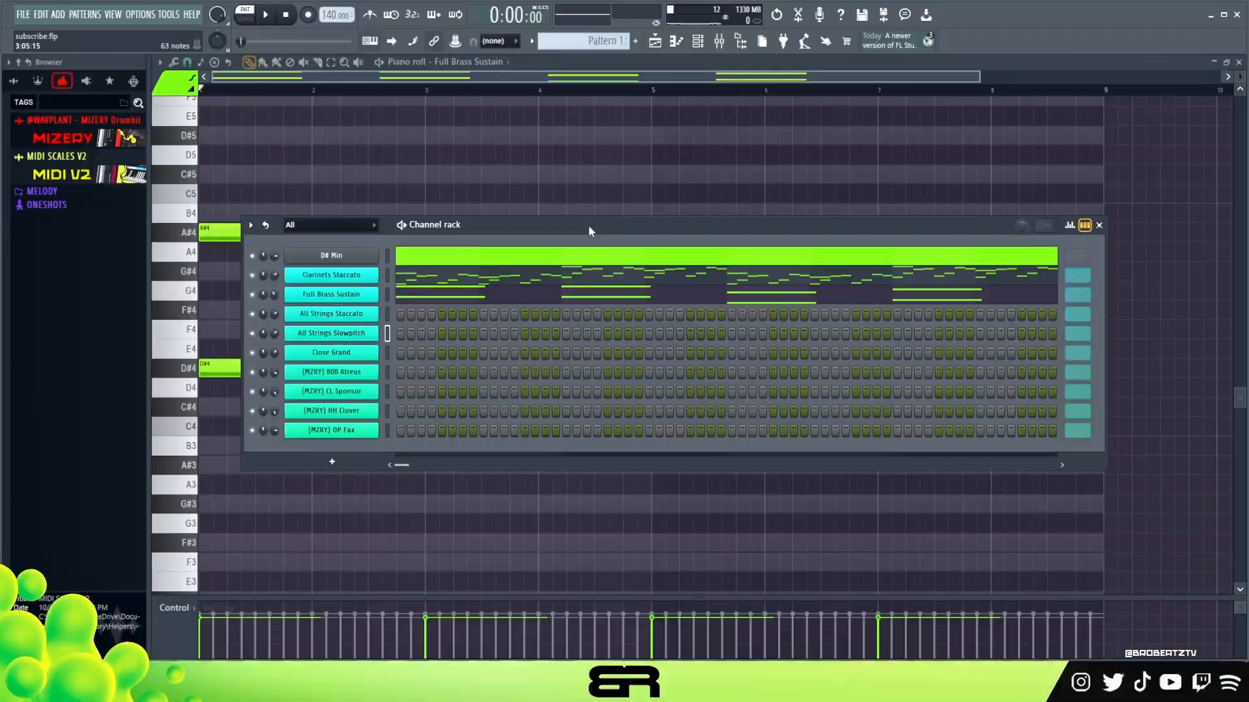
left_click(369, 319)
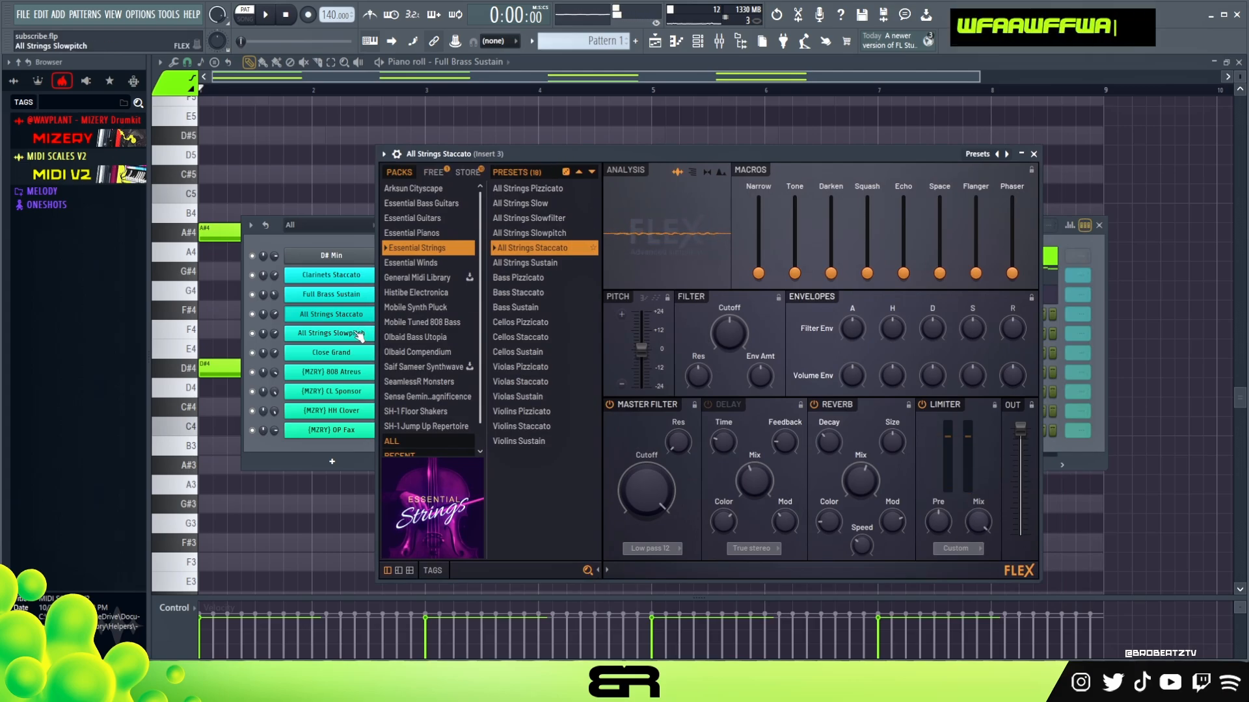
left_click(359, 335)
left_click_drag(633, 204, 505, 161)
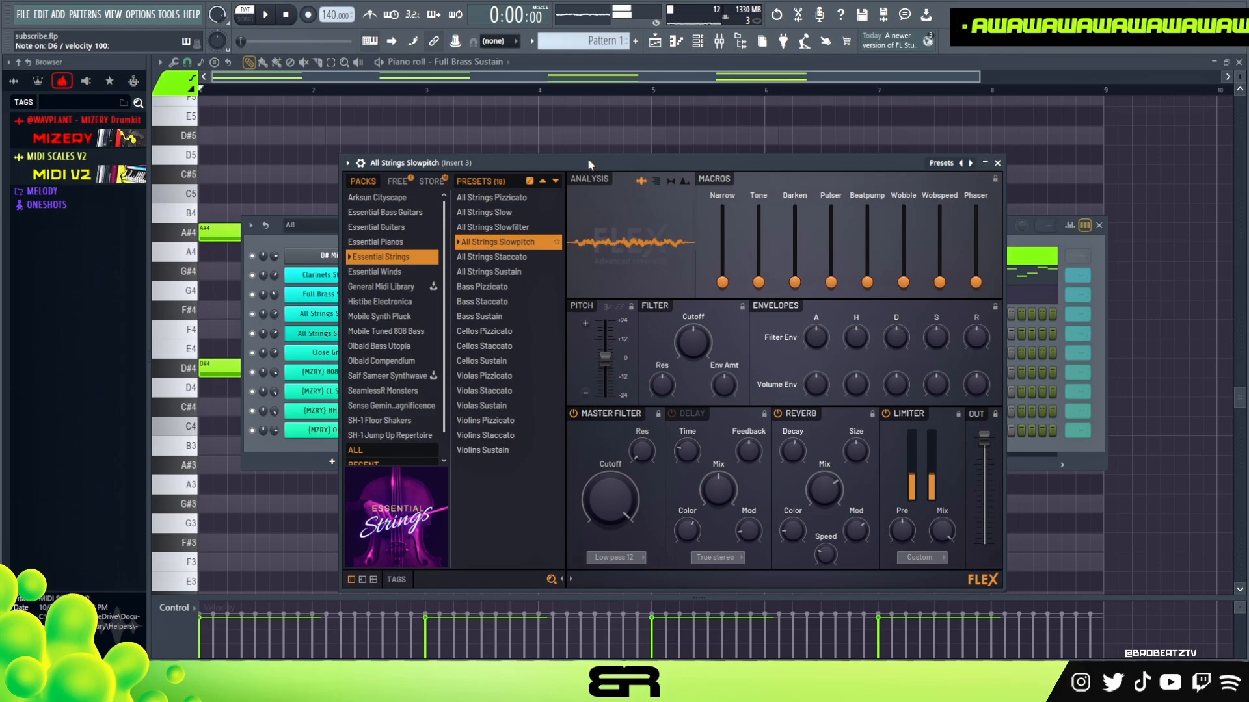
left_click(997, 163)
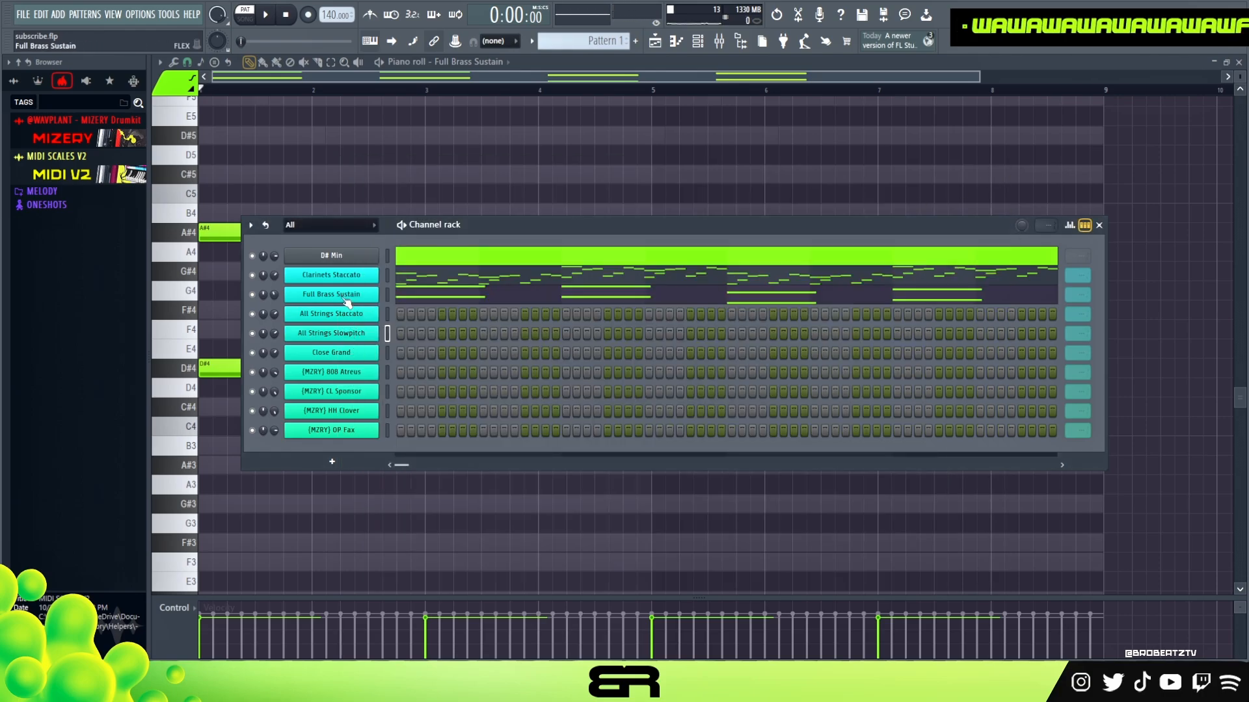
Copy the Full Brass Sustain notes and paste them into the All Strings Staccato channel.
right_click(376, 289)
right_click(377, 309)
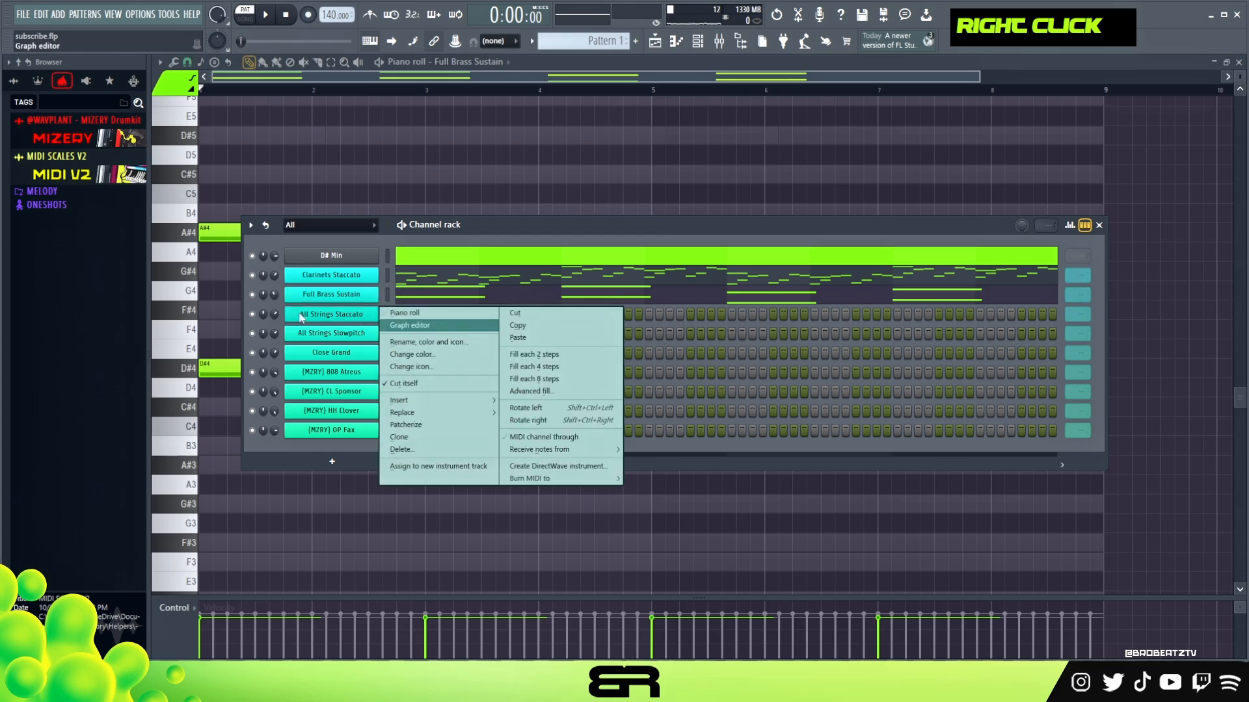
left_click(534, 342)
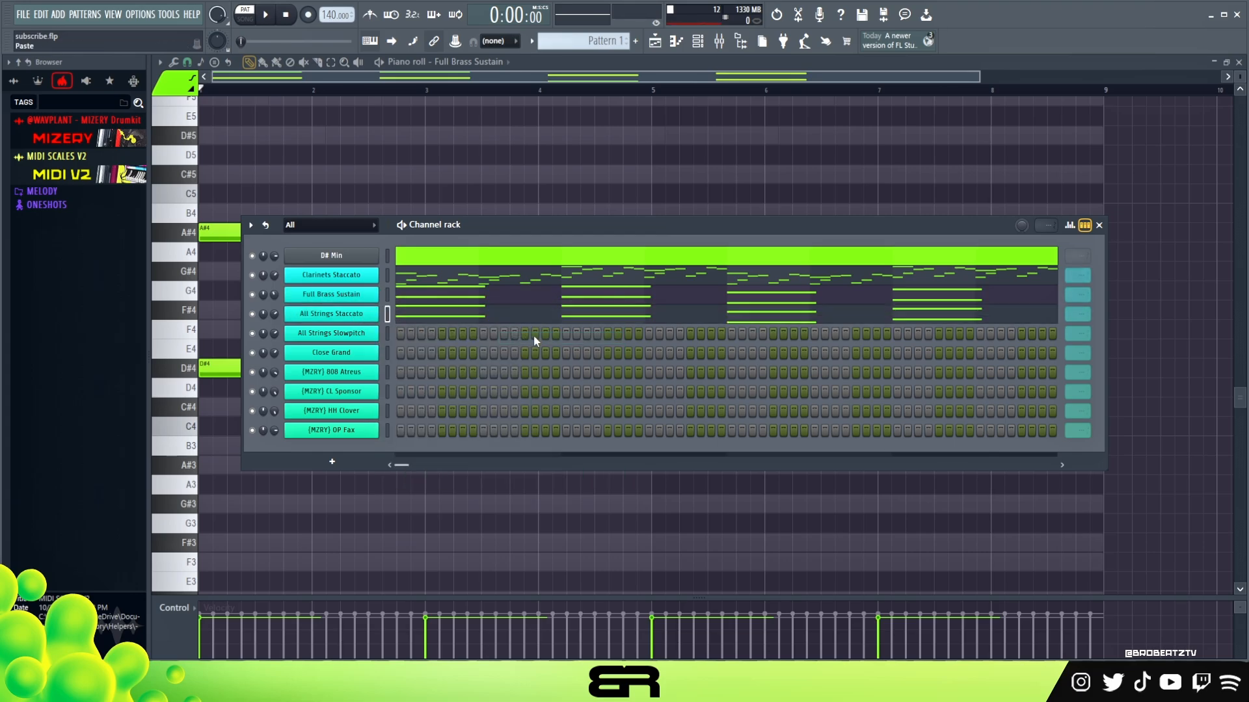
Transpose all the All Strings Staccato notes up one octave and shorten each to about an eighth of a bar.
left_click(481, 319)
key("ctrl+a")
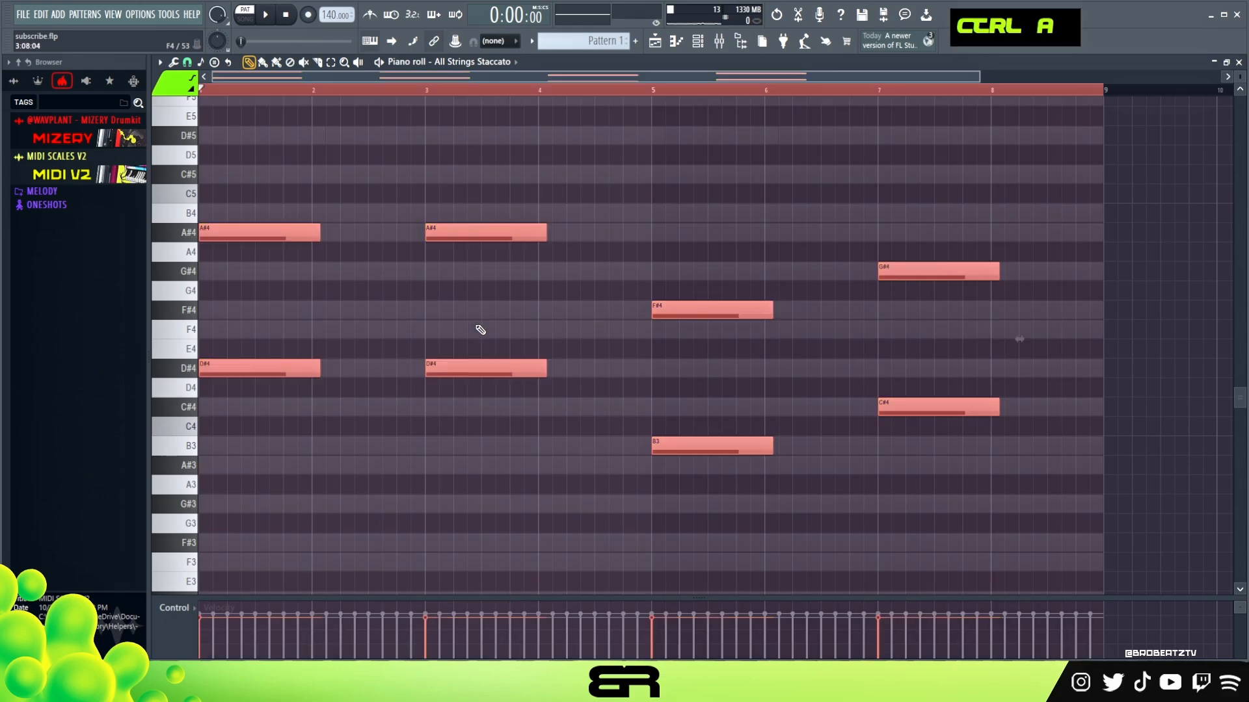
key("ctrl+Up")
key("space")
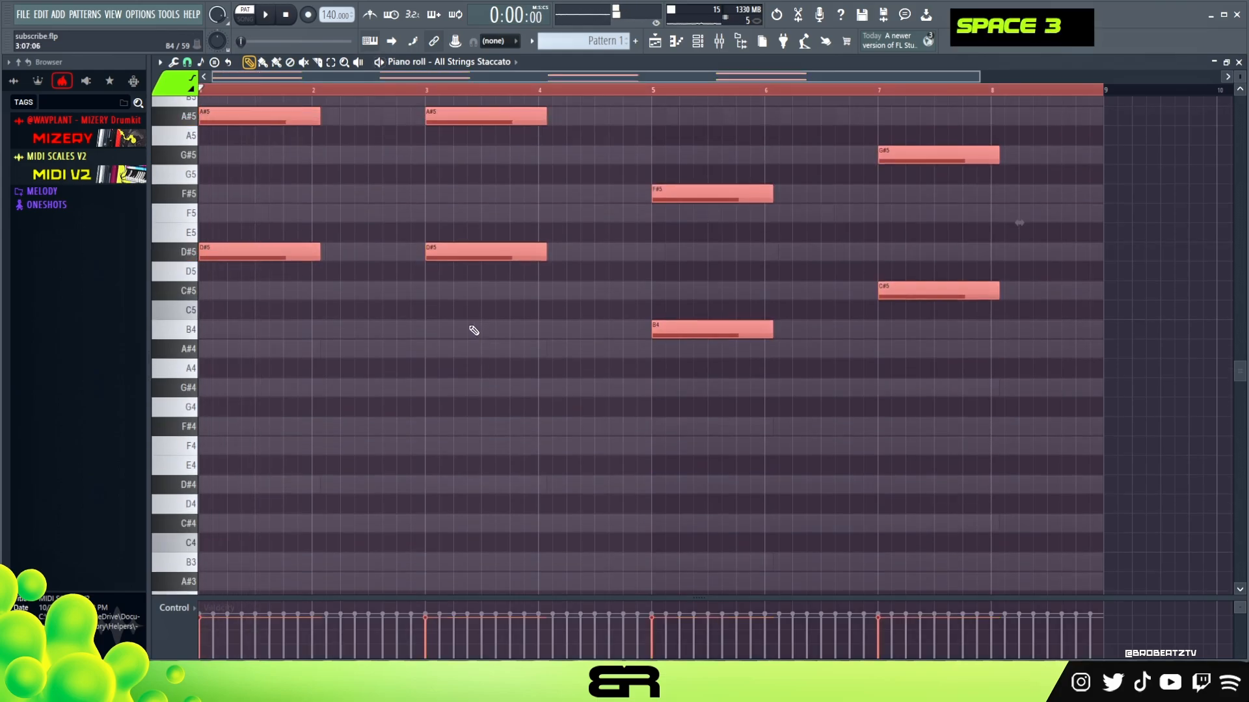
scroll(472, 327, "up", 2)
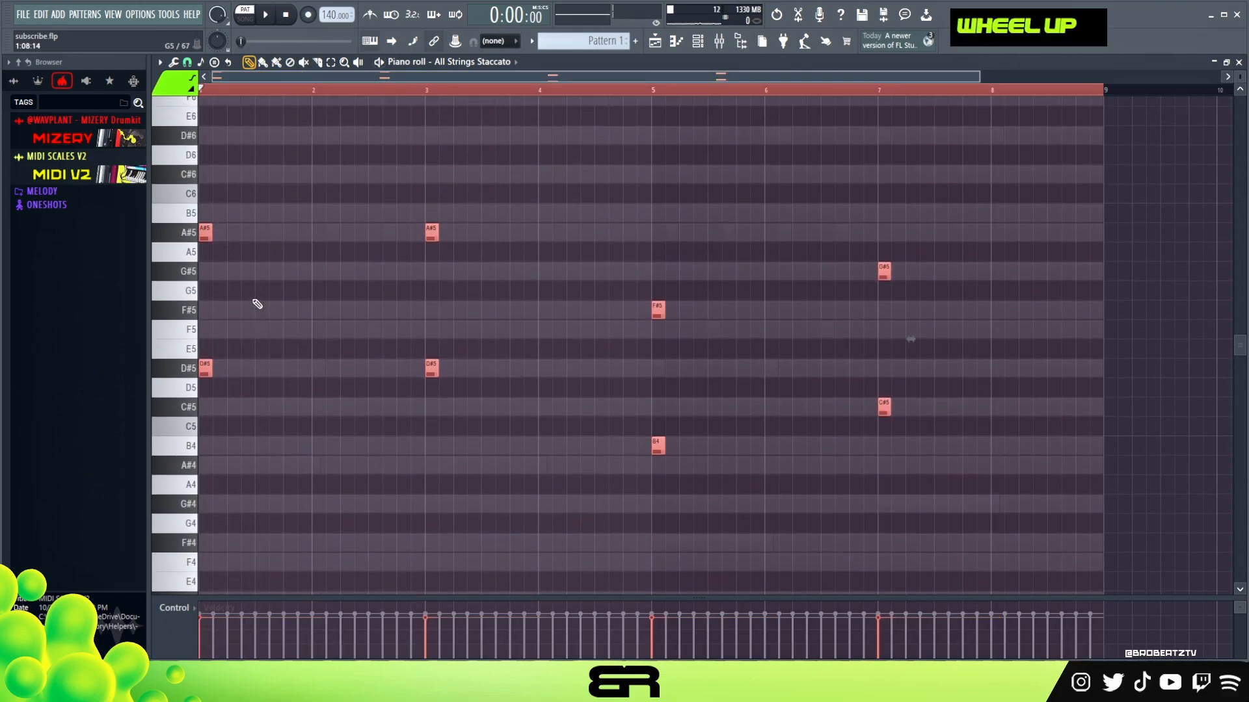
Duplicate the All Strings Staccato notes one octave higher, a quarter and three quarters of a bar after each original, and play them.
left_click_drag(207, 239, 284, 257, "shift")
key("ctrl+Up")
key("shift+space")
key("shift+space")
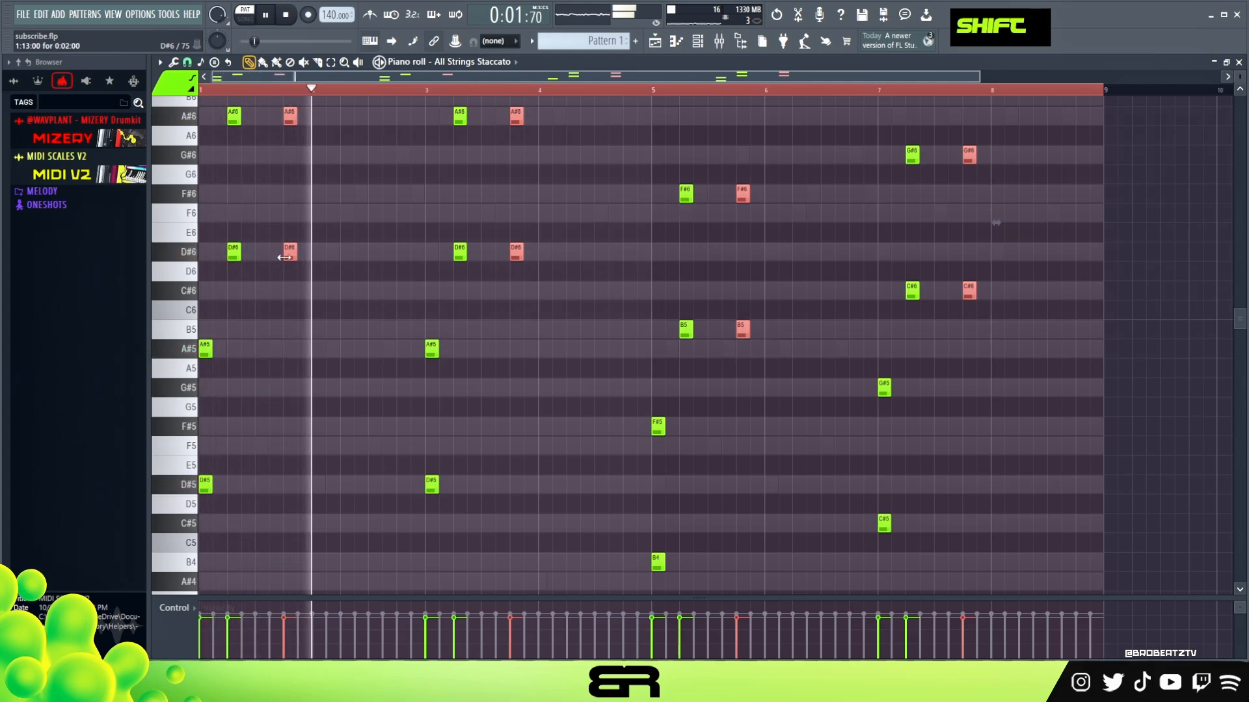
Apply legato to all the All Strings Staccato notes so each extends to the following note, and listen to the pattern.
key("ctrl+a")
key("space")
key("ctrl+l")
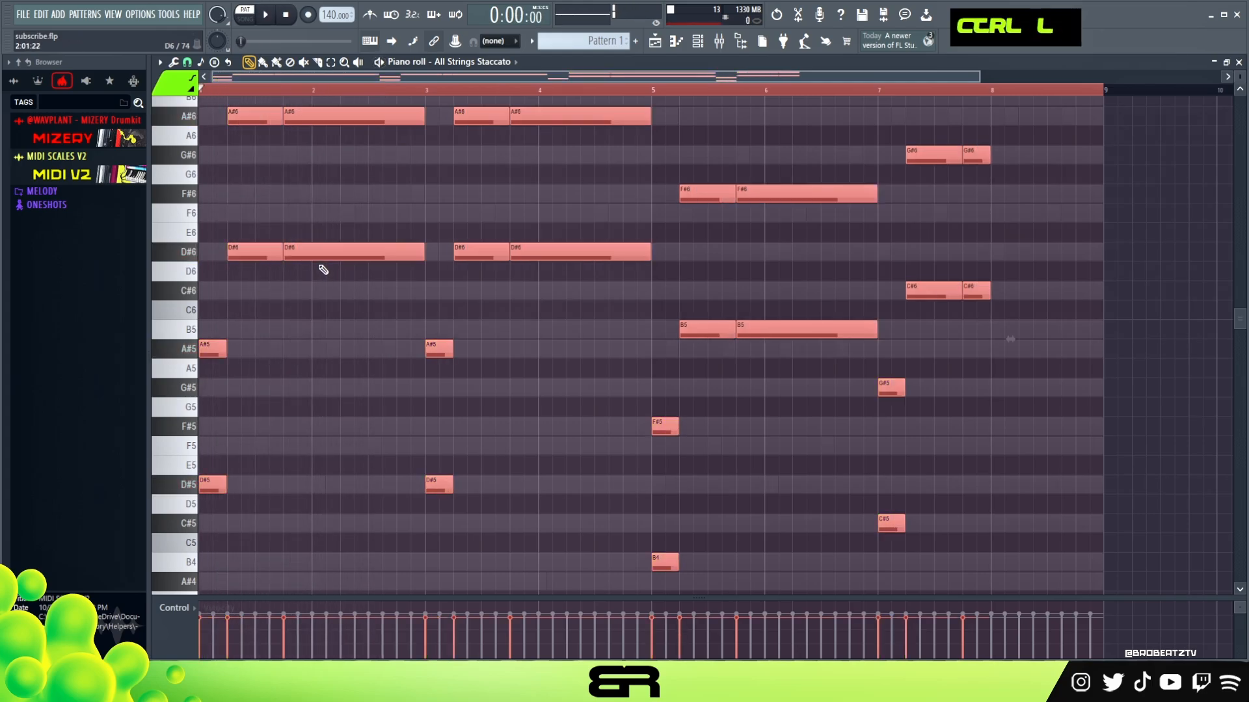
key("space")
right_click(367, 313)
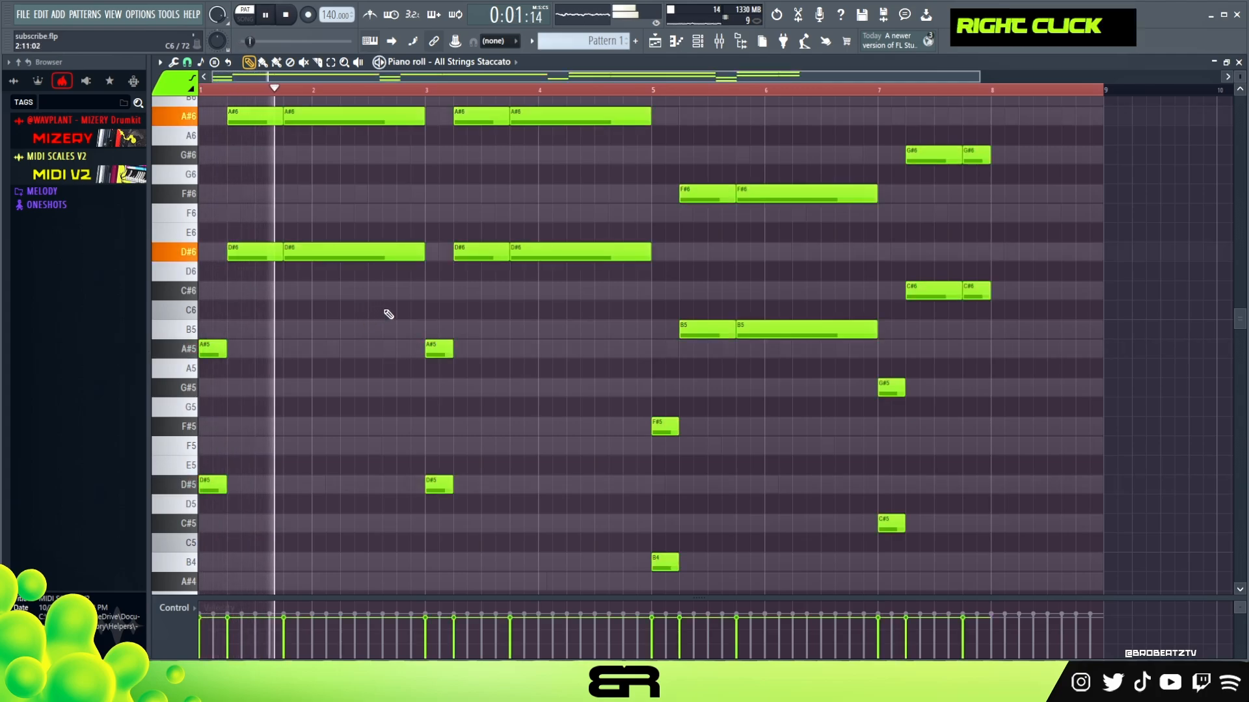
scroll(565, 377, "up", 1)
key("space")
key("space")
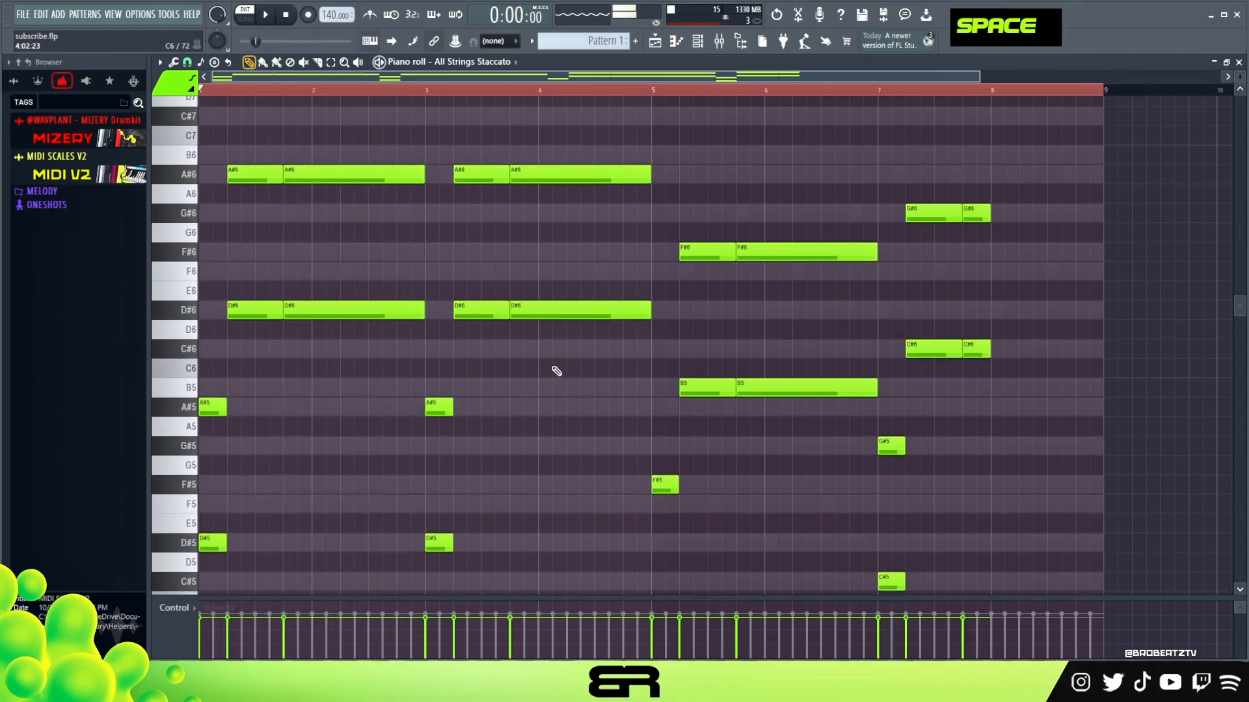
key("space")
Shorten the long upper-octave string notes to a quarter of a bar each and play the pattern.
left_click_drag(312, 126, 305, 313, "ctrl")
key("ctrl+a")
key("shift+d")
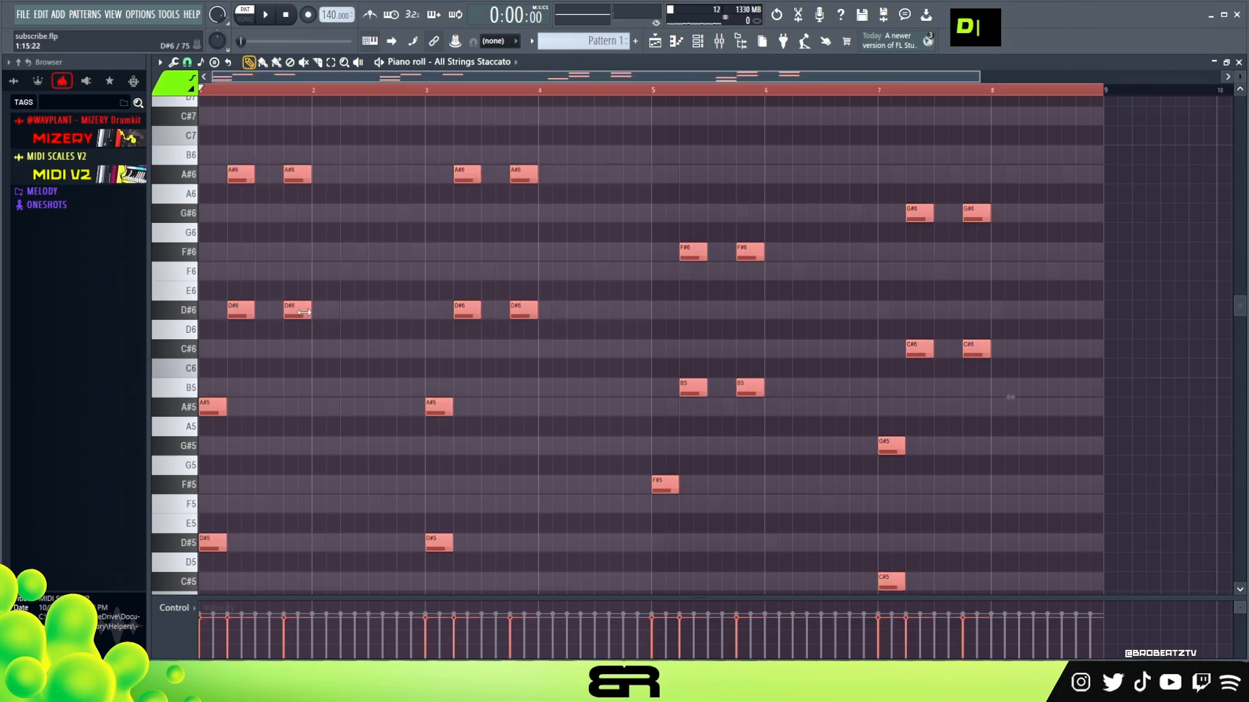
right_click(326, 338)
key("space")
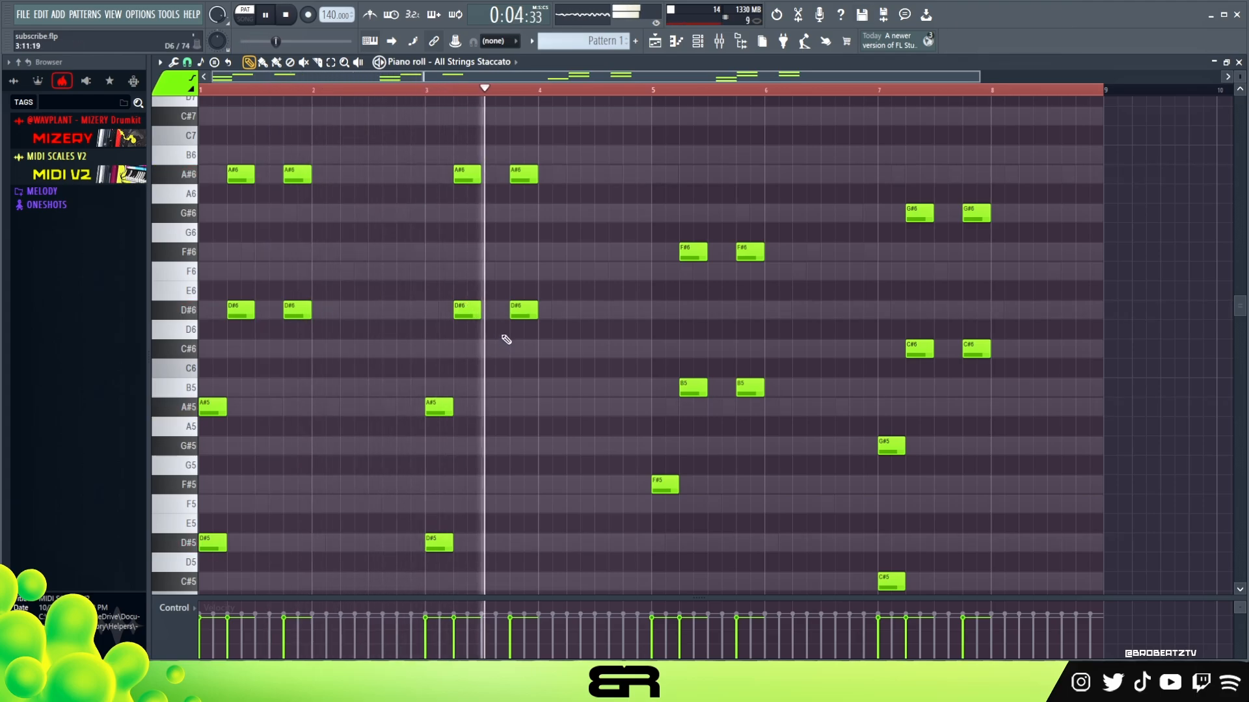
Transpose all the All Strings Staccato notes down one octave and lower their velocity slightly during playback.
key("space")
key("ctrl+Down")
key("ctrl+a")
key("space")
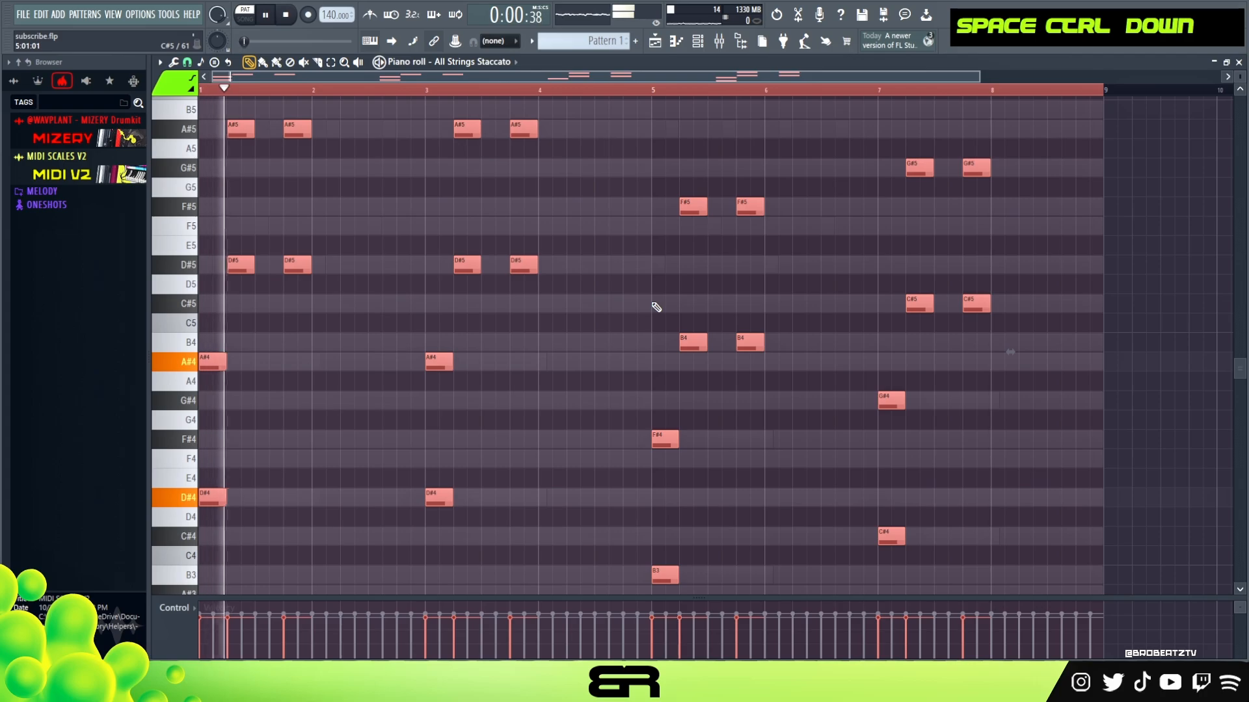
scroll(614, 319, "down", 2, "alt")
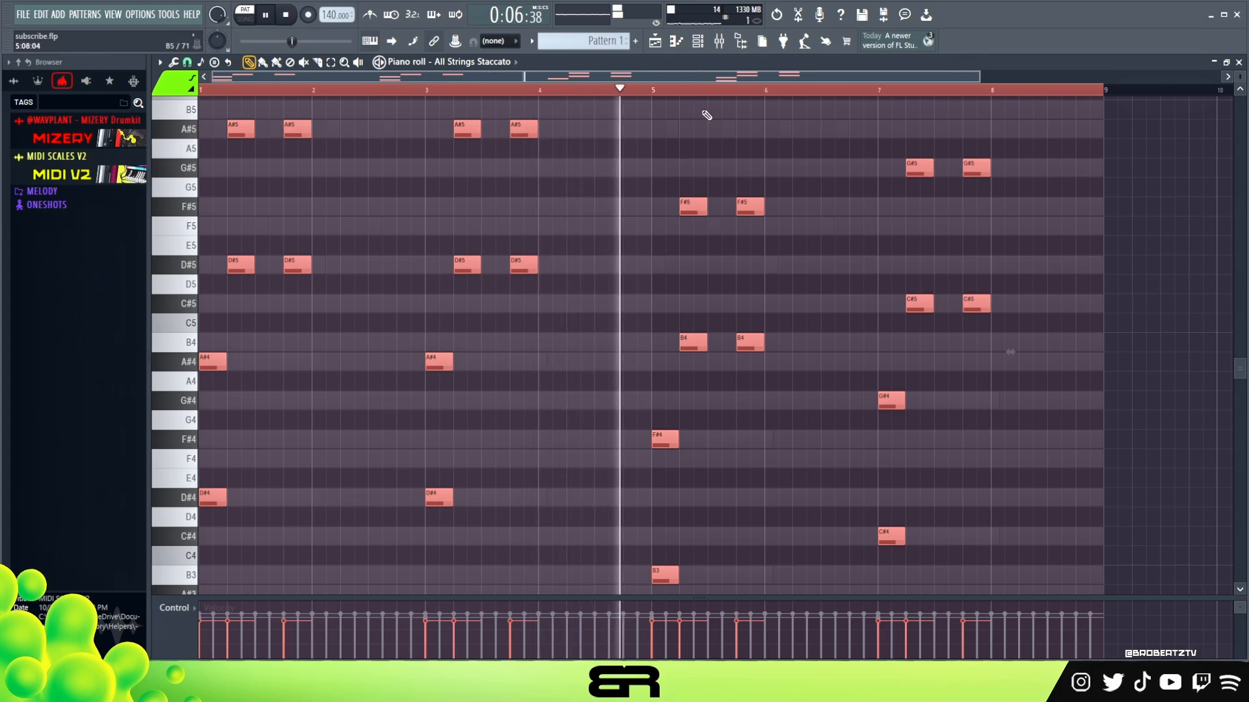
Copy the All Strings Staccato notes, paste them into the All Strings Slowpitch channel and play the pattern.
left_click(698, 42)
key("space")
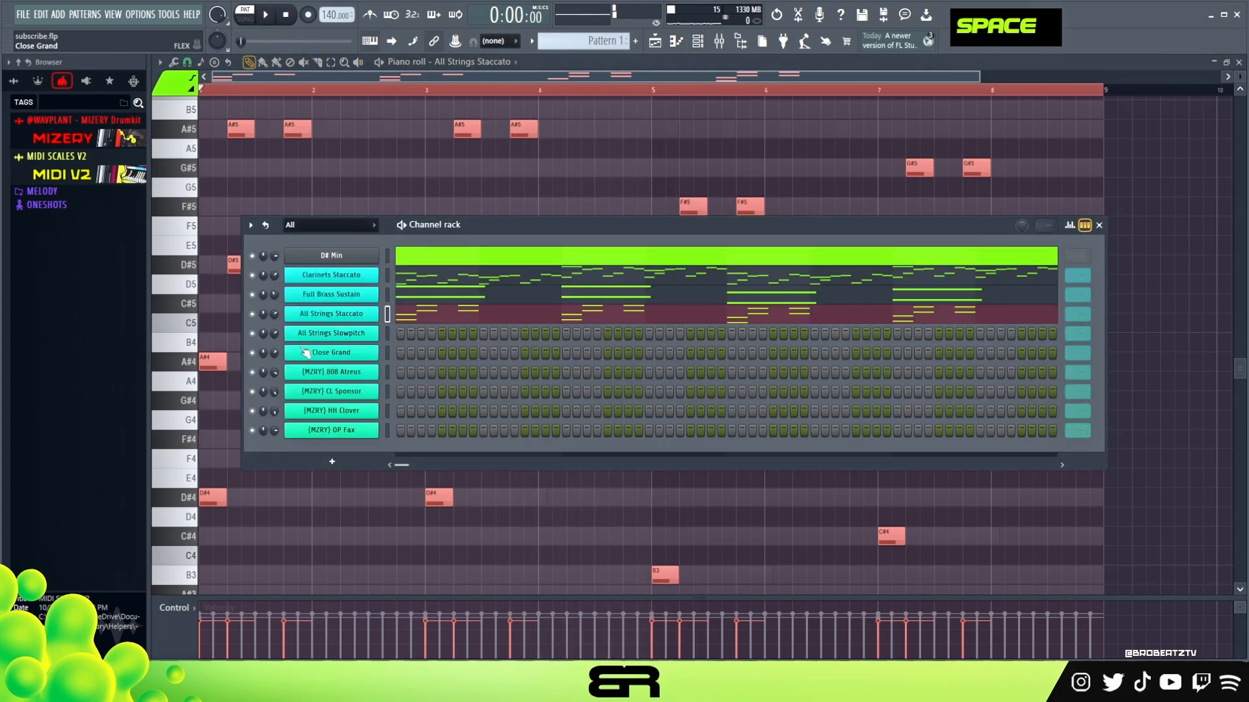
right_click(351, 314)
left_click(523, 327)
right_click(333, 333)
left_click(551, 356)
left_click(427, 164)
key("space")
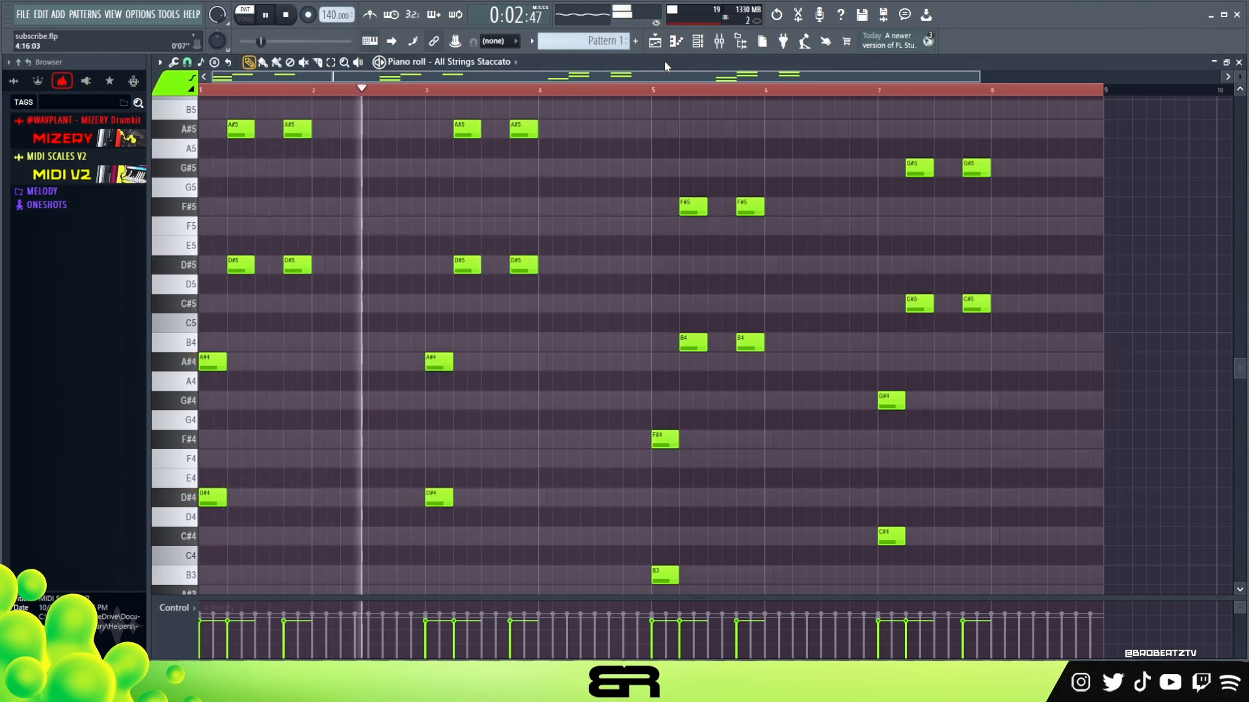
Try the All Strings Slowpitch notes one octave higher during playback, and return them to their original octave.
left_click(699, 43)
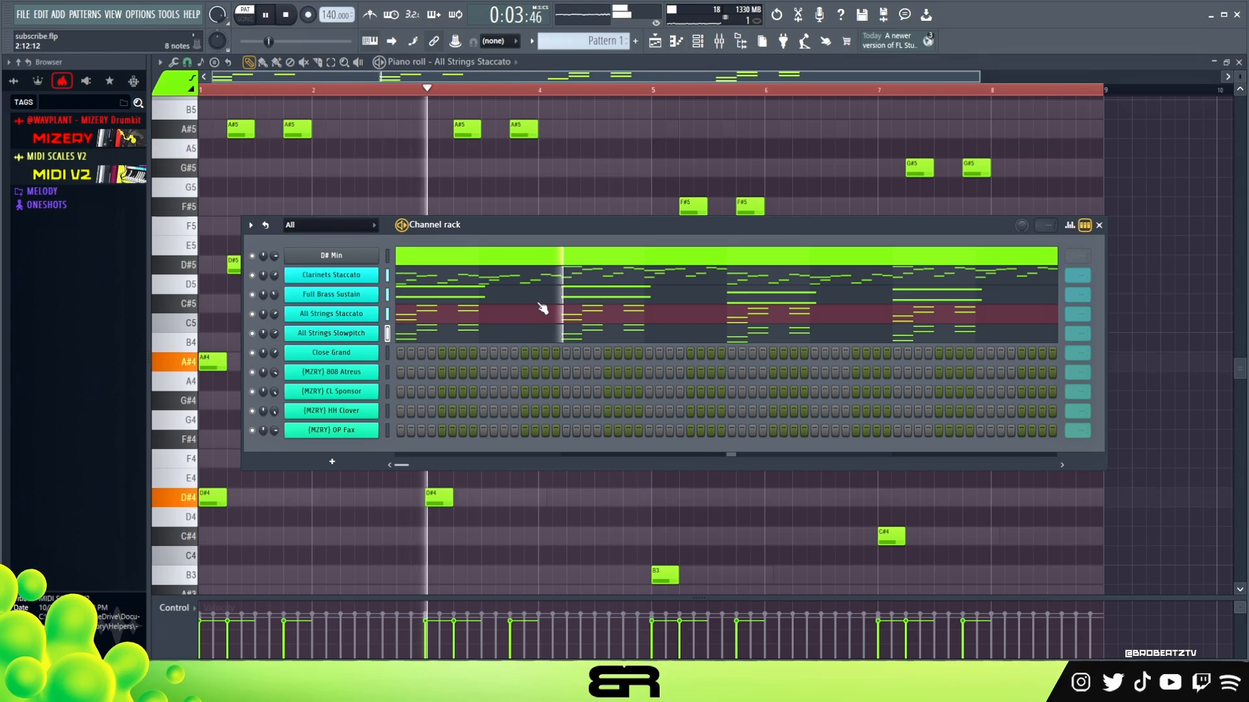
right_click(433, 343)
key("space")
key("ctrl+a")
key("space")
key("ctrl+Up")
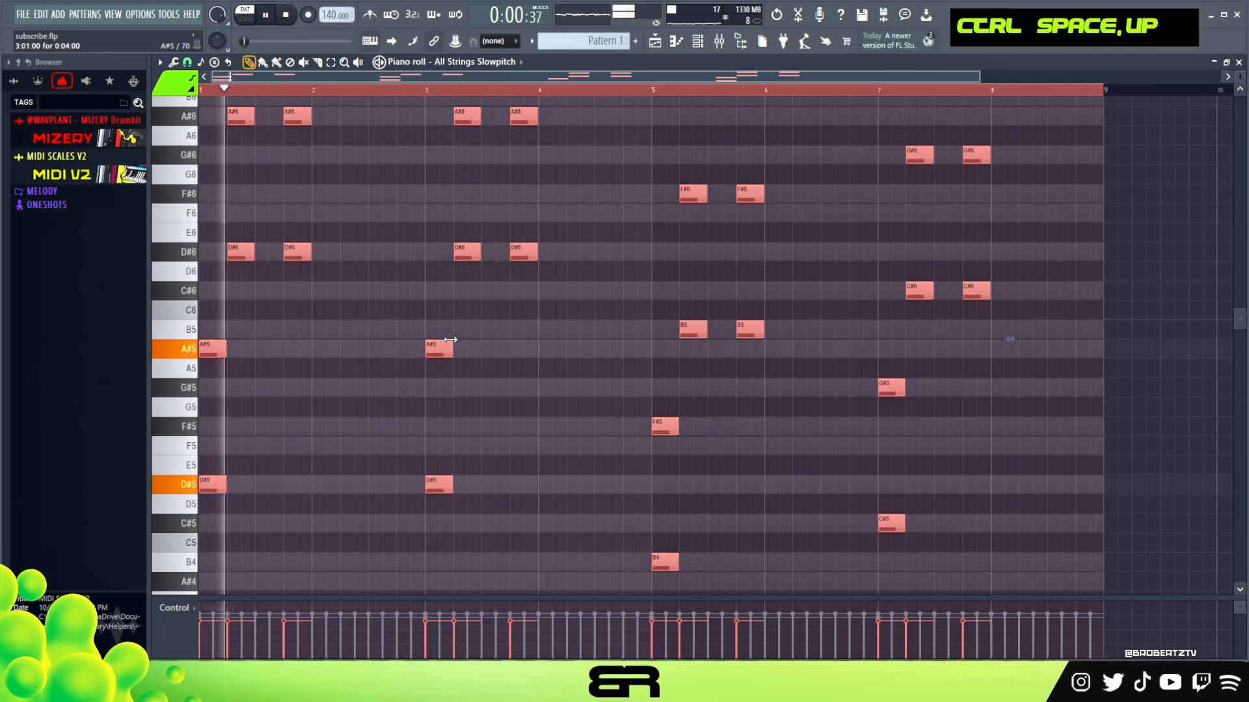
key("space")
key("ctrl+Down")
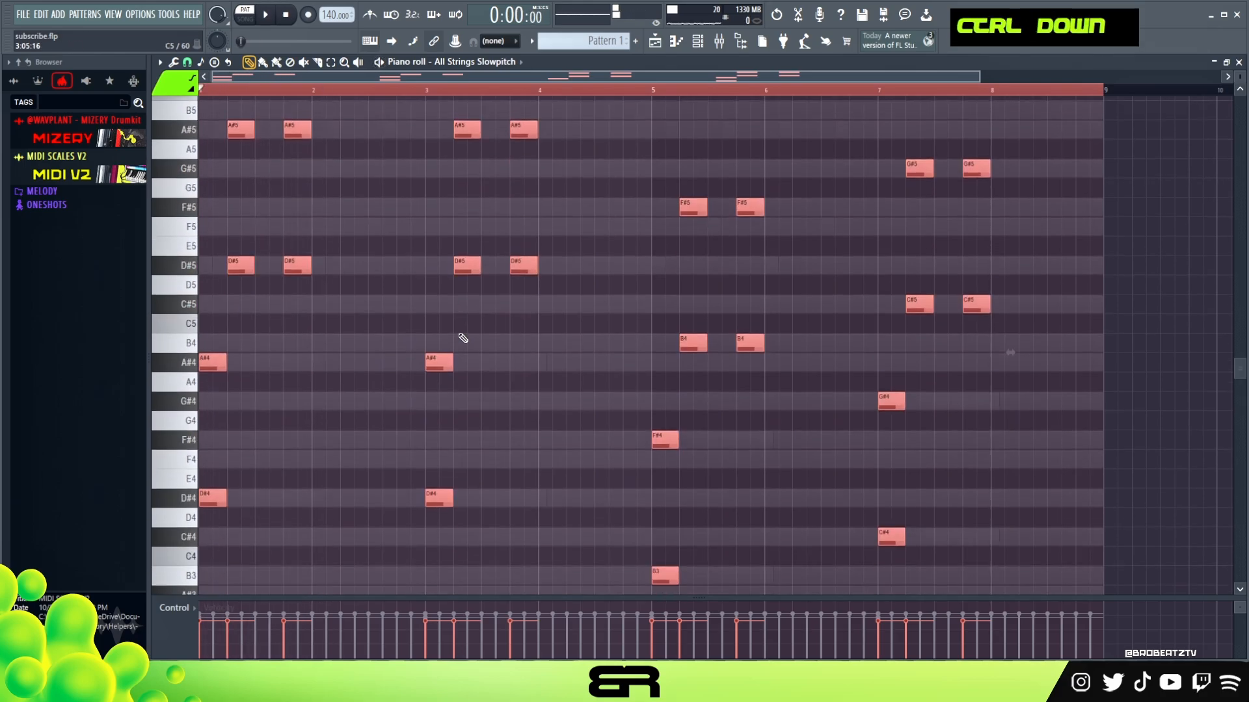
right_click(613, 321)
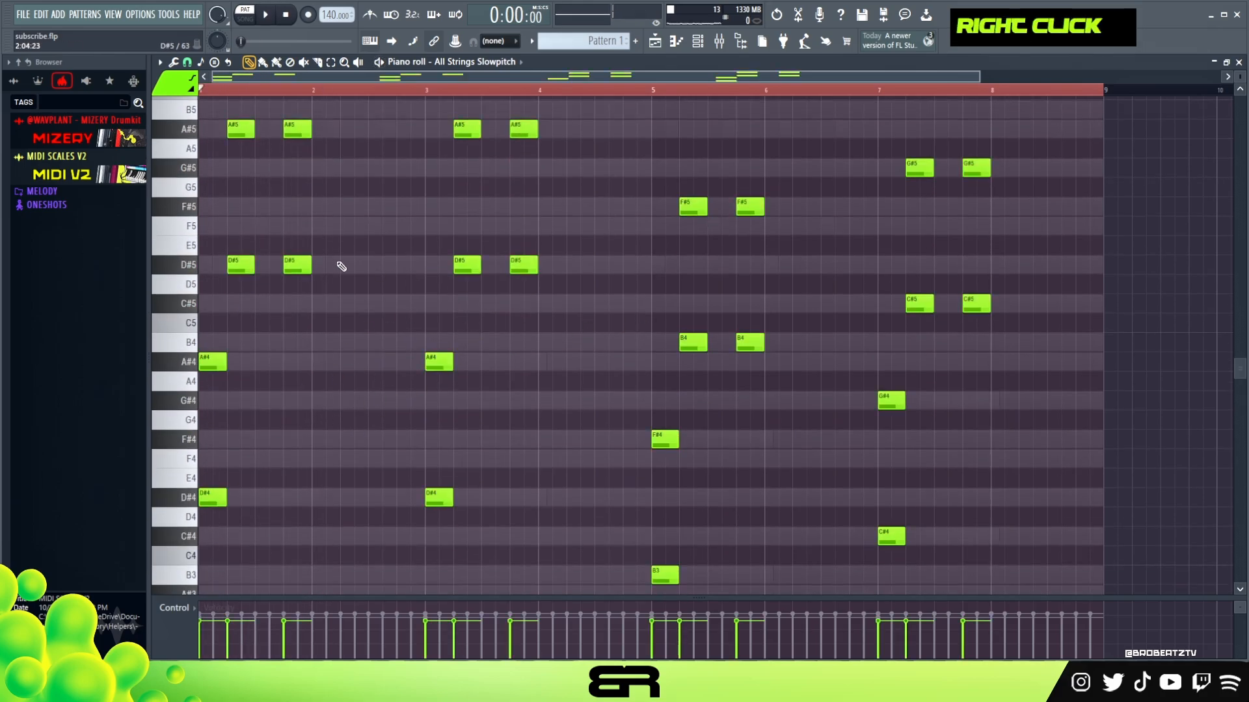
Set the All Strings Slowpitch master filter to High pass 24 and adjust its cutoff while playing the pattern.
left_click(698, 41)
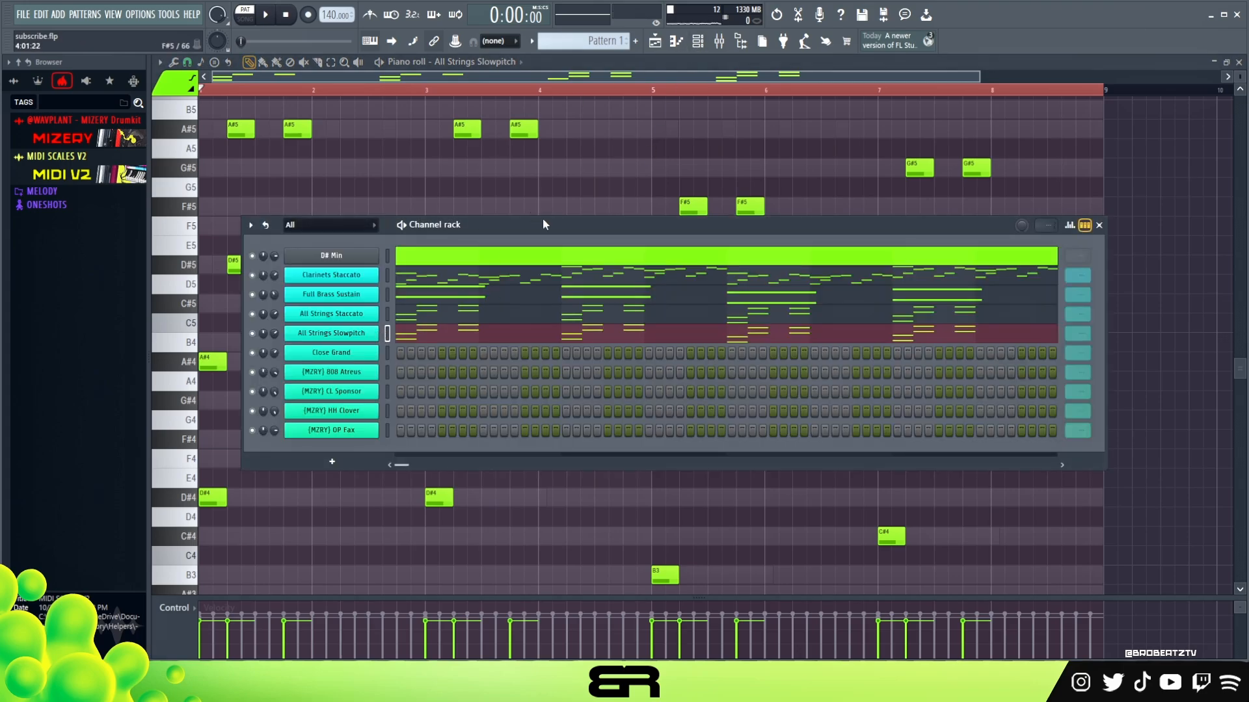
left_click_drag(543, 219, 556, 177)
left_click(349, 293)
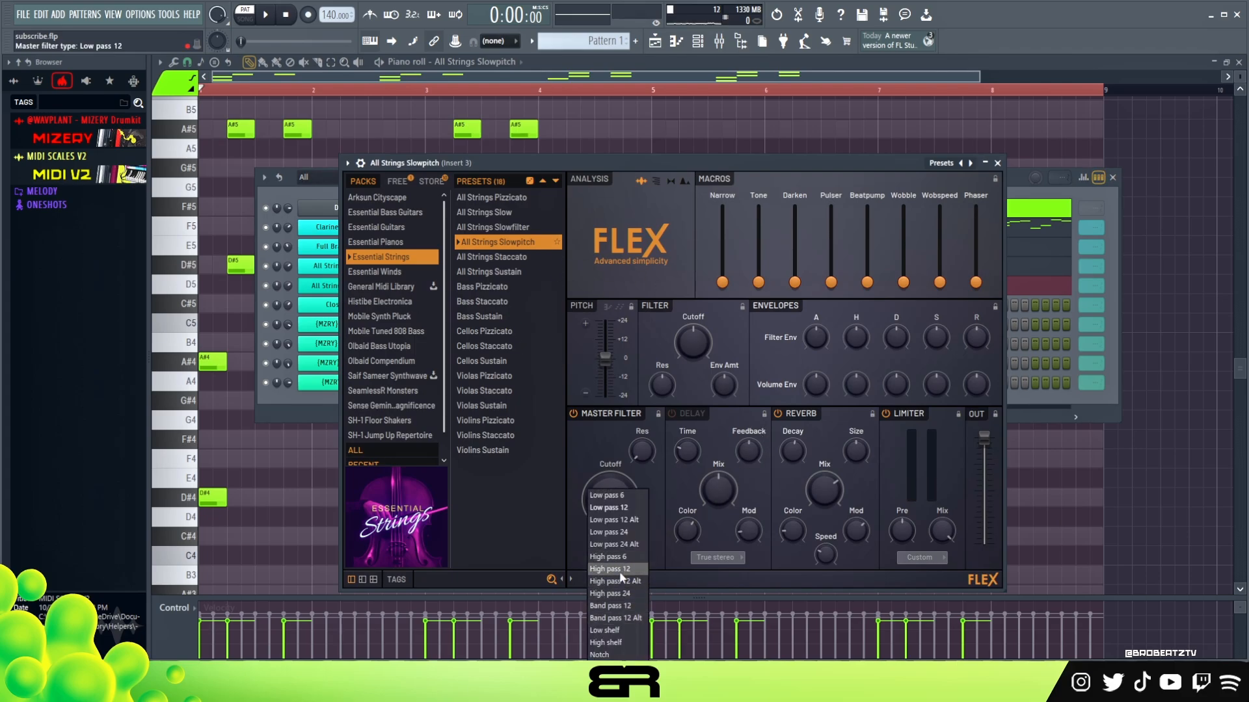
left_click(617, 594)
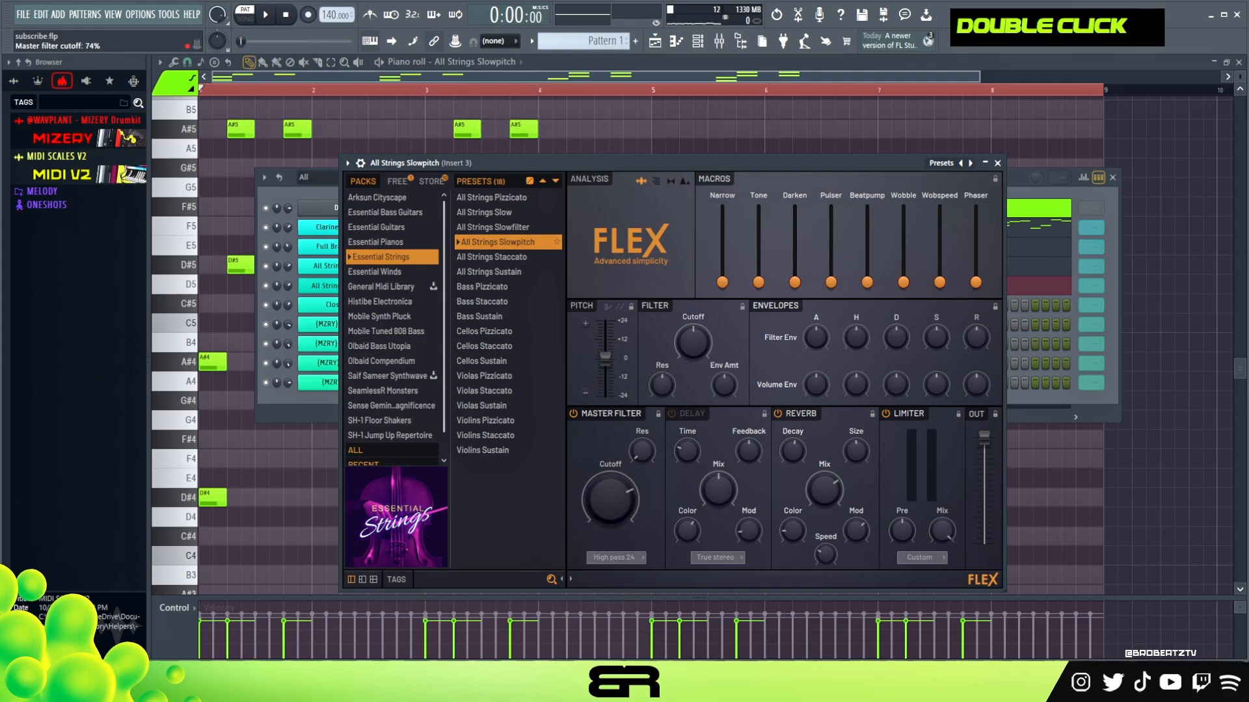
key("space")
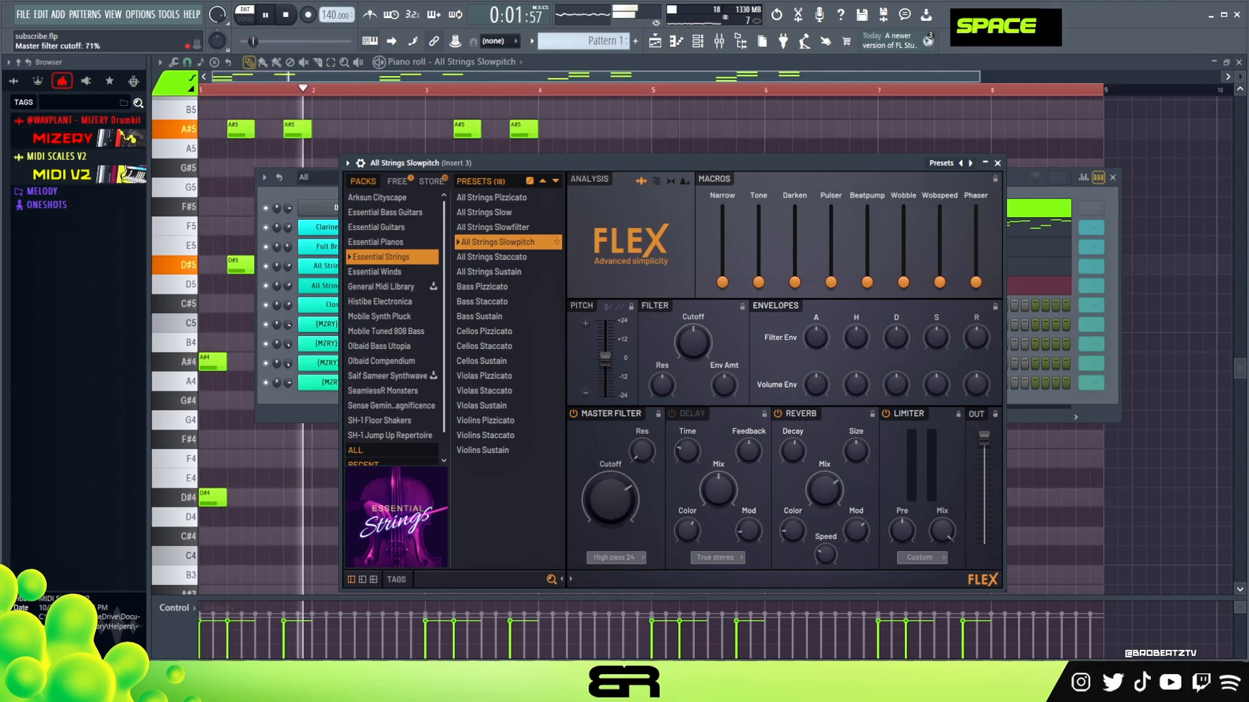
key("space")
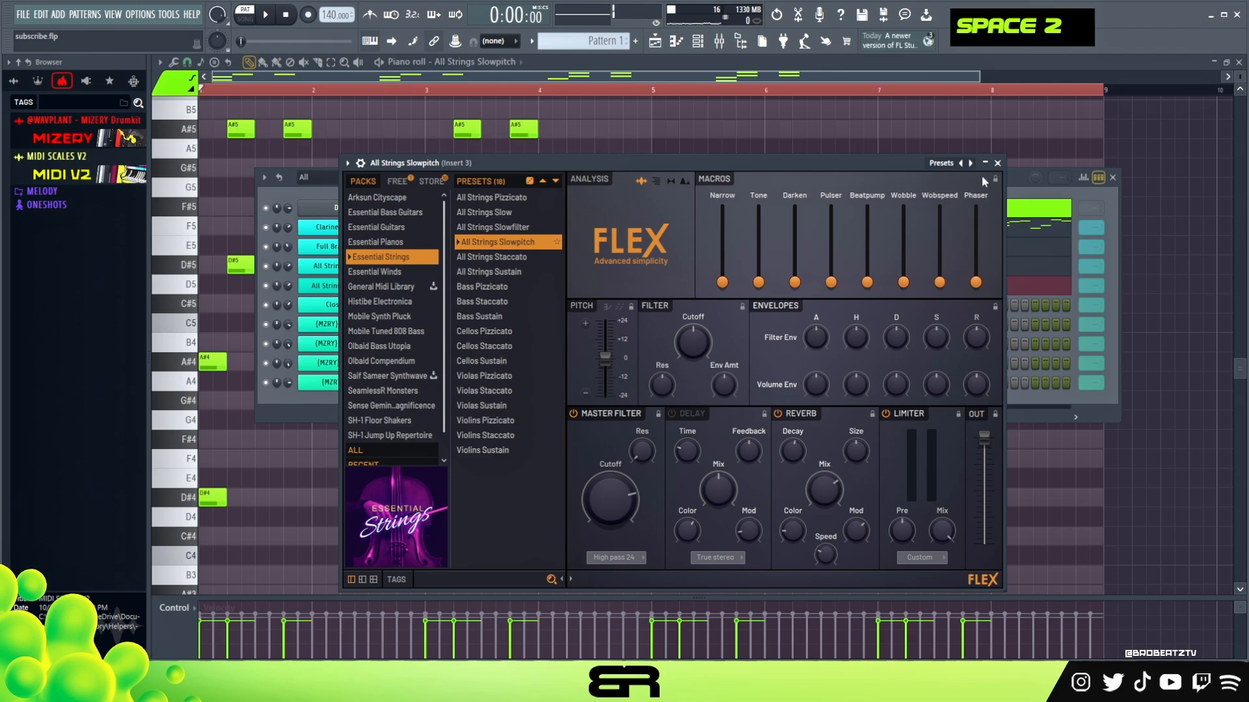
left_click(997, 164)
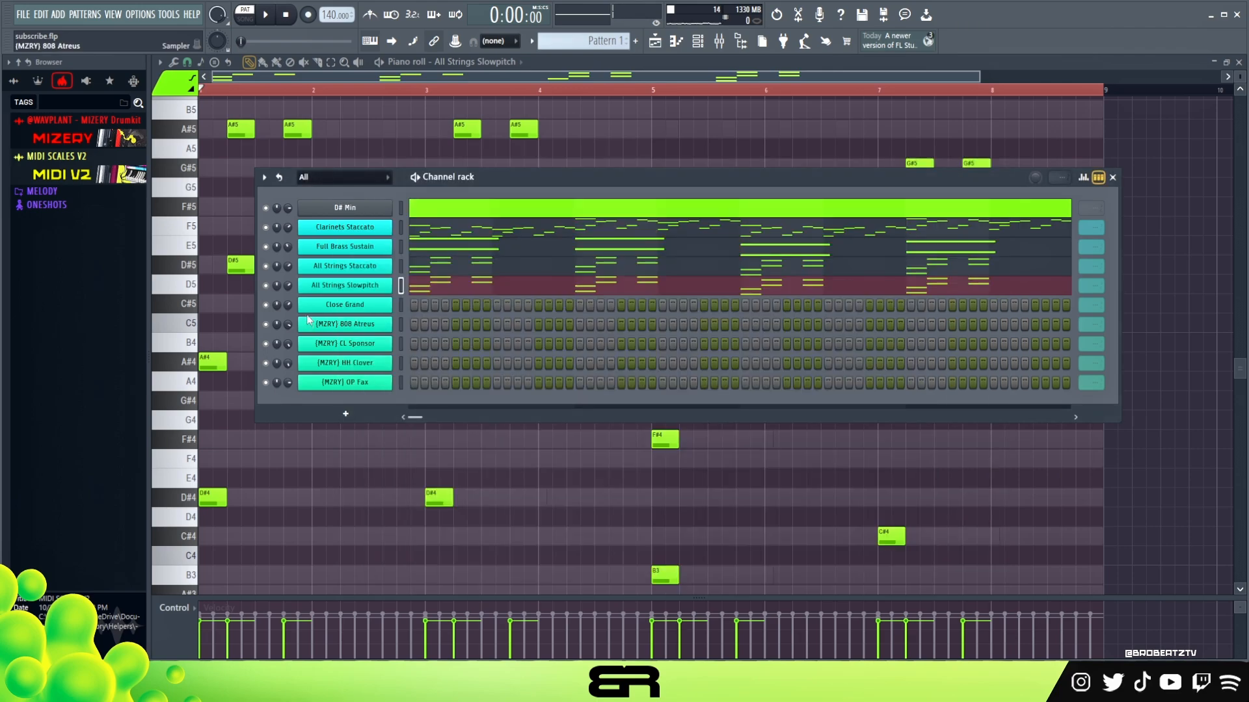
Audition the Close Grand instrument and set its master filter type to High pass 24.
left_click(354, 306)
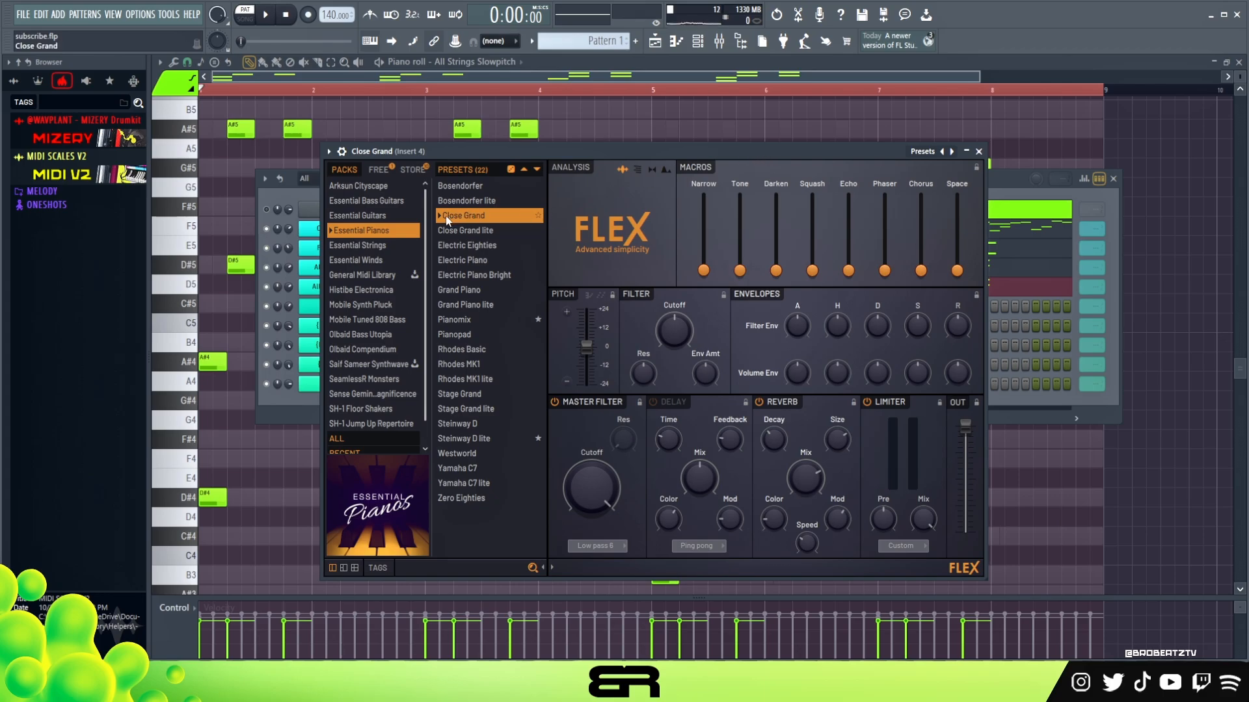
left_click_drag(589, 155, 586, 154)
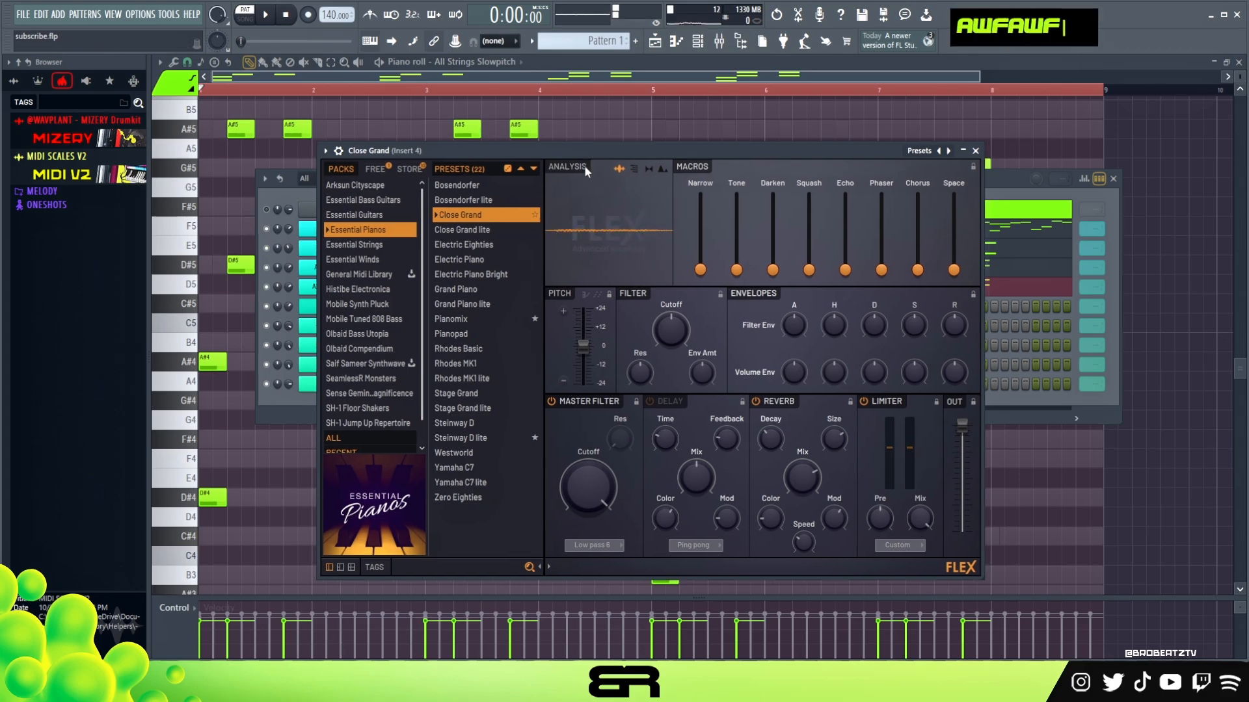
left_click(600, 543)
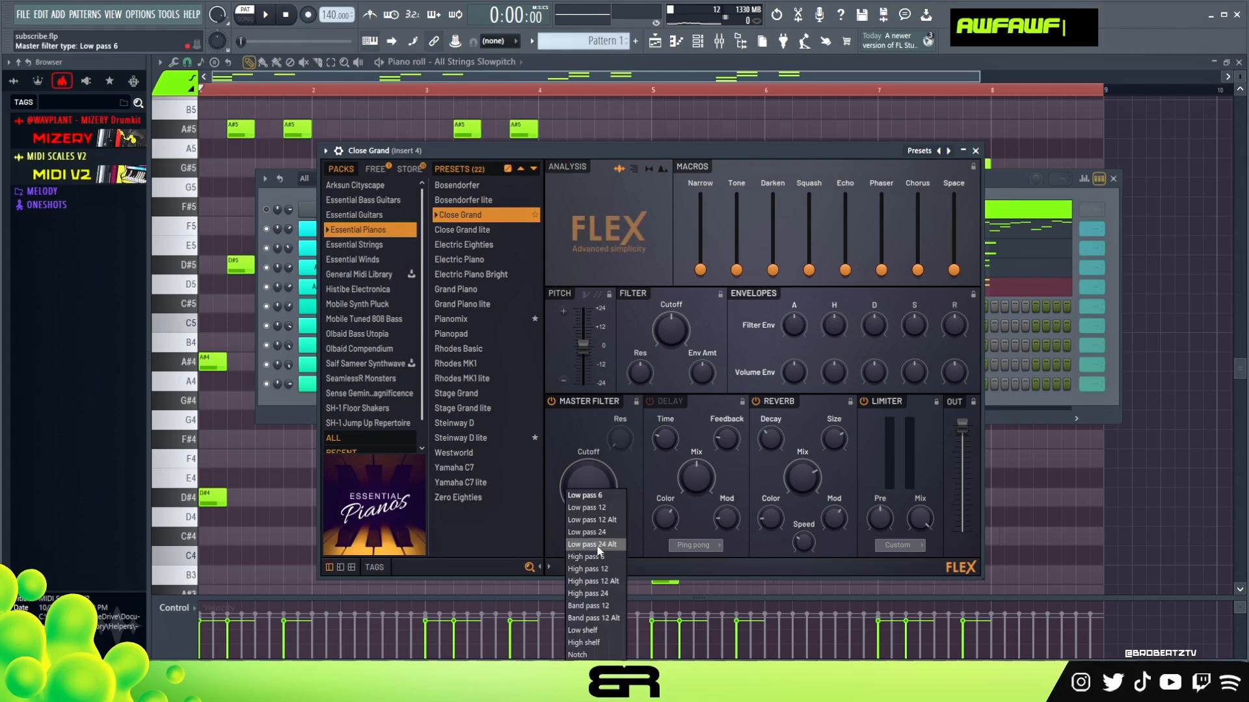
left_click(589, 593)
Set the Close Grand master filter cutoff to about 43% while playing test notes.
key("a")
key("w")
key("f")
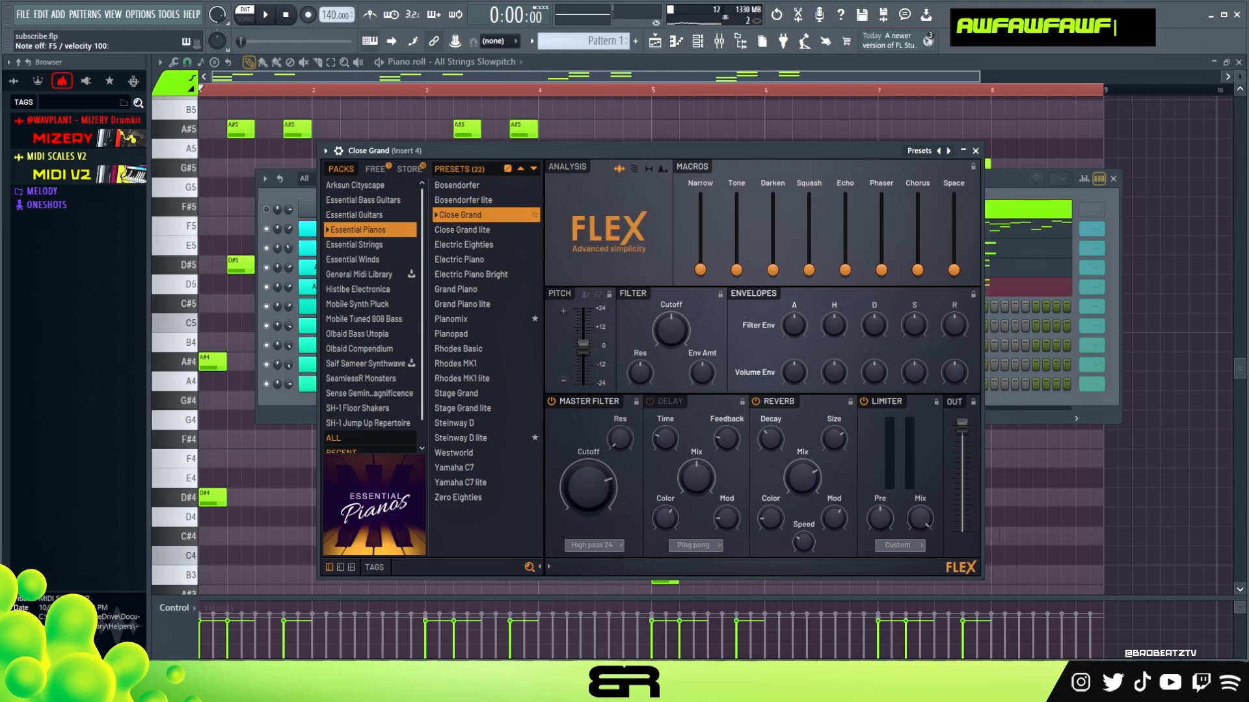
key("f")
key("w")
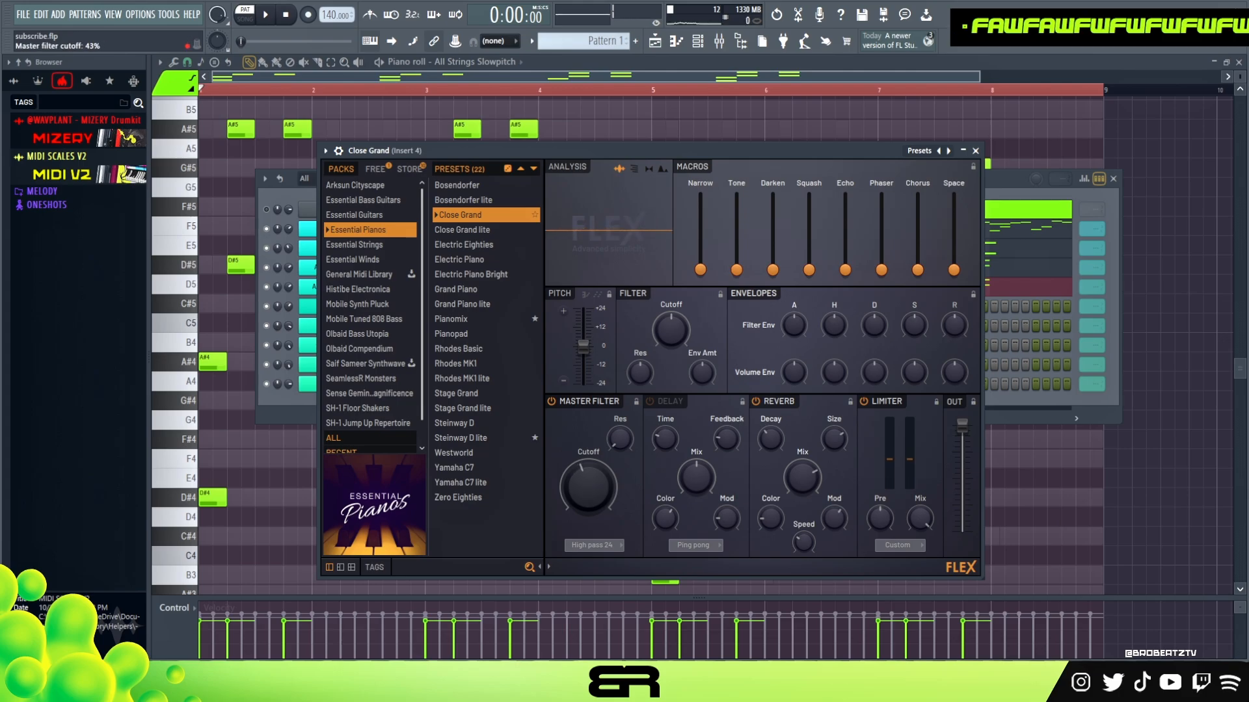
left_click_drag(640, 149, 657, 143)
key("a")
key("w")
key("f")
key("a")
key("w")
key("f")
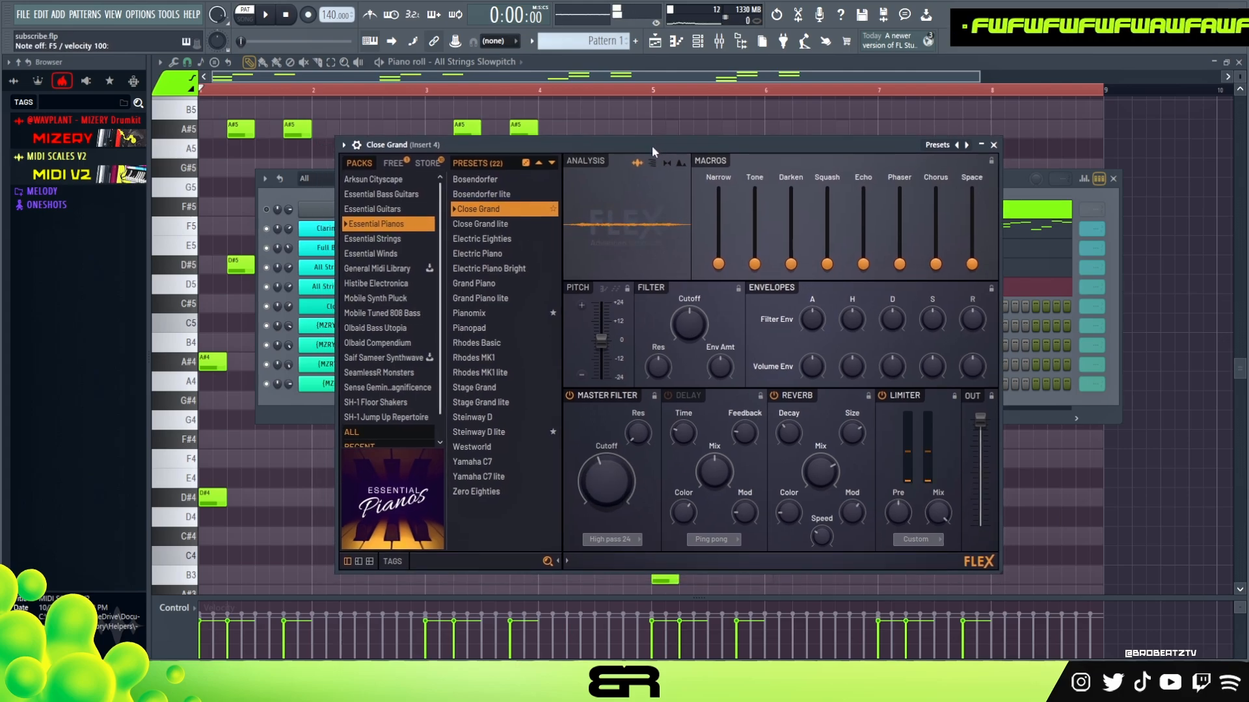
Add quarter-bar D#4, F#4 and A#4 notes at the start of bar 1 in the Close Grand piano roll.
left_click(319, 199)
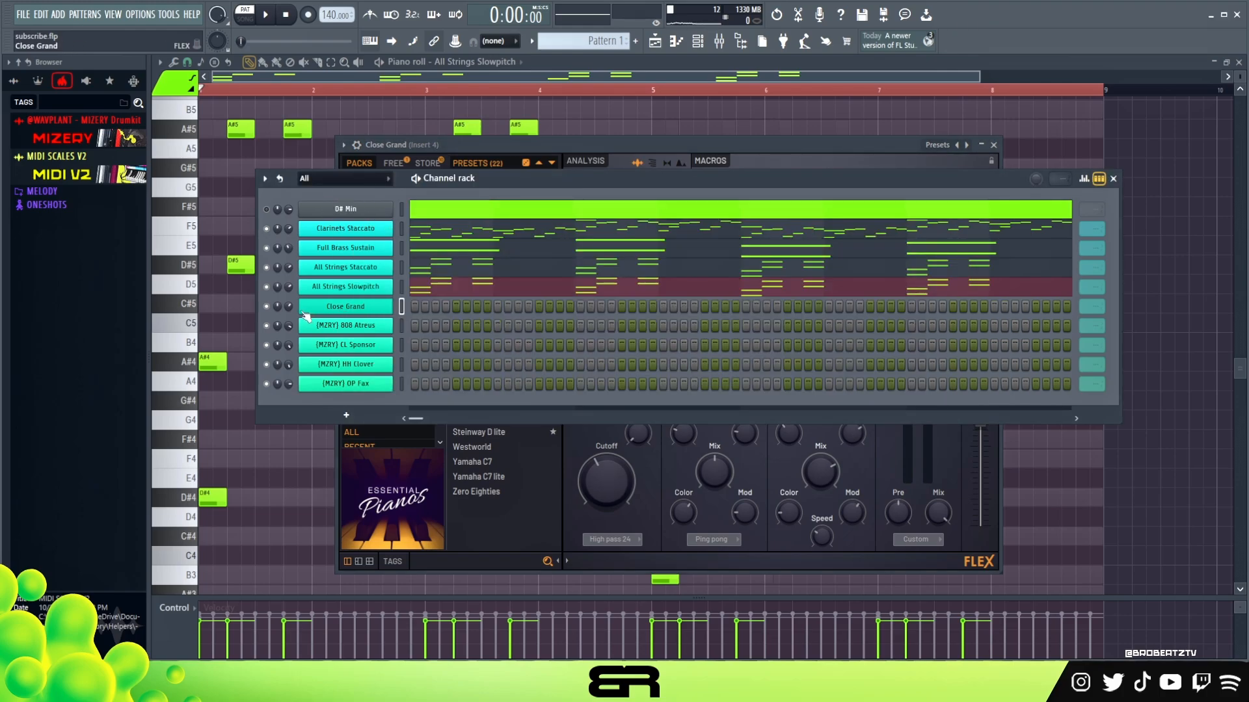
right_click(390, 301)
left_click(417, 305)
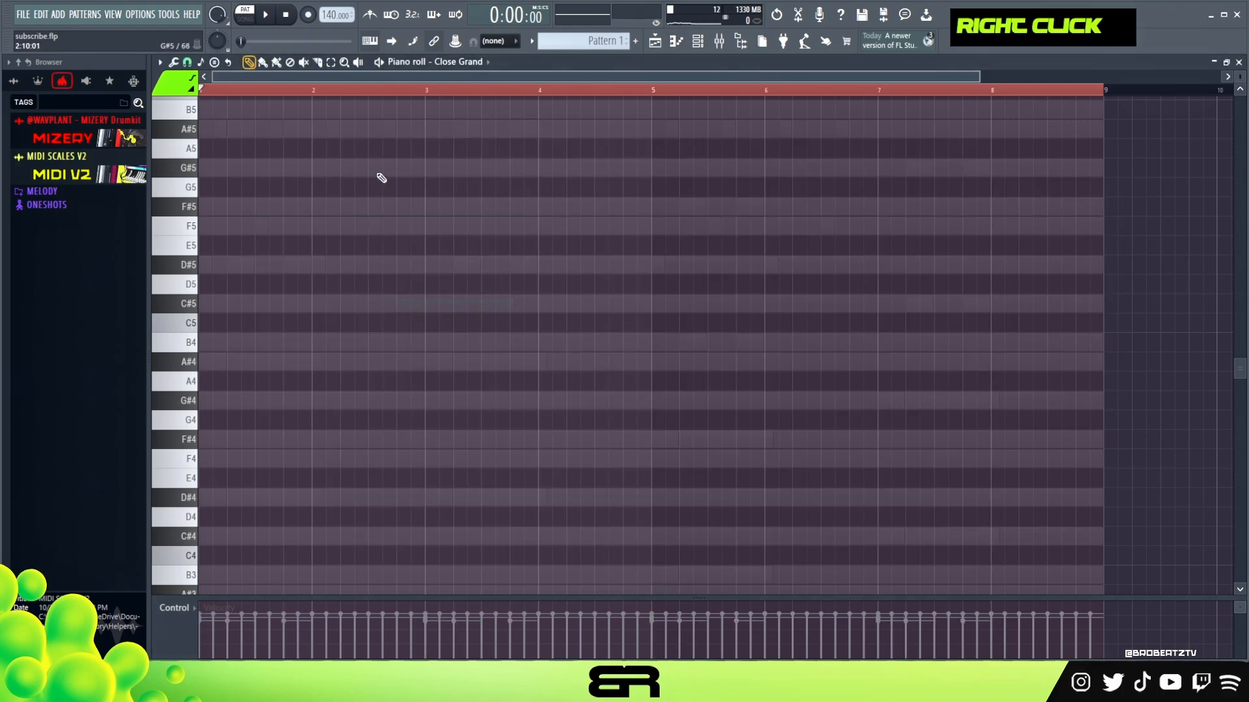
double_click(227, 91)
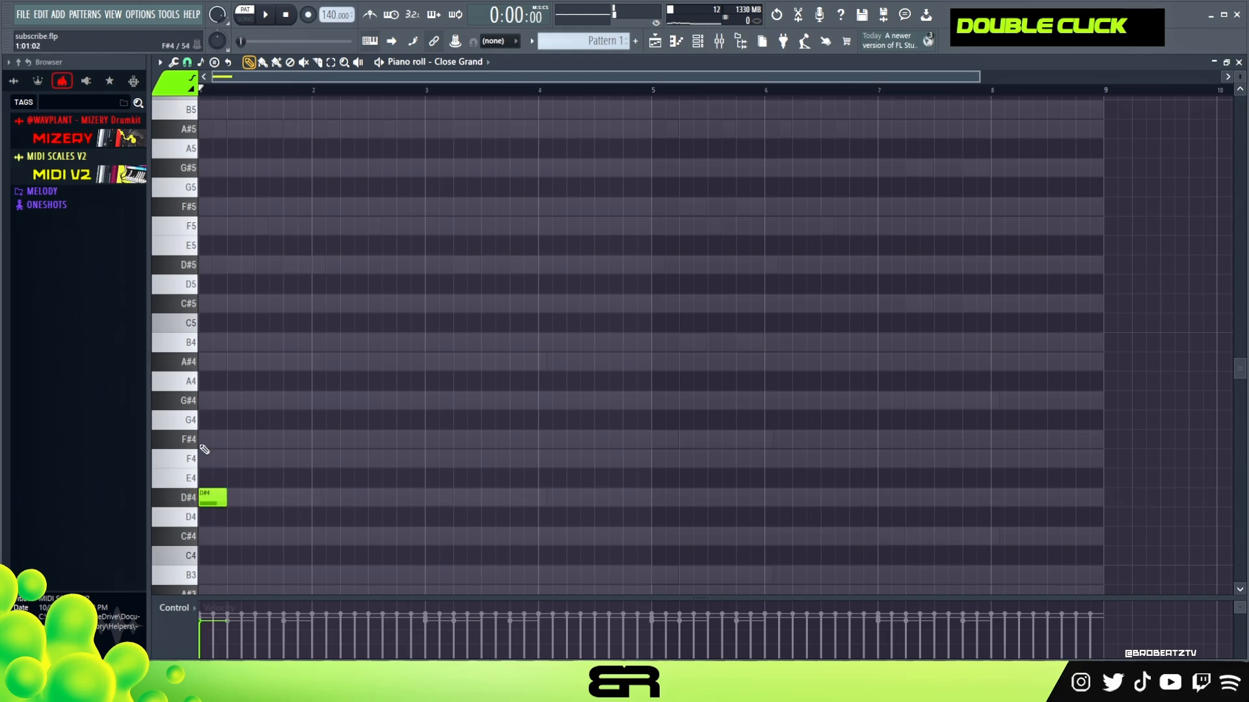
right_click(232, 431, "alt")
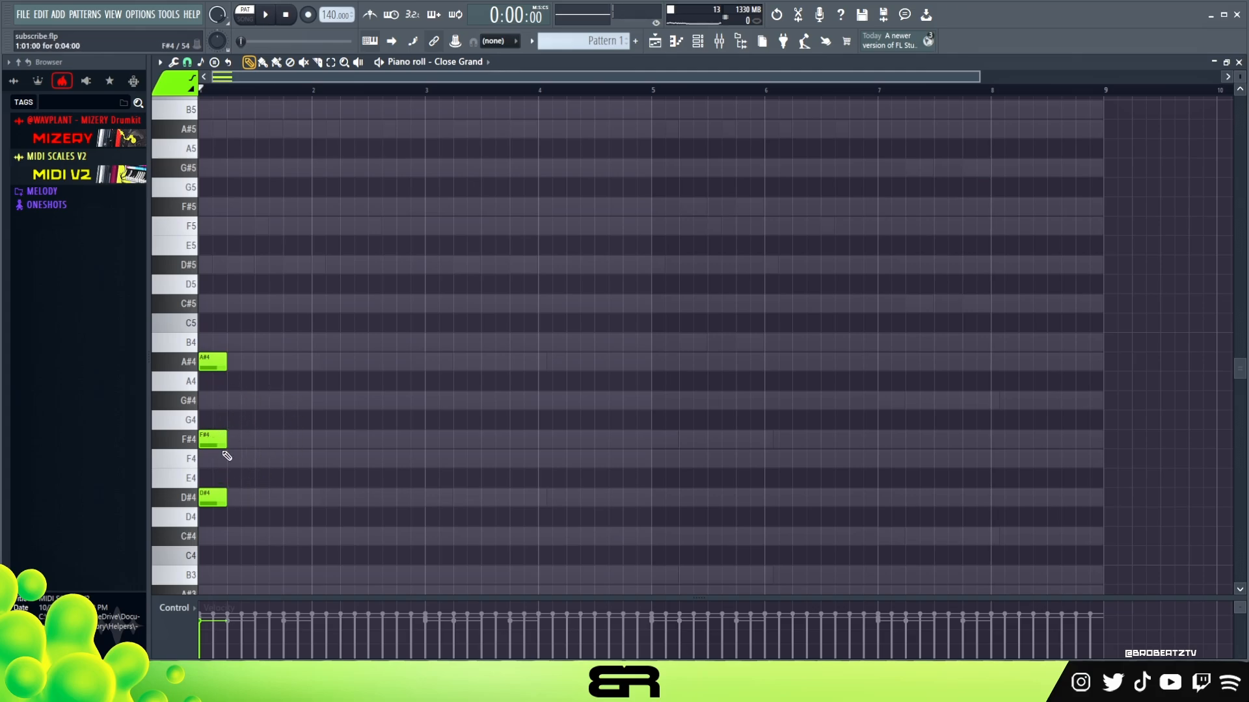
Add an F4 note directly below the F#4 and move both into the second half of bar 1.
left_click_drag(218, 426, 224, 466)
left_click_drag(217, 459, 273, 458)
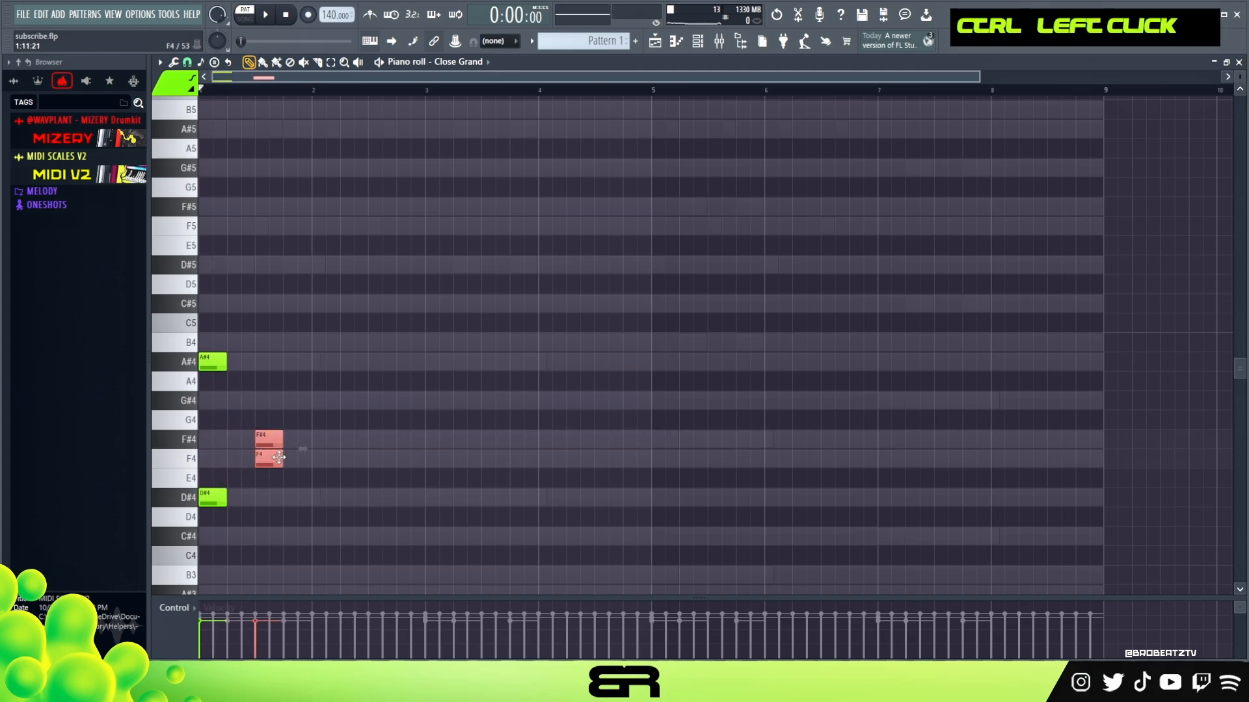
scroll(266, 91, "up", 4)
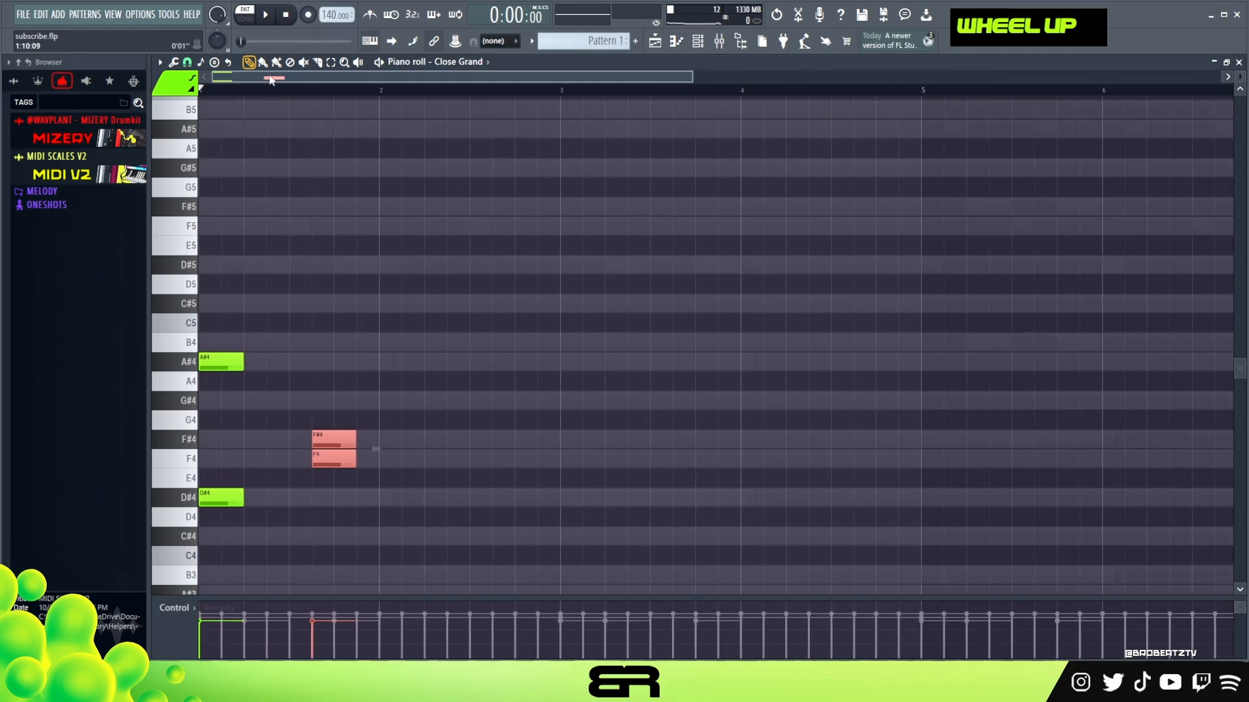
Transpose all the Close Grand notes up two octaves, playing the pattern at each octave.
key("ctrl+a")
key("ctrl+Up")
key("space")
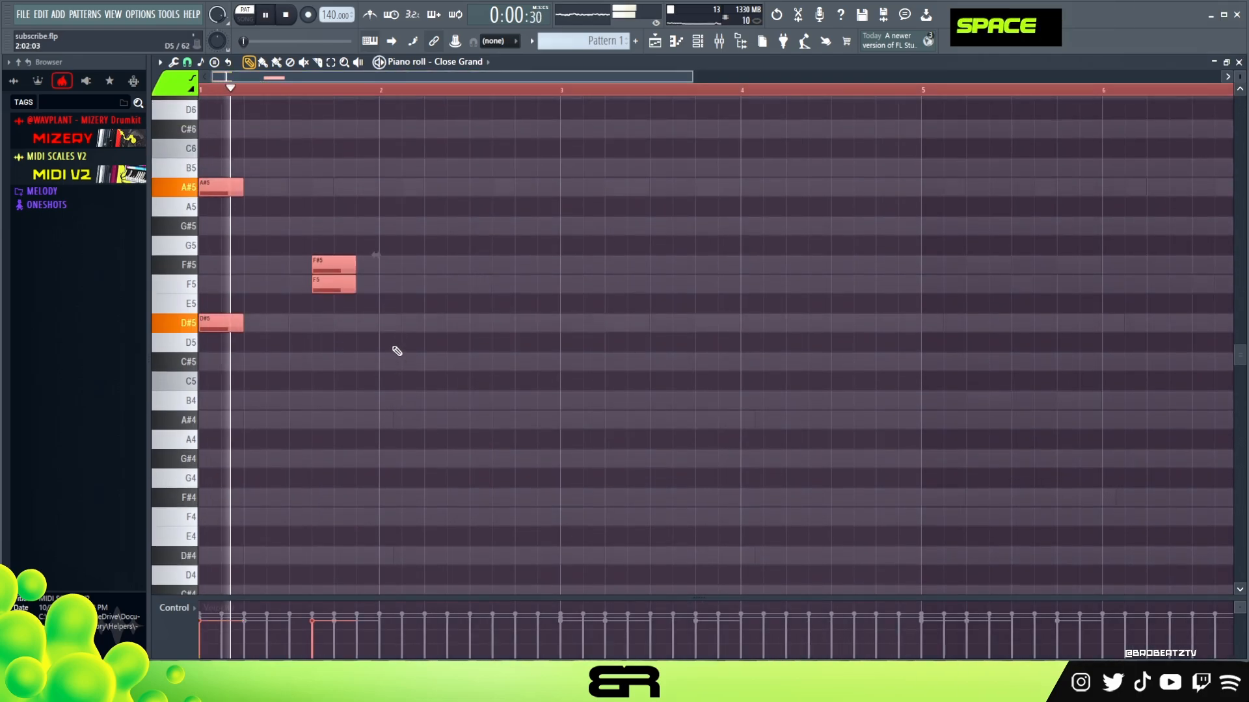
key("ctrl+Up")
key("space")
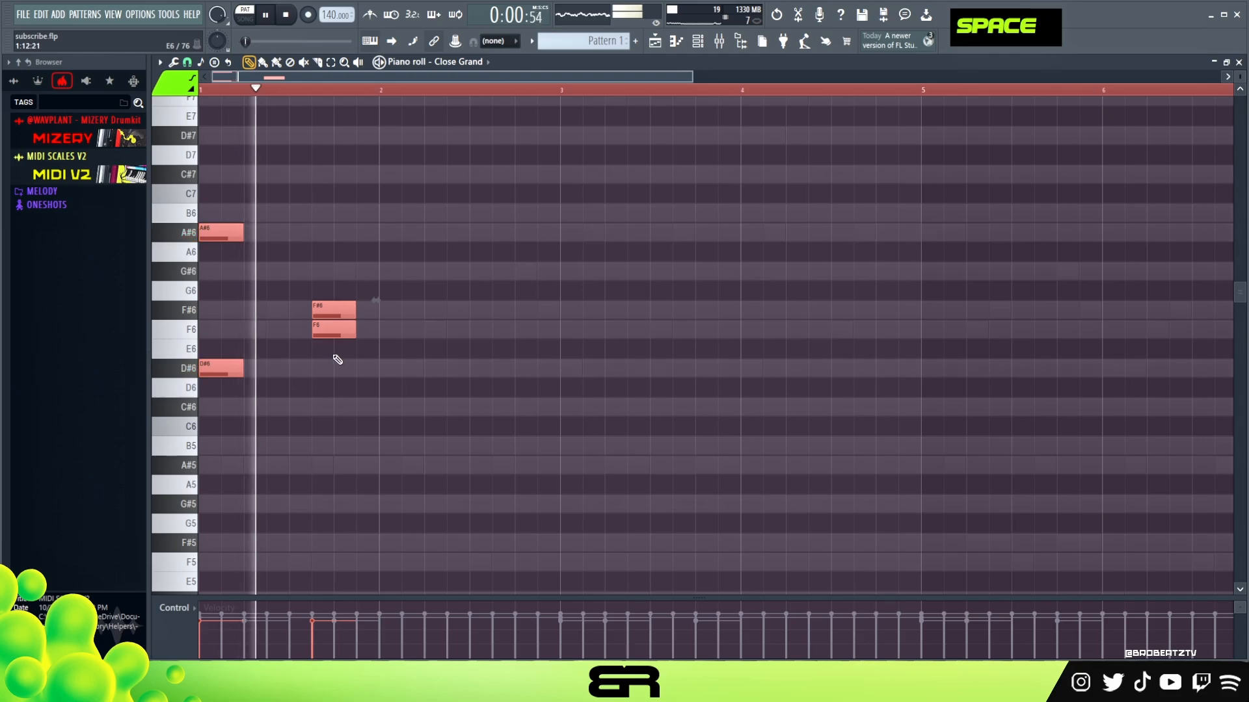
key("space")
right_click(331, 387)
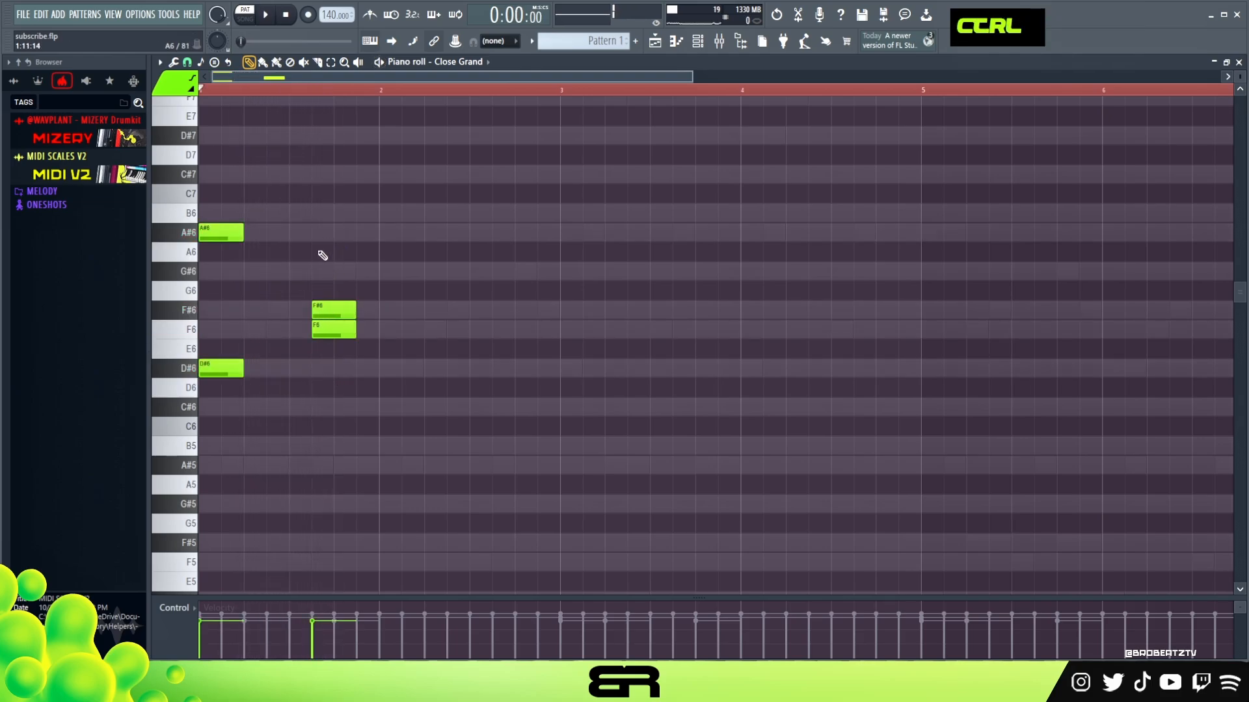
Move the F6 and F#6 notes to the middle of bar 2 and build a staggered F6, F#6, F6, G#6, F6 run.
left_click_drag(336, 285, 339, 354, "ctrl")
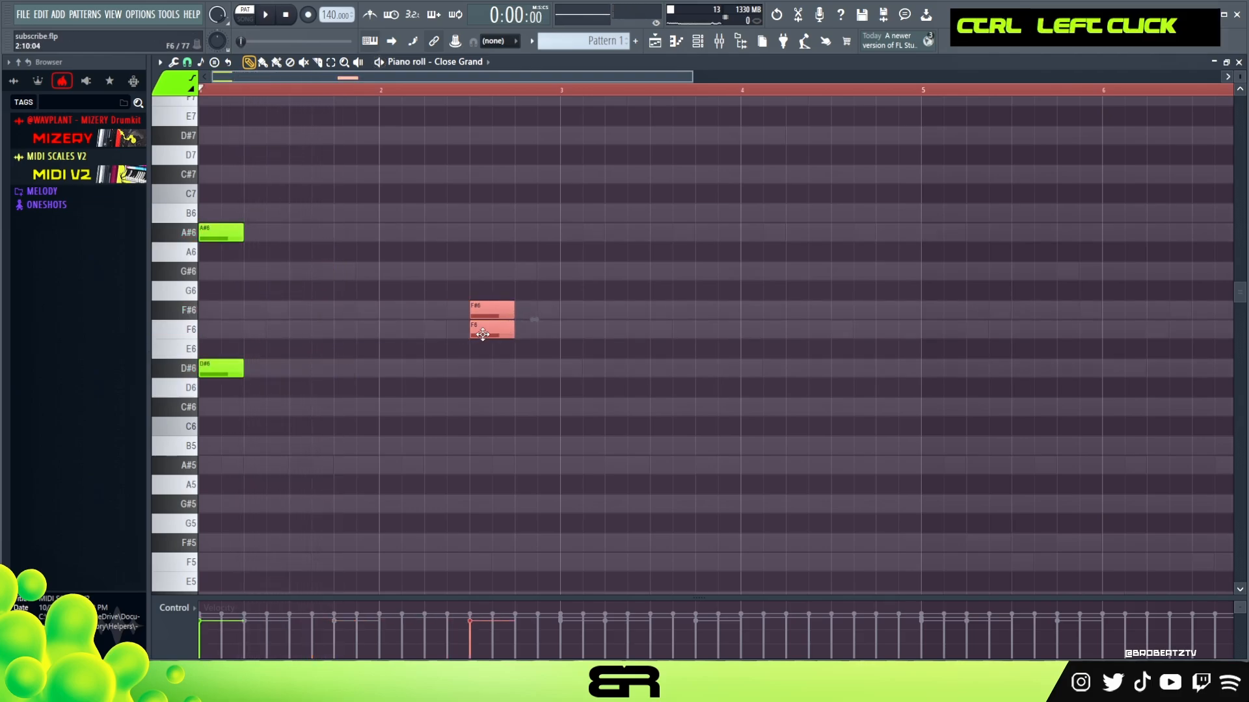
right_click(488, 349)
left_click_drag(504, 334, 474, 334, "alt")
left_click(480, 309, "ctrl")
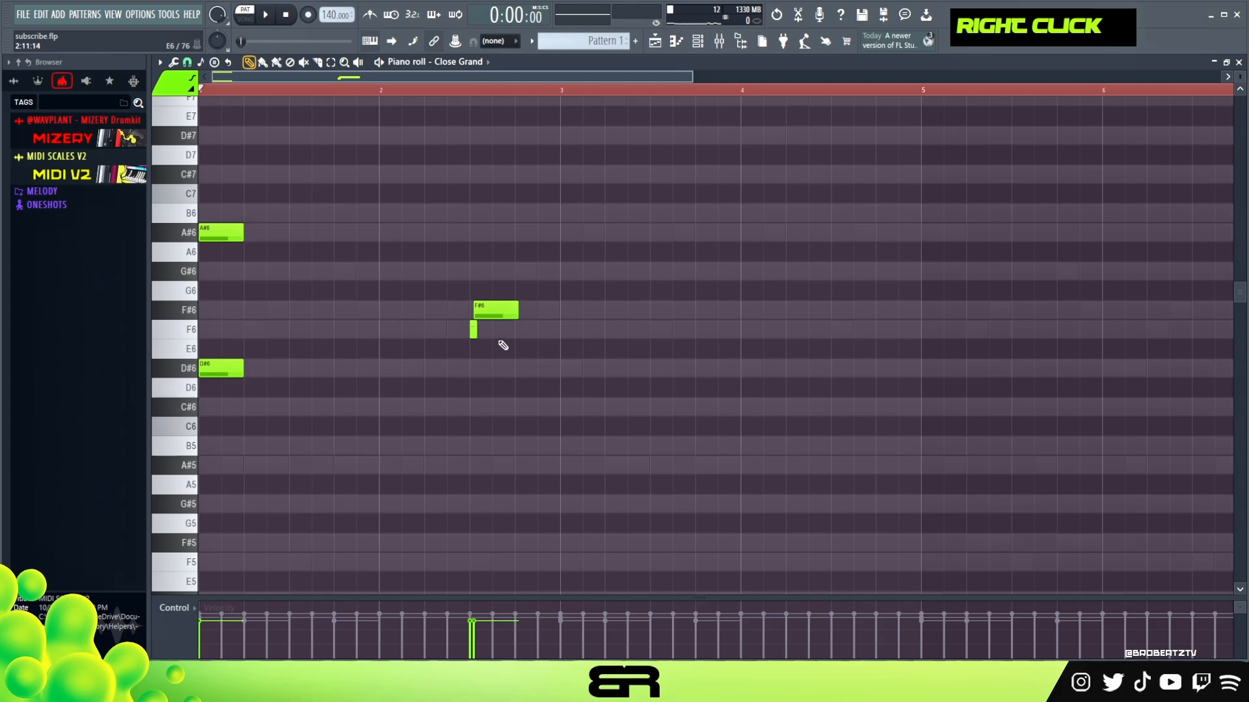
left_click(498, 329, "alt")
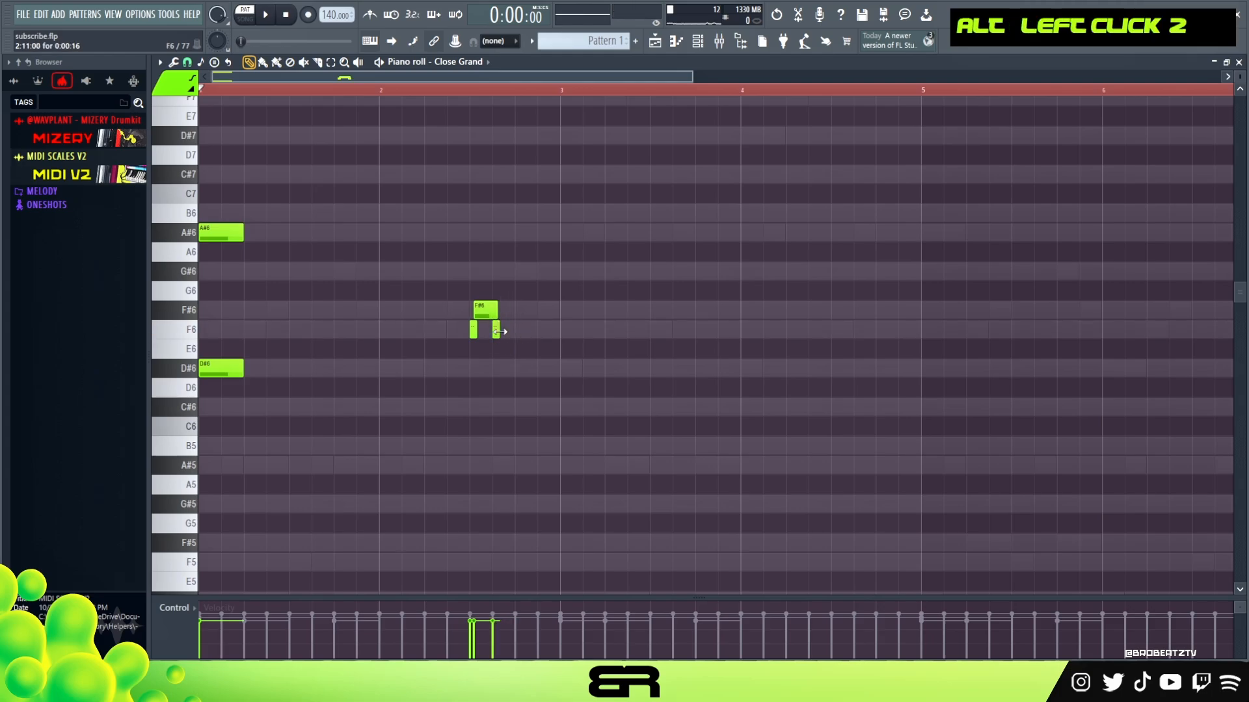
double_click(540, 329)
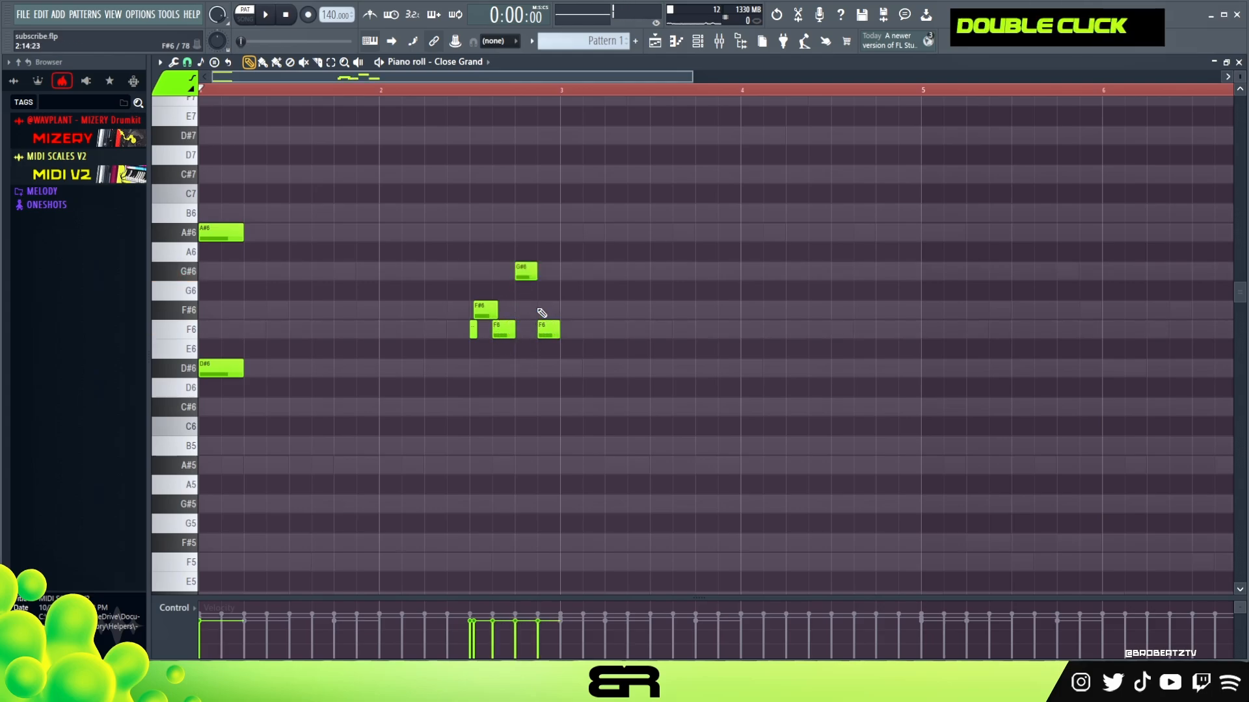
Raise the run's last note to F#6, shorten it and the G#6 to brief notes, and play the pattern.
left_click_drag(305, 221, 230, 368)
right_click(243, 367)
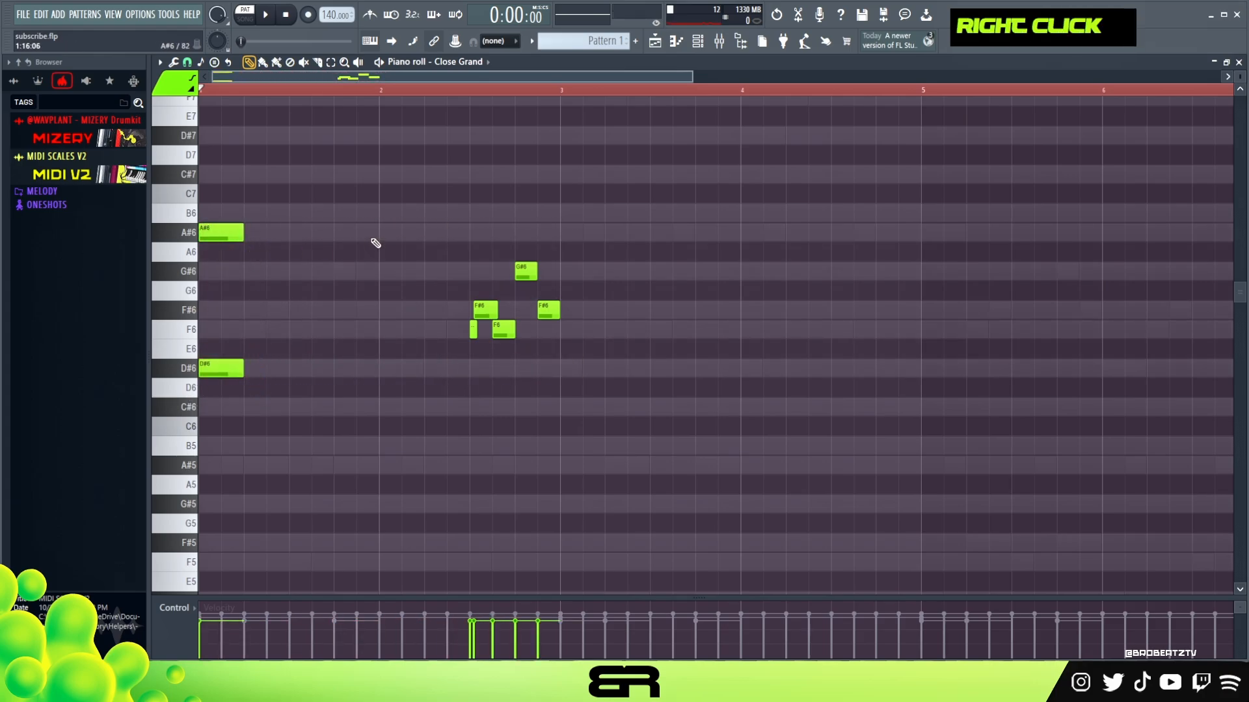
left_click_drag(507, 244, 544, 311)
key("space")
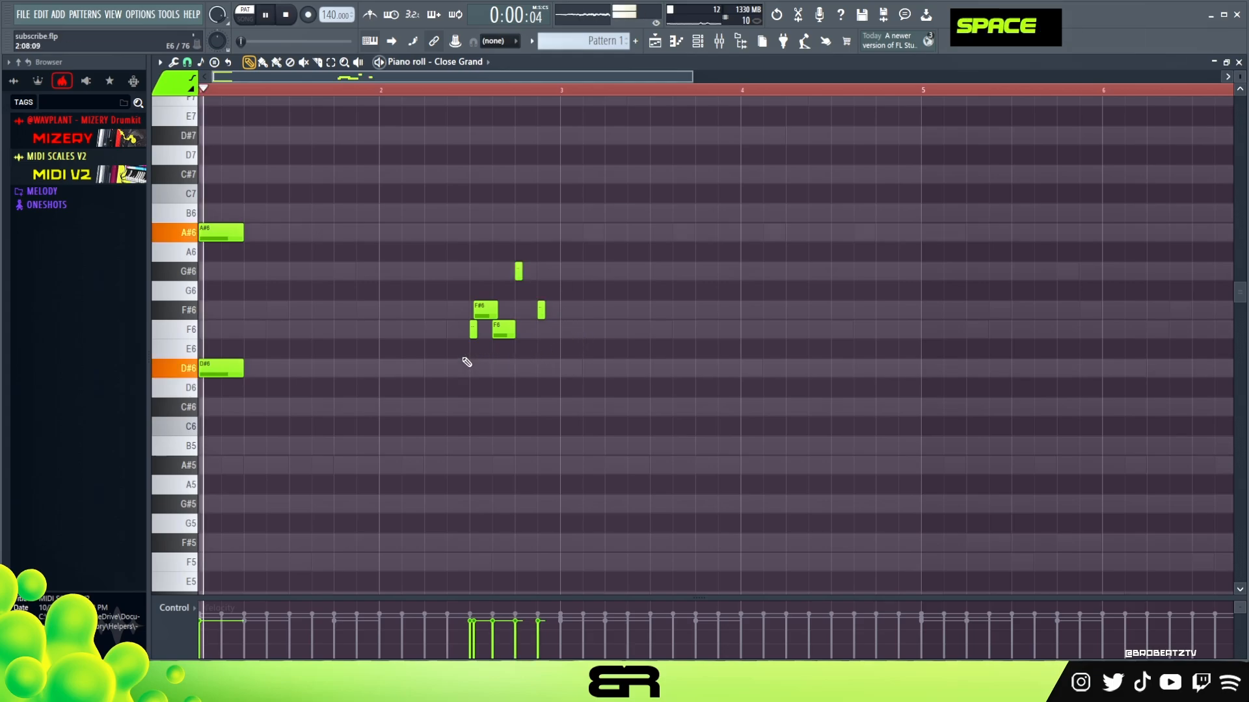
scroll(617, 398, "up", 1)
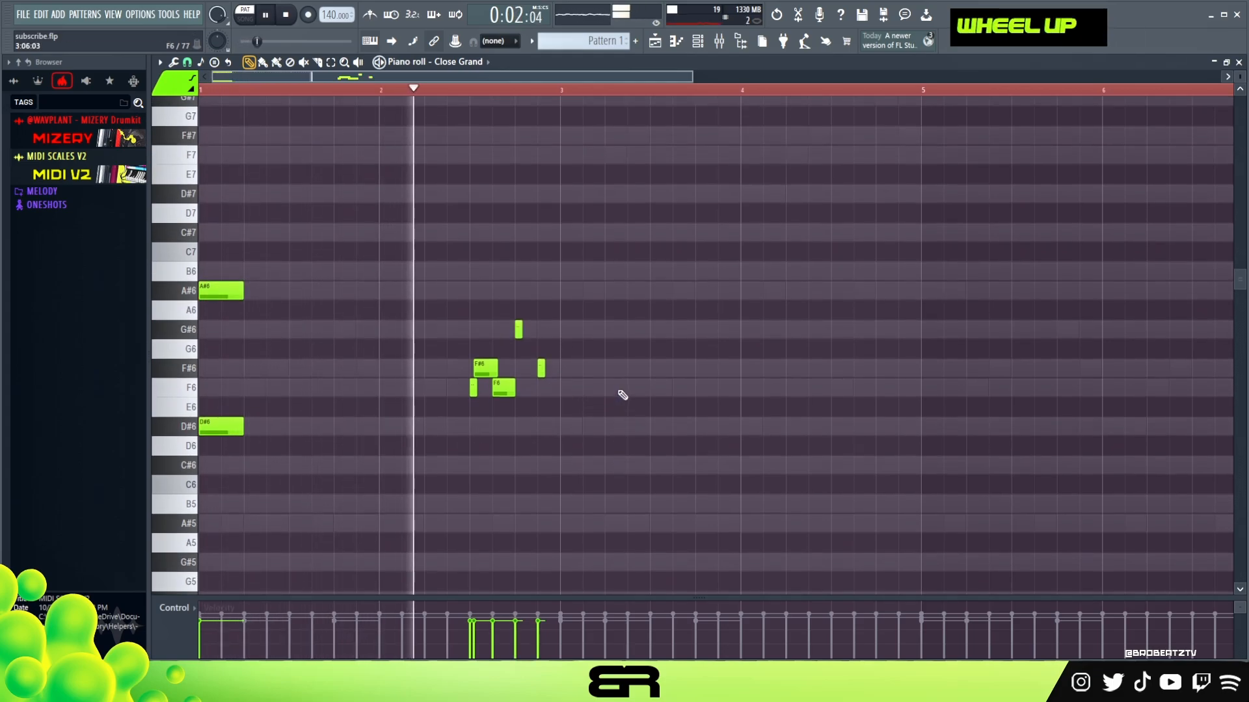
key("space")
key("space")
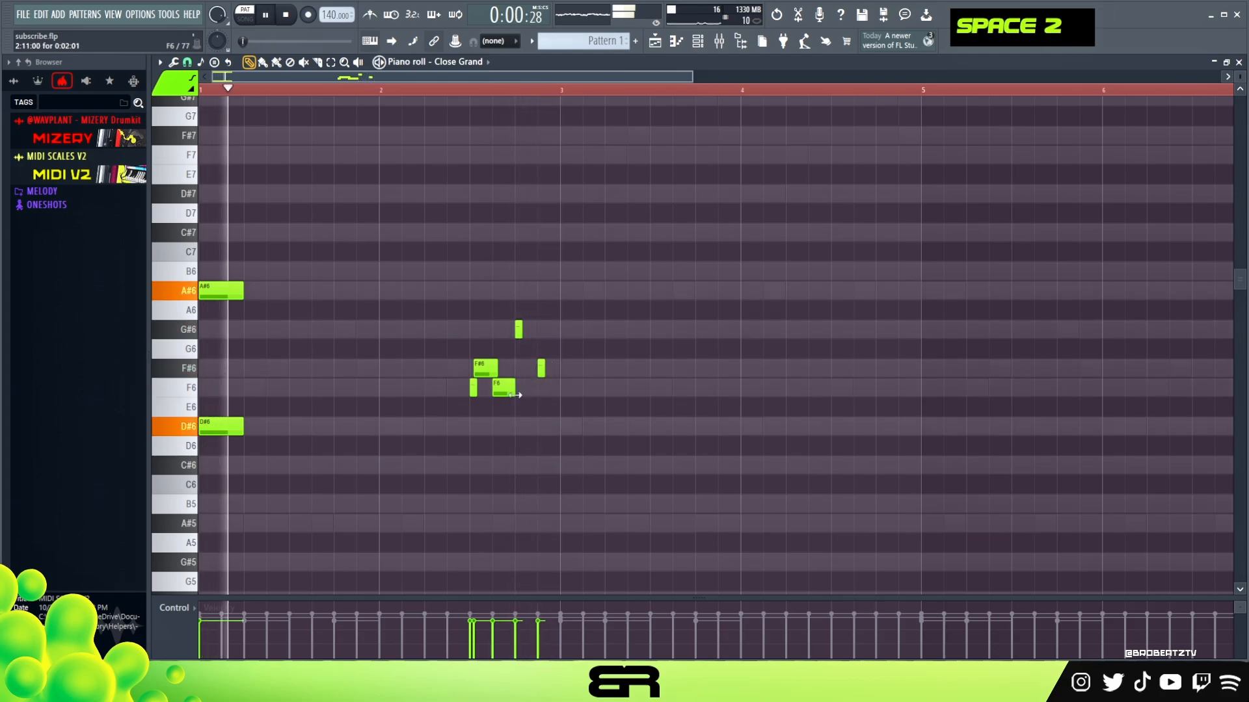
Raise the Close Grand note velocities to near maximum, keeping the run's first short F6 at about 77%.
key("ctrl+a")
scroll(539, 373, "up", 7)
right_click(539, 436)
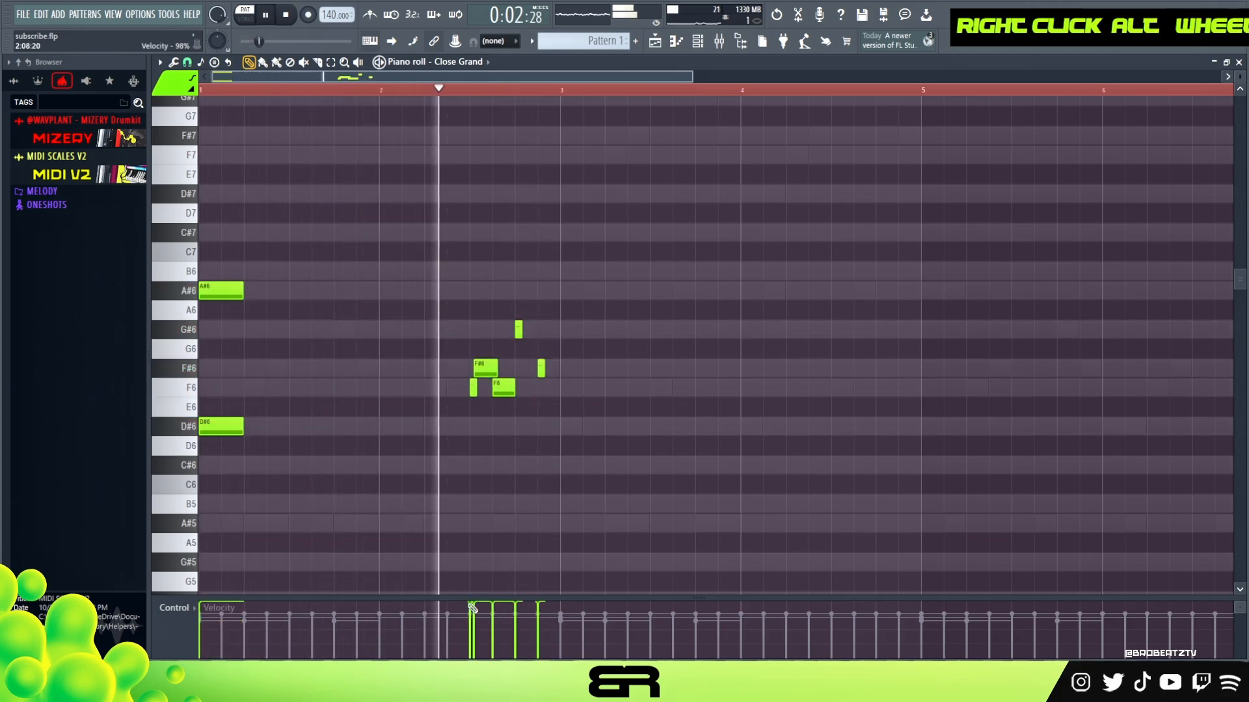
key("space")
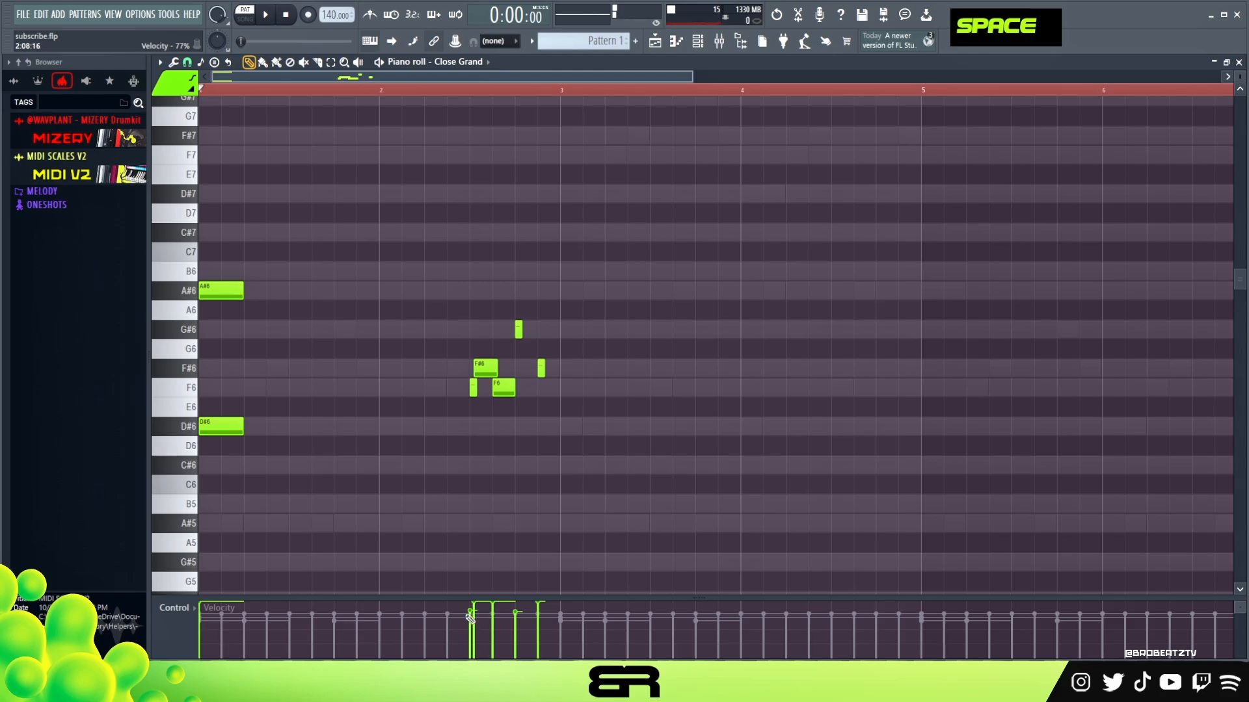
Add a C#7 at the end of bar 2 and a longer D#7 at bar 3, and delete the bar 1 notes.
left_click_drag(227, 297, 310, 238)
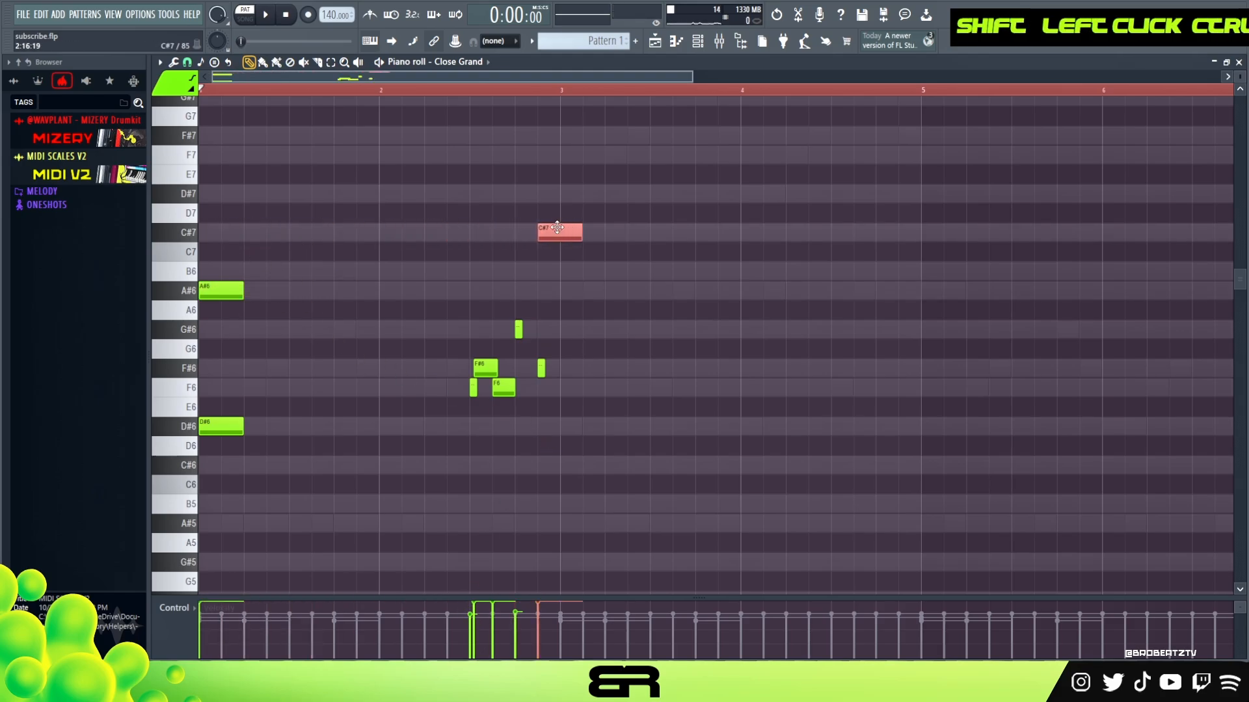
left_click_drag(580, 228, 566, 238)
scroll(577, 201, "up", 3)
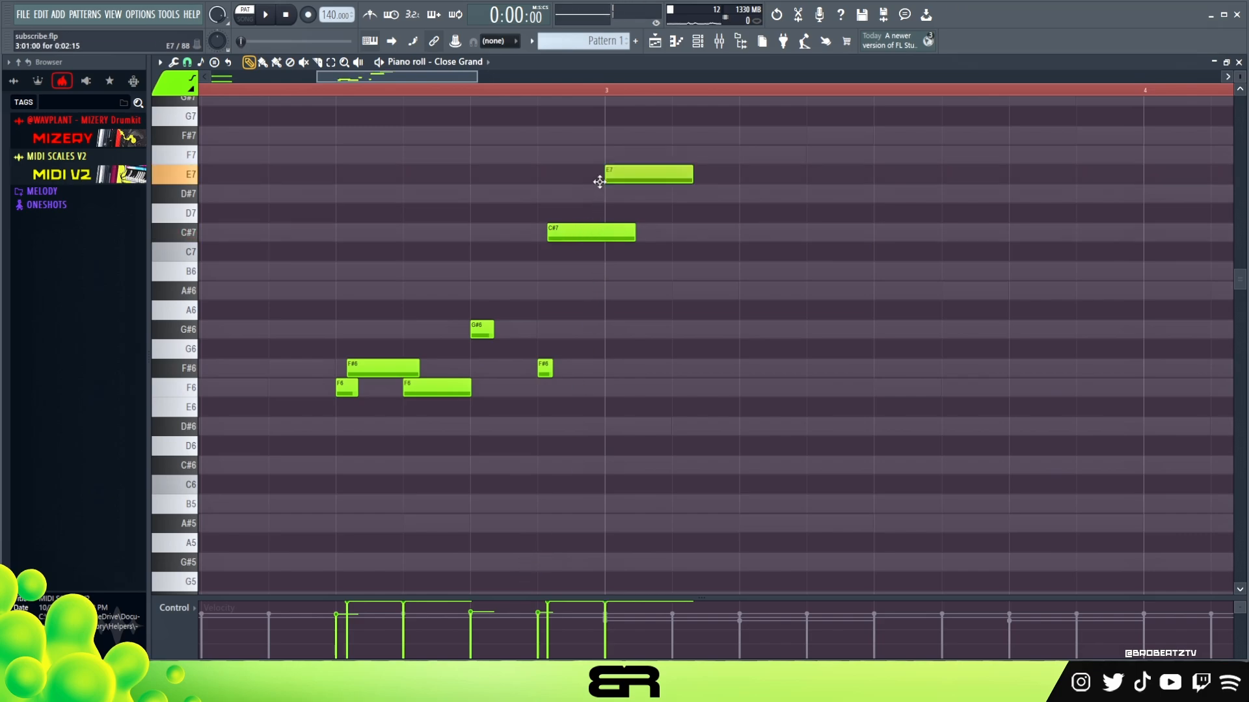
right_click(644, 175)
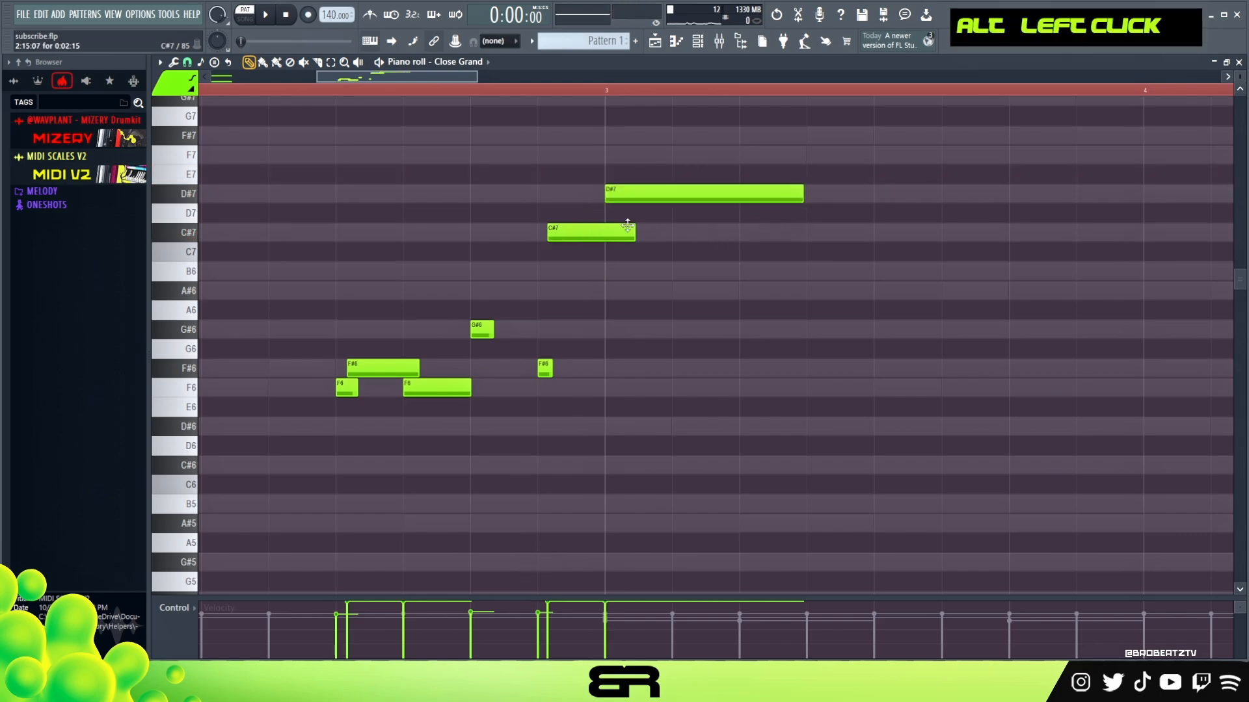
scroll(400, 98, "down", 3)
scroll(318, 82, "down", 2)
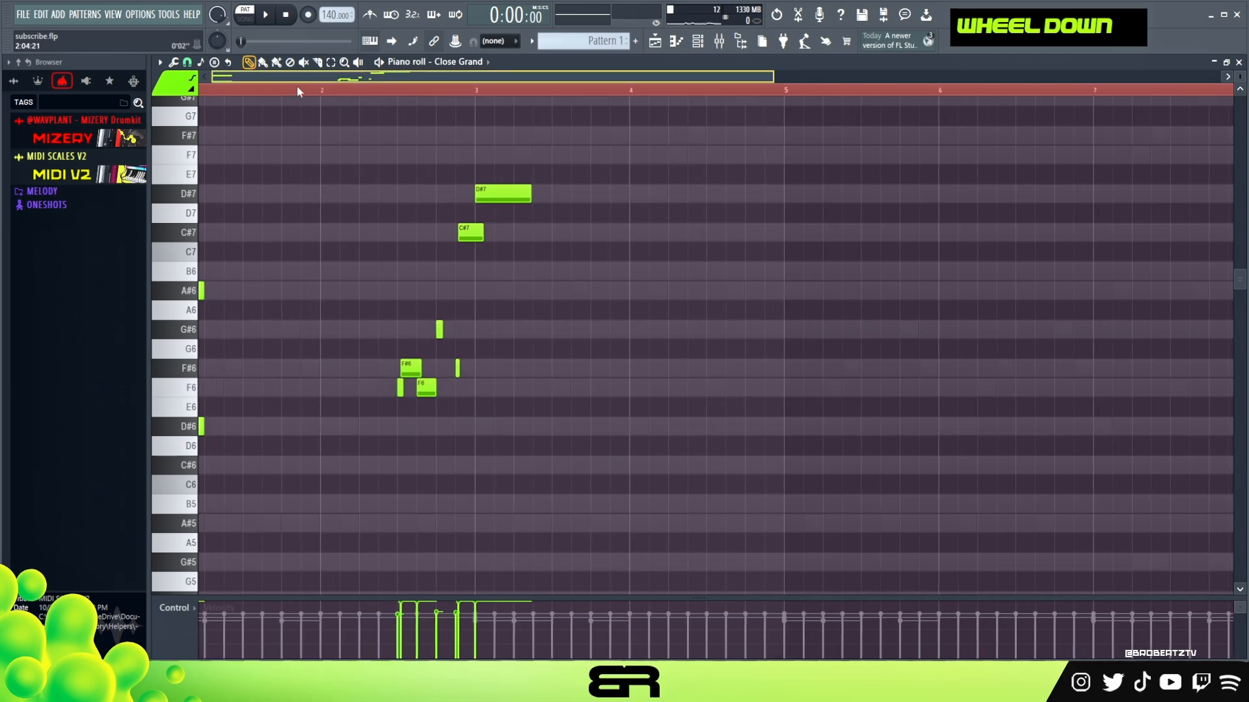
key("space")
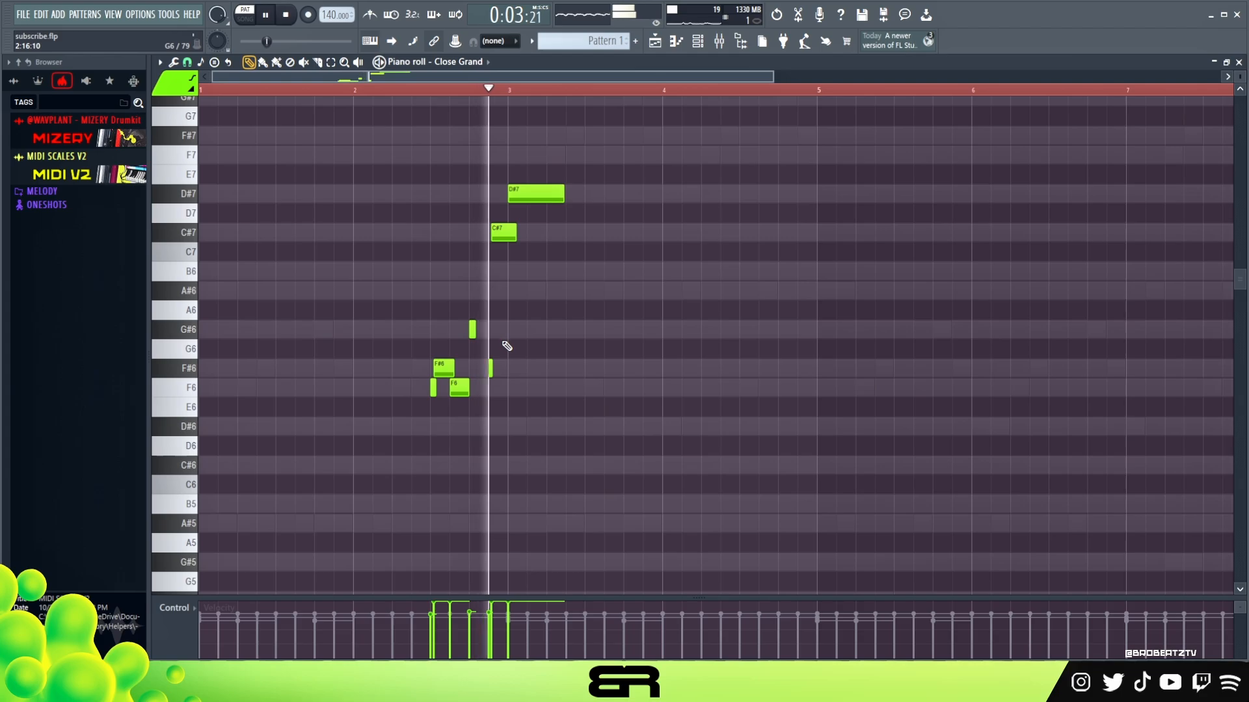
key("space")
key("space")
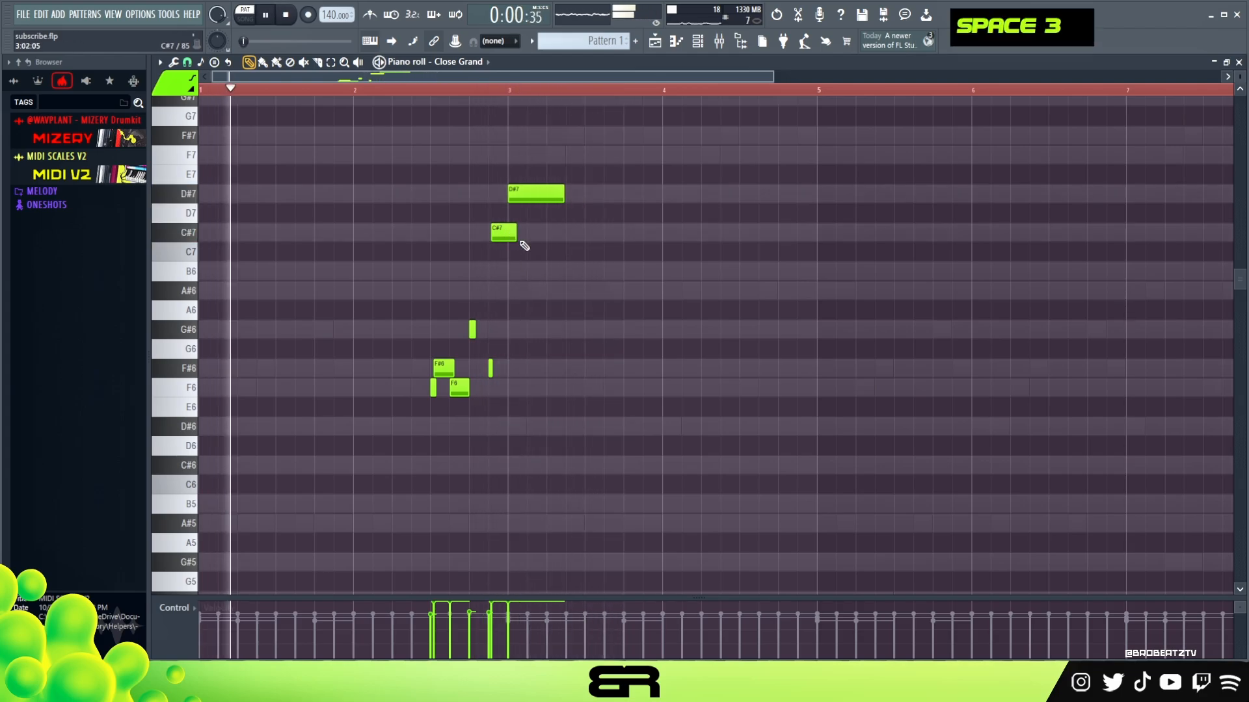
Shorten the C#7 before bar 3 and lengthen the D#7 to about half a bar, playing the phrase.
left_click_drag(512, 234, 514, 232)
left_click_drag(518, 229, 508, 231)
left_click(500, 232, "ctrl")
scroll(487, 142, "up", 3)
key("space")
key("space")
key("space")
key("space")
Duplicate the whole Close Grand run two bars later, across bars 4 and 5.
right_click(557, 231)
key("space")
left_click_drag(558, 197, 735, 356)
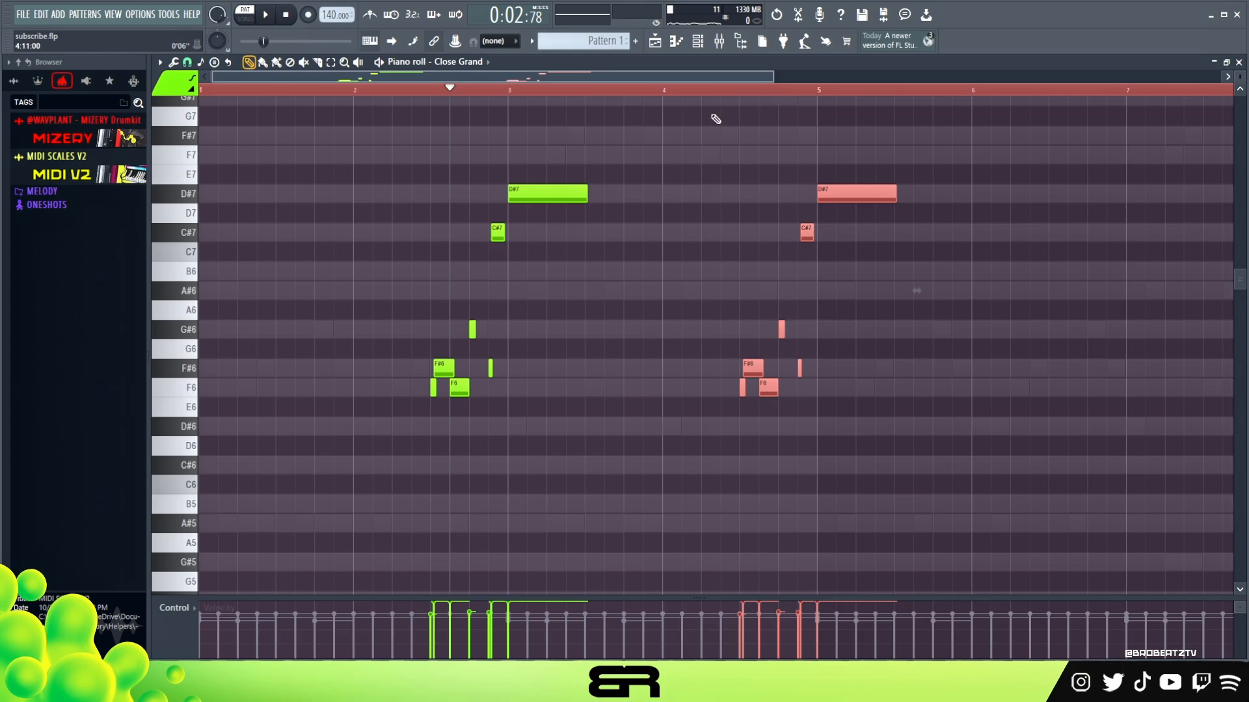
left_click(257, 160)
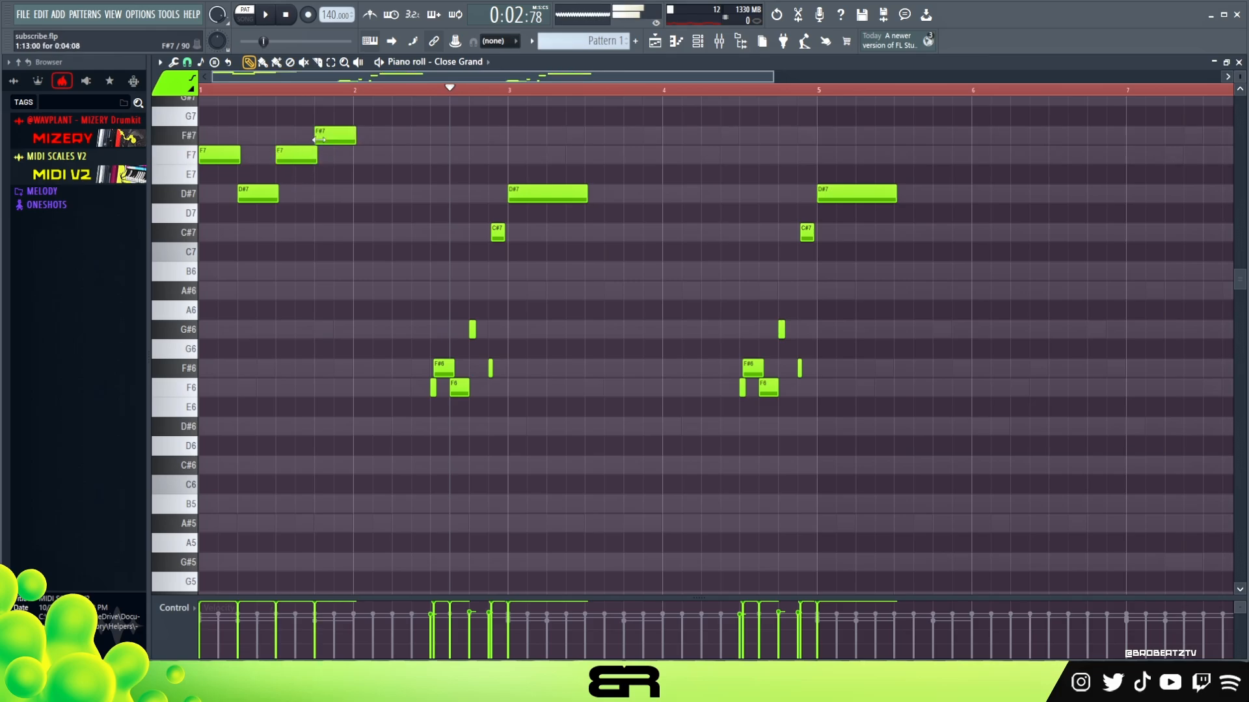
left_click_drag(361, 106, 226, 210, "ctrl")
left_click_drag(223, 159, 417, 159, "shift")
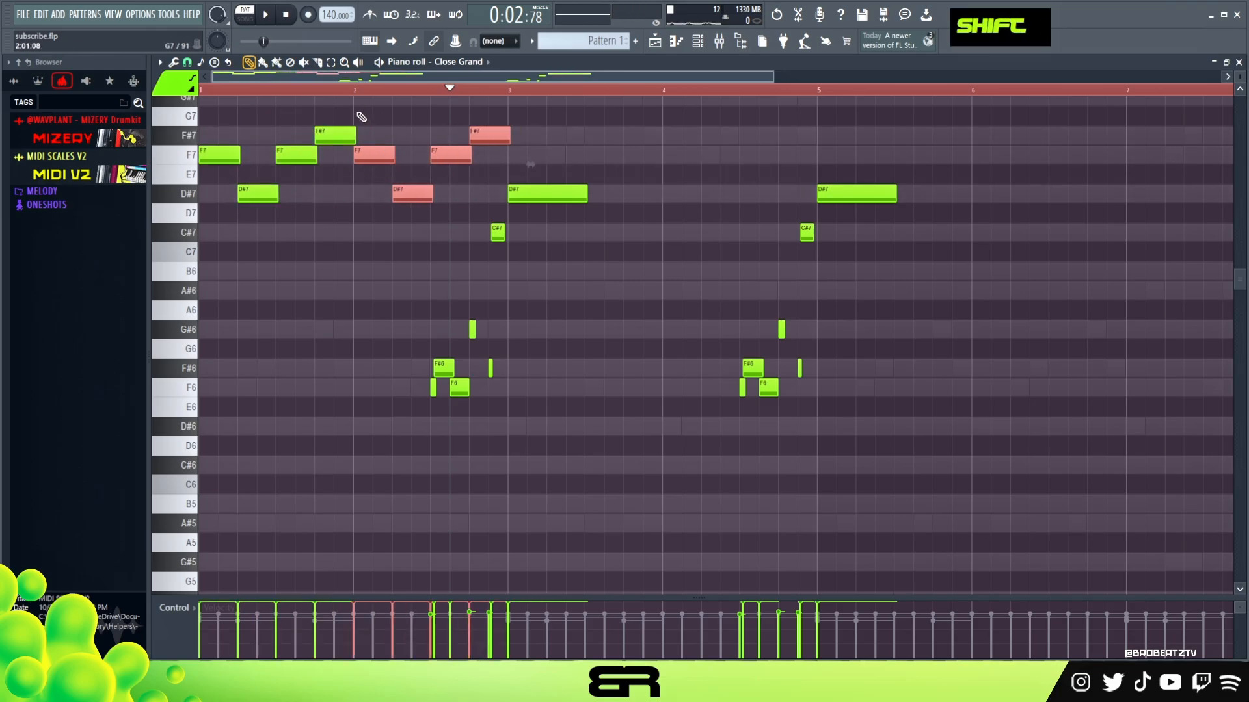
right_click(490, 135)
right_click(451, 154)
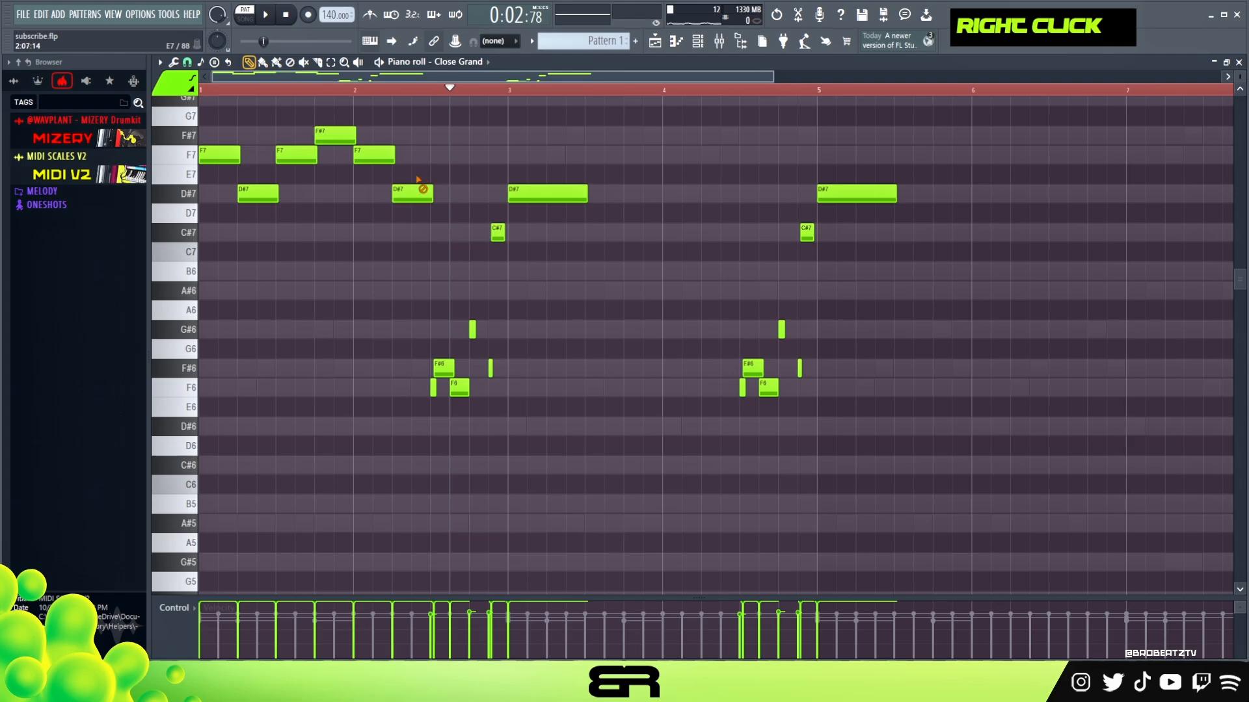
left_click_drag(368, 153, 522, 416, "ctrl")
right_click(573, 238)
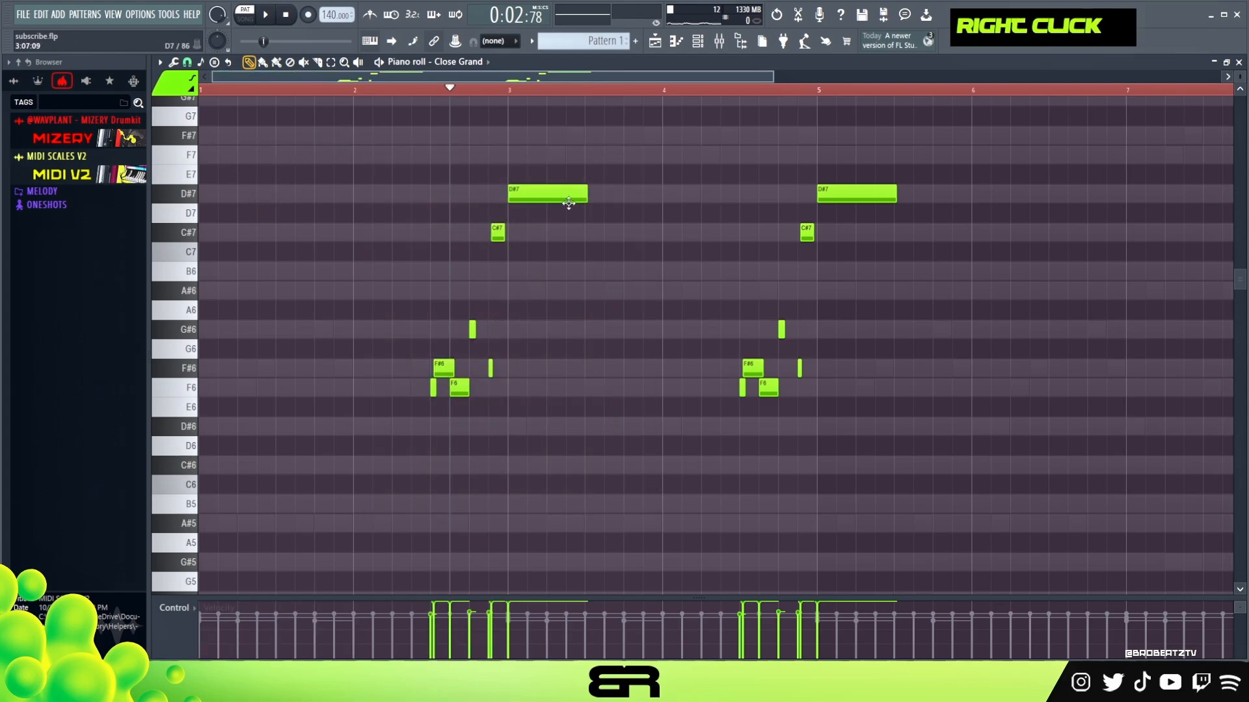
Replace the D#7 at bar 5 with long F6 and A#6 notes, the A#6 starting slightly late, and play them.
double_click(536, 90)
left_click_drag(539, 79, 627, 90)
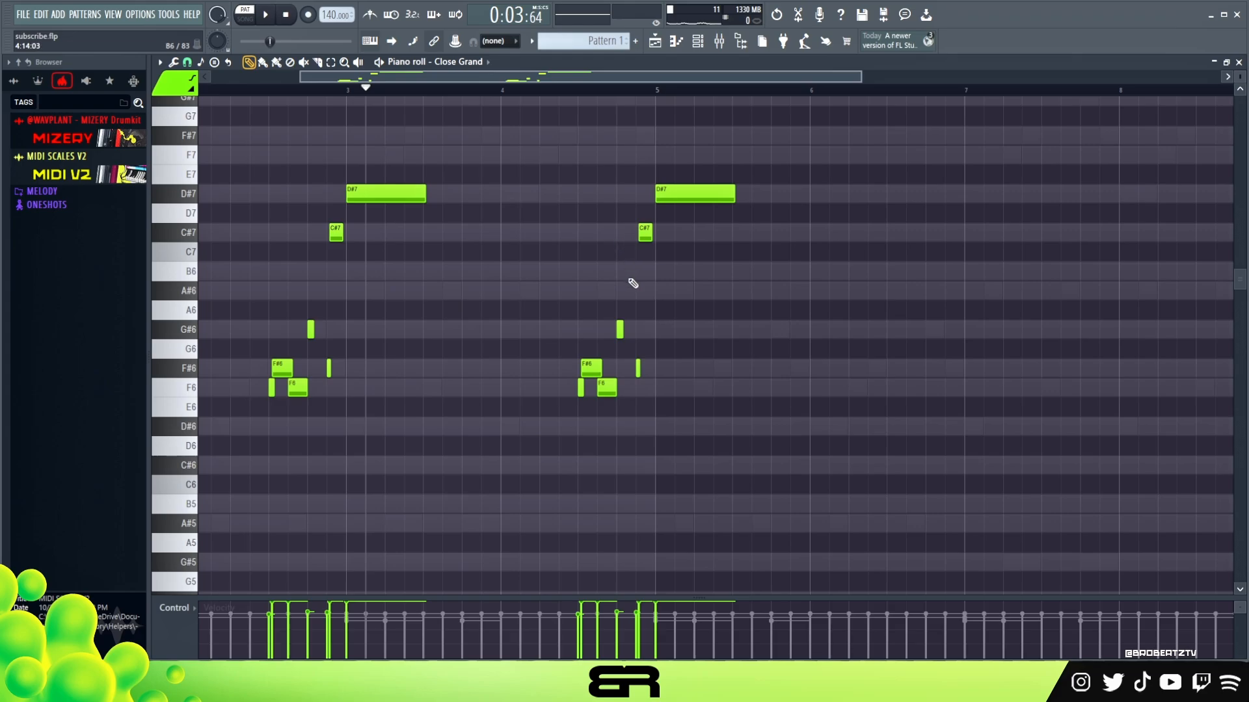
left_click(644, 237, "ctrl")
right_click(683, 194)
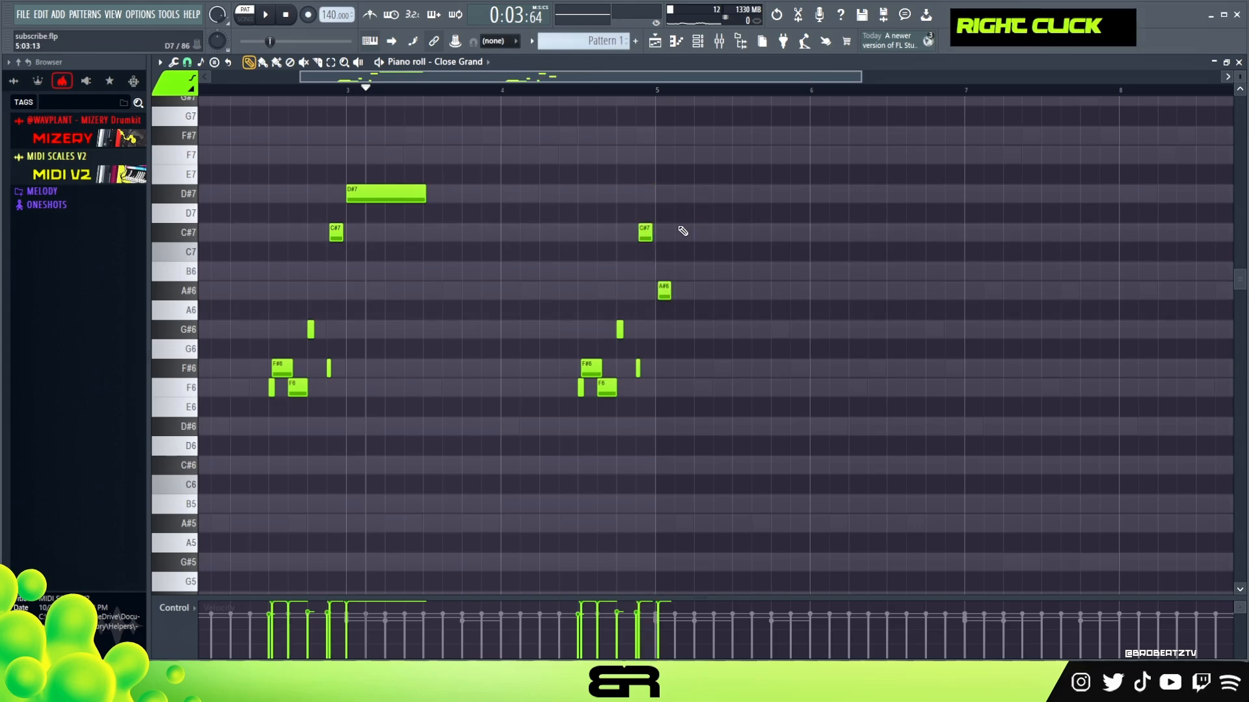
mouse_move(669, 298)
left_mouse_down()
mouse_move(757, 297)
mouse_move(739, 320)
mouse_move(697, 291)
left_mouse_up()
left_click(709, 296, "ctrl")
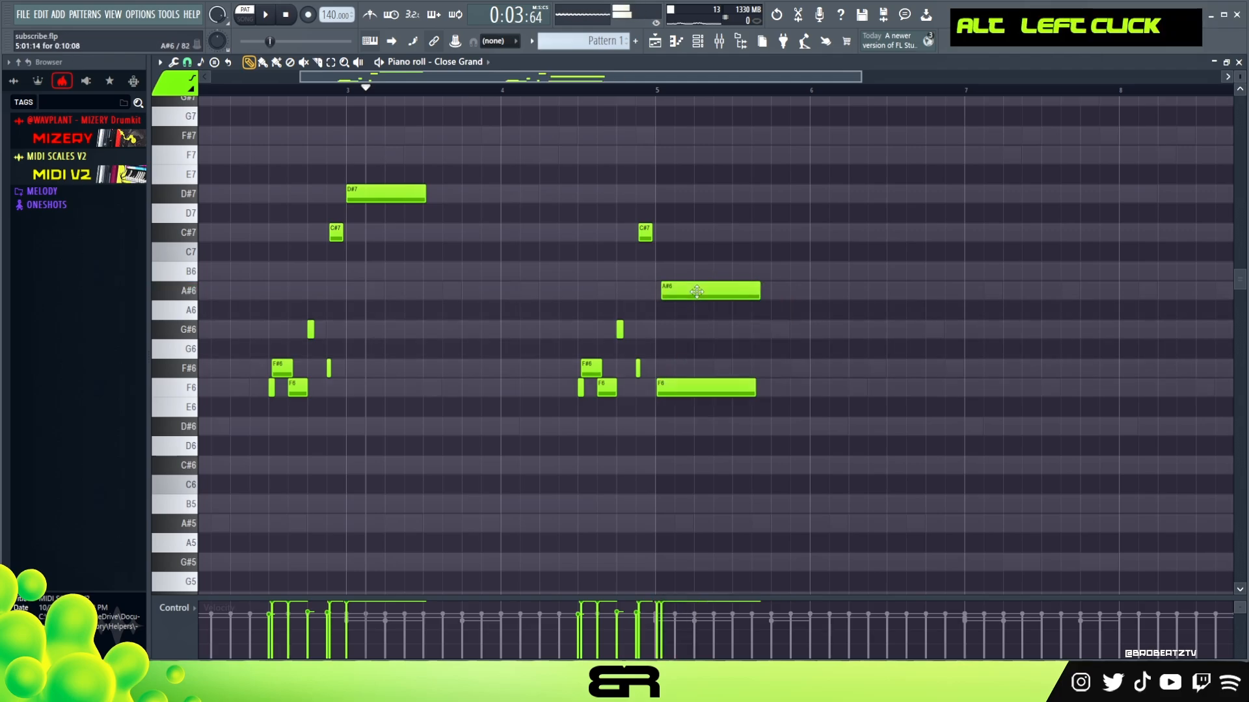
key("space")
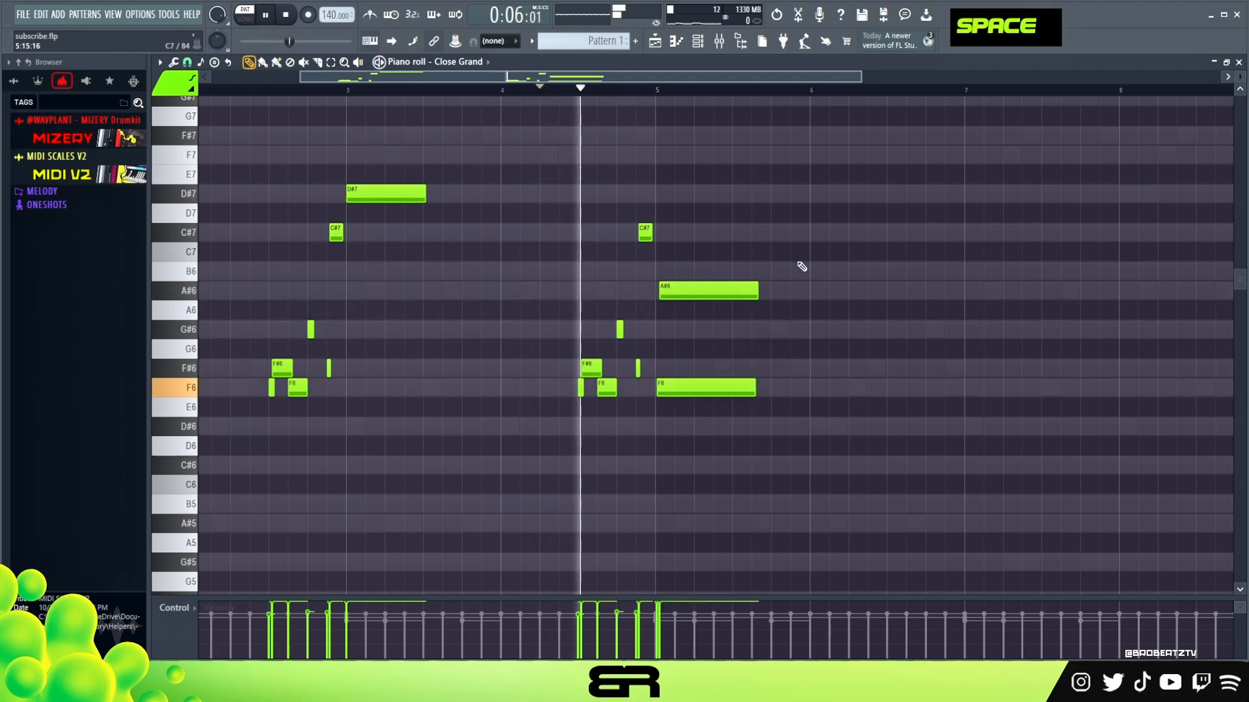
key("space")
Copy the first phrase from bars 2 and 3 to bars 6 and 7 and play the result.
left_click_drag(442, 185, 916, 370, "ctrl")
right_click(801, 234)
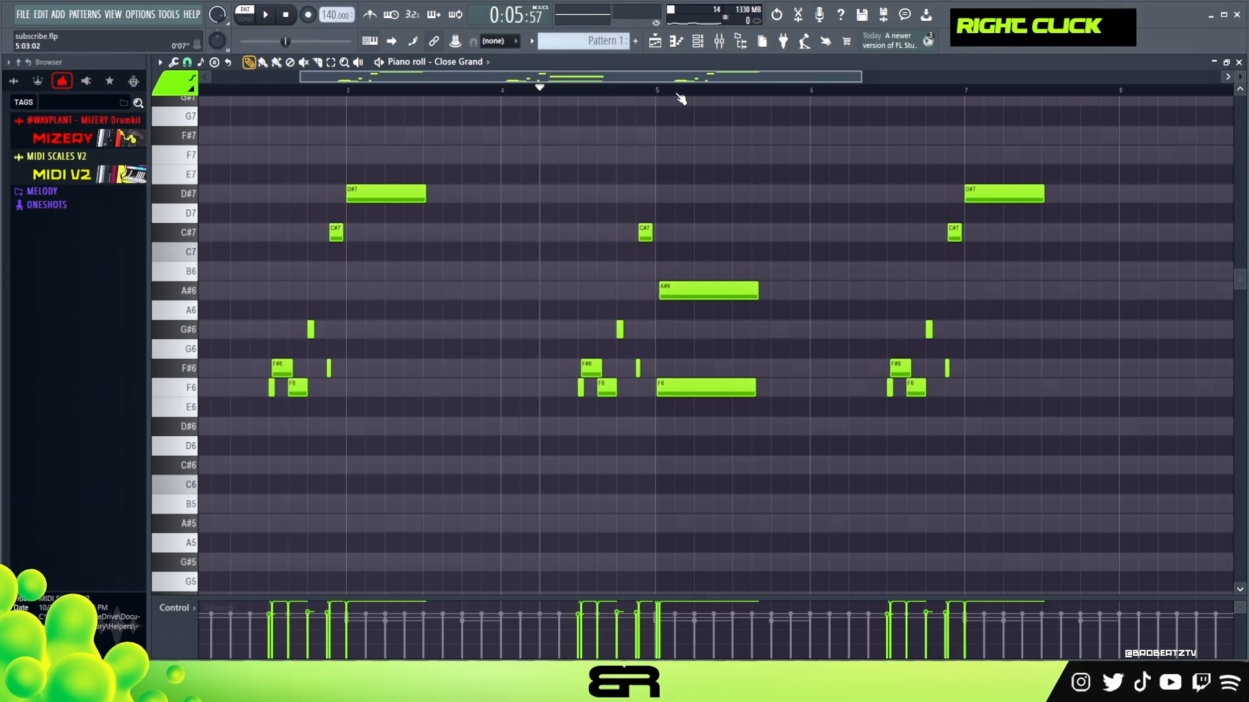
scroll(681, 97, "down", 2)
key("space")
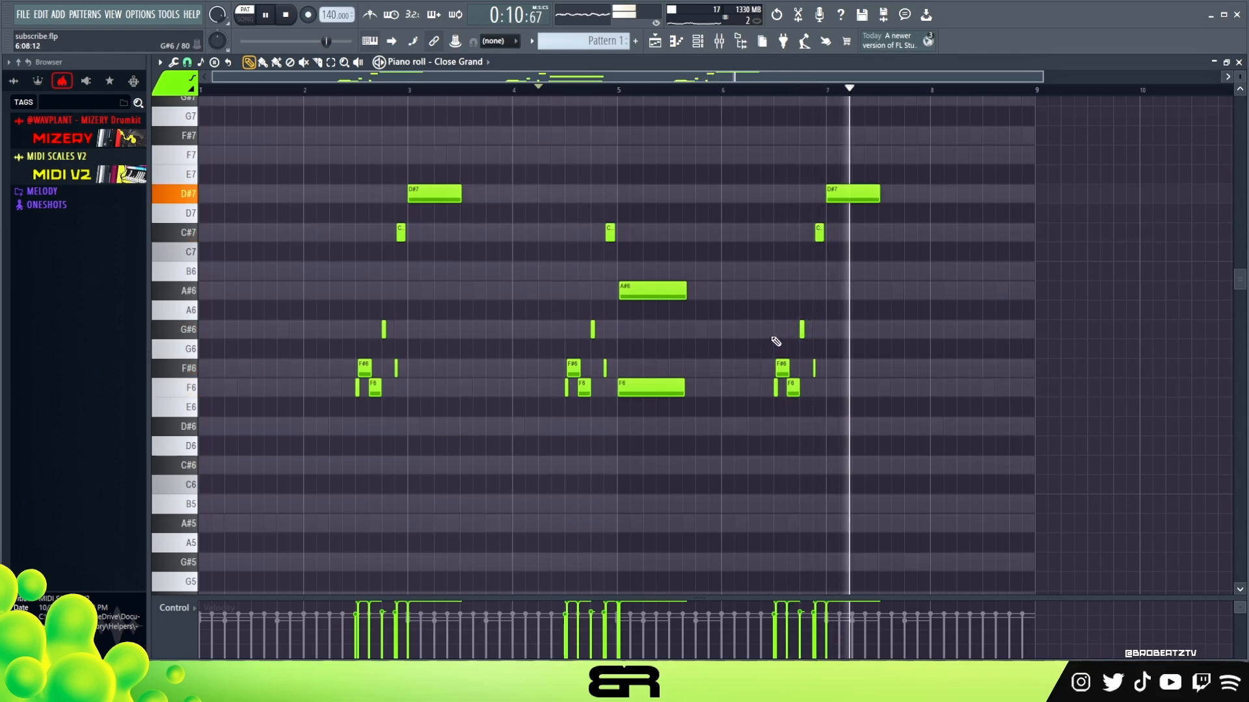
right_click(801, 307)
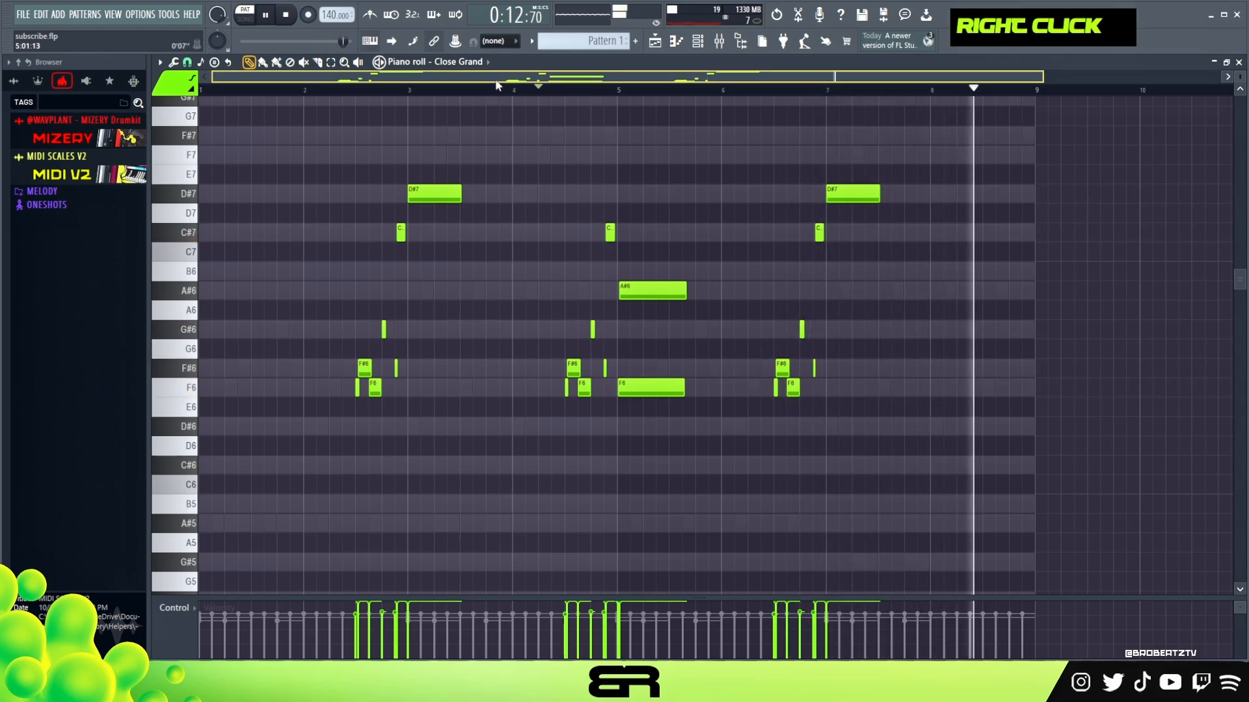
key("space")
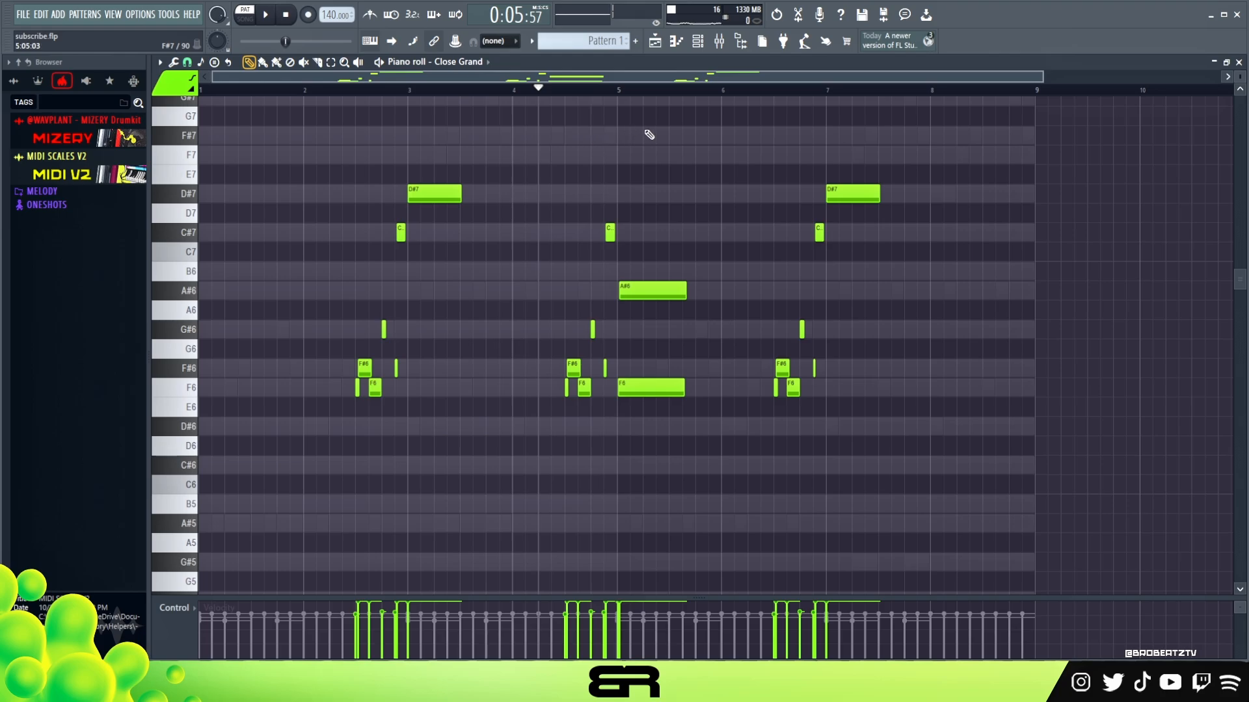
Open the Full Brass Sustain piano roll and examine its chord root notes.
left_click(703, 51)
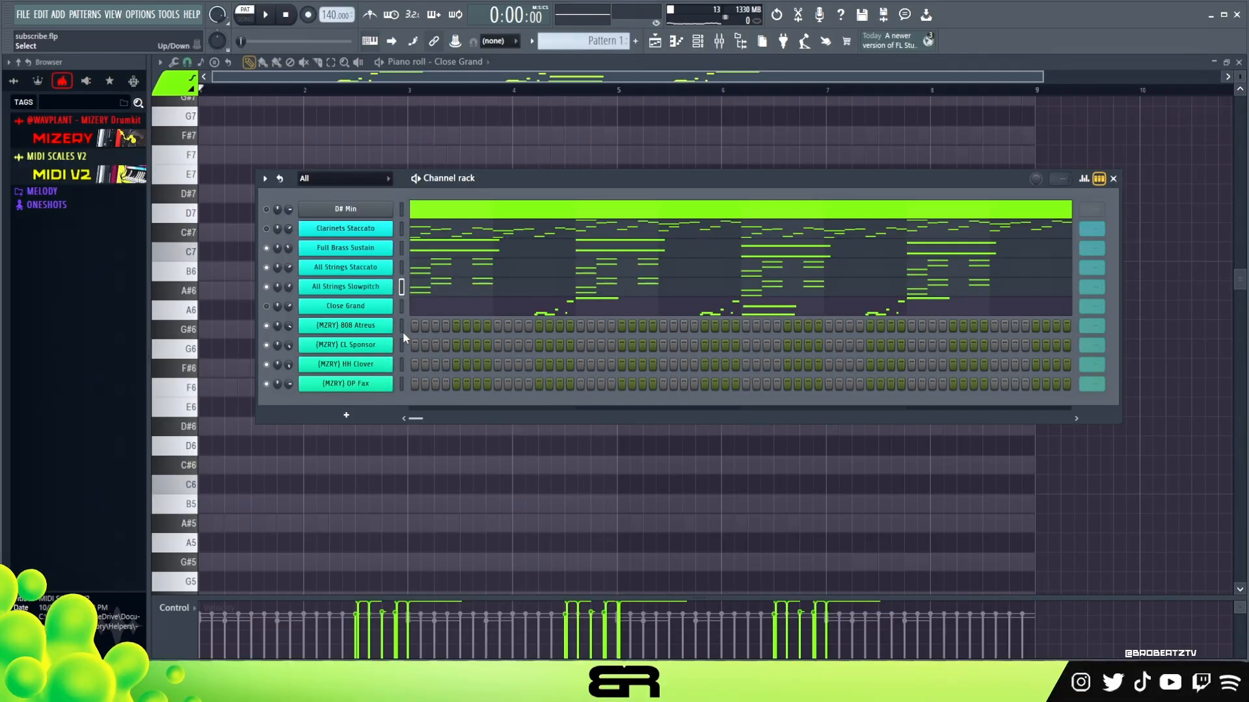
left_click(451, 246)
scroll(453, 273, "down", 5)
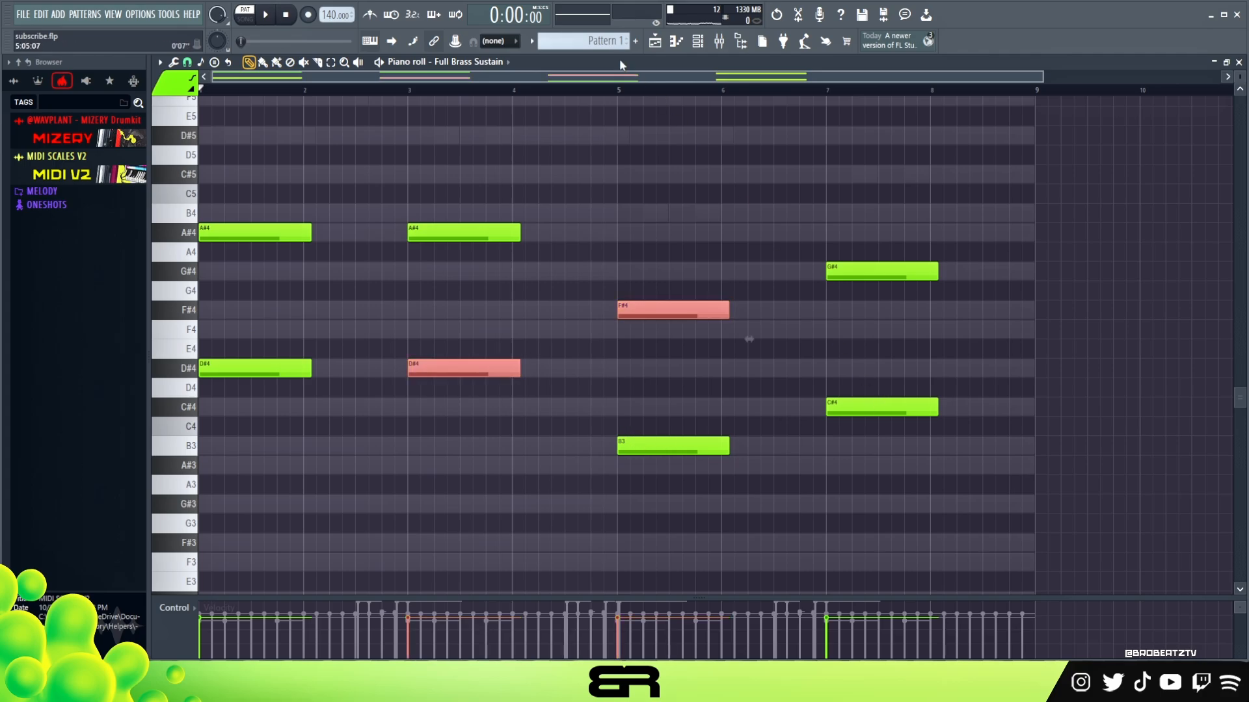
Add short notes to the (MZRY) 808 Atreus piano roll: D#4 at bars 1 and 3, B3 at bar 5, C#4 at bar 7.
left_click(699, 43)
right_click(394, 320)
left_click(423, 325)
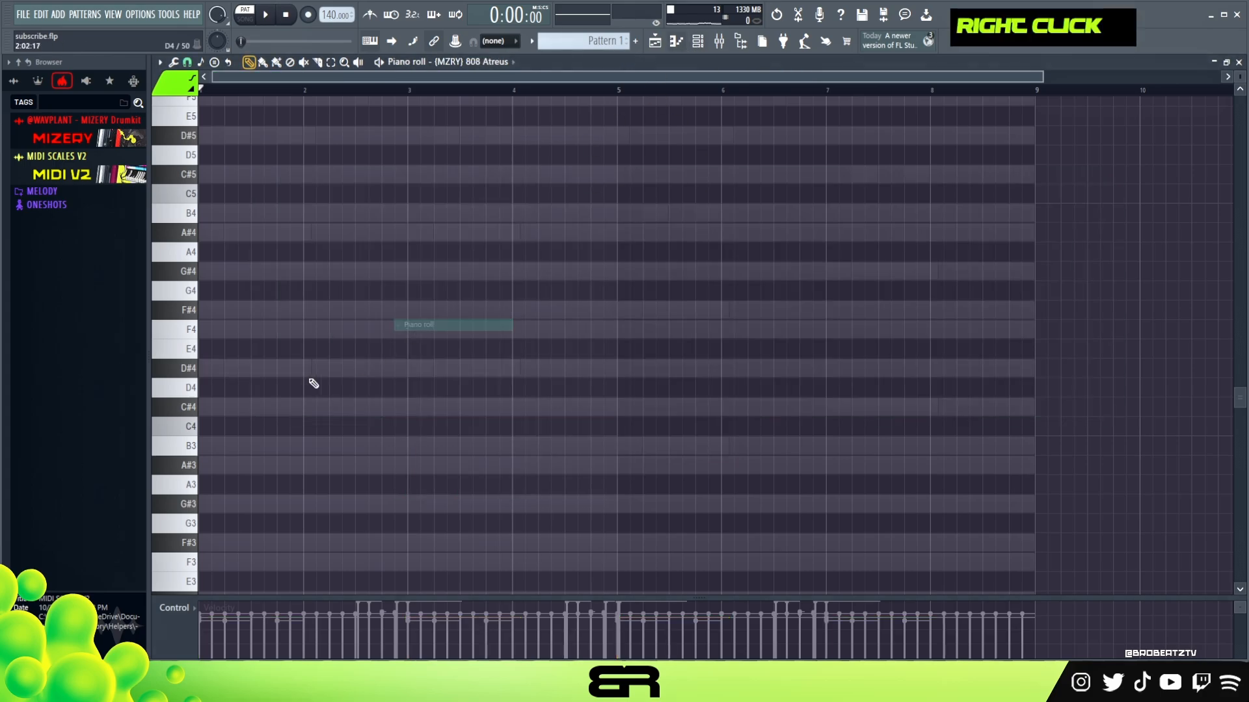
left_click(255, 369, "ctrl")
left_click_drag(255, 370, 659, 444, "shift")
right_click(773, 480)
left_click_drag(859, 408, 858, 407)
Adjust the velocity of all the 808 notes, transpose them up one octave, and play the pattern.
key("ctrl+a")
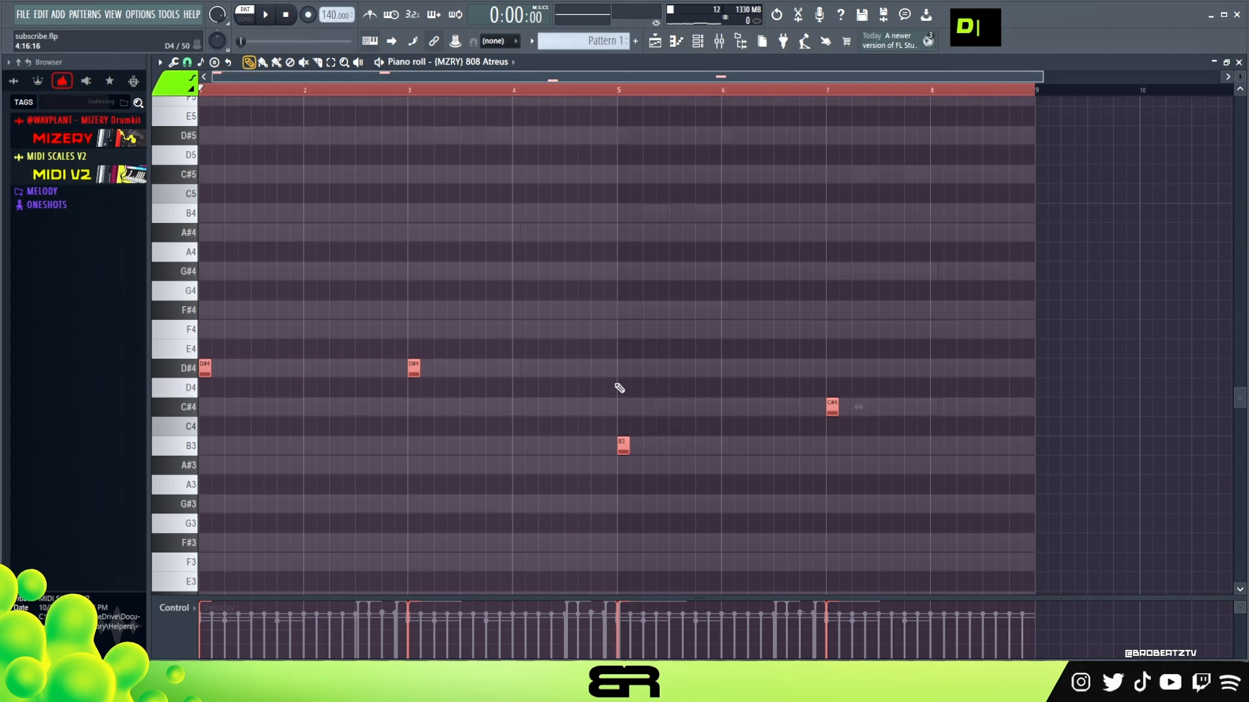
scroll(611, 364, "down", 2, "alt")
key("ctrl+Up")
key("space")
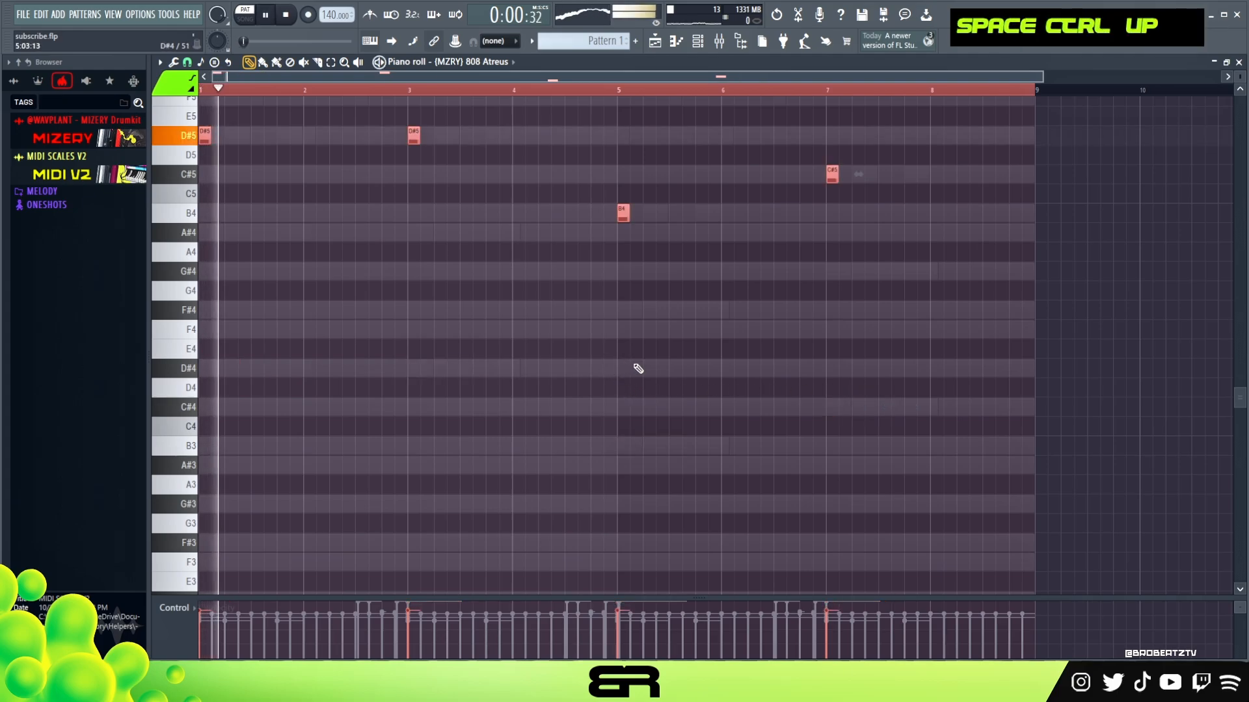
Add a longer D#5 808 note on the fourth beat of bar 1 and restart playback.
scroll(599, 388, "up", 3)
right_click(543, 402)
key("space")
key("space")
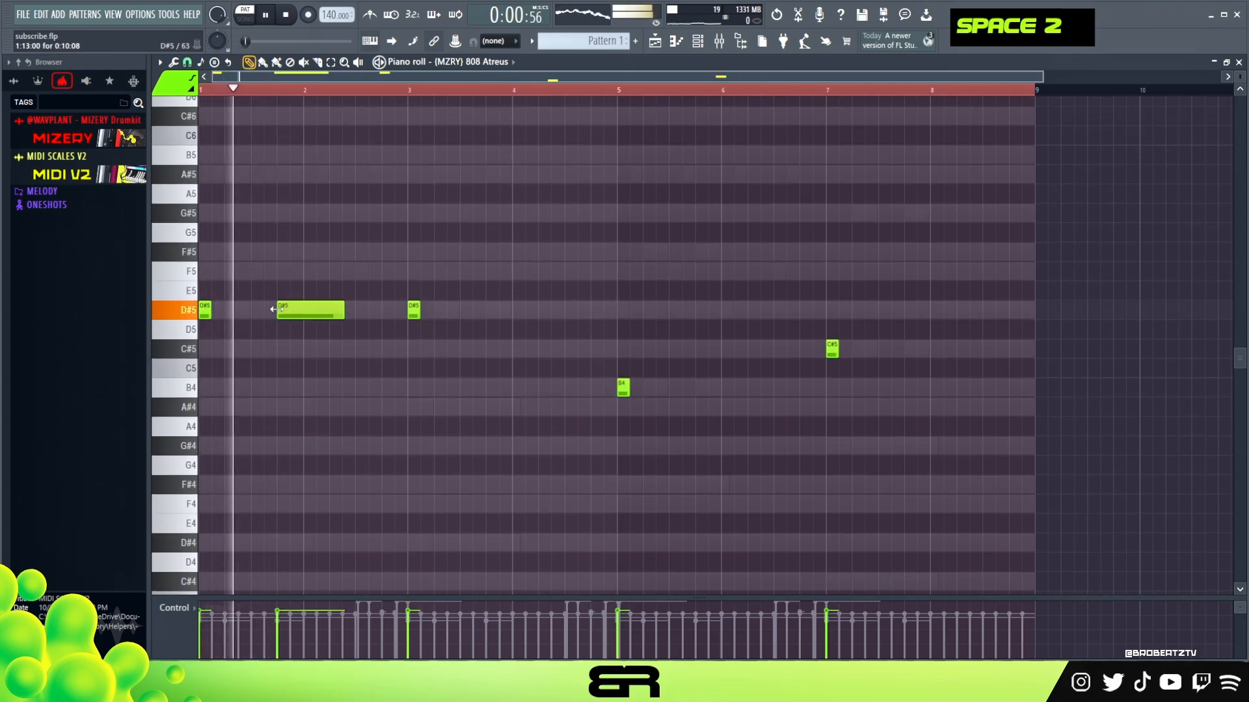
Shorten the D#5 808 note on the fourth beat of bar 1 to match the other short notes and restart playback.
key("space")
double_click(277, 310)
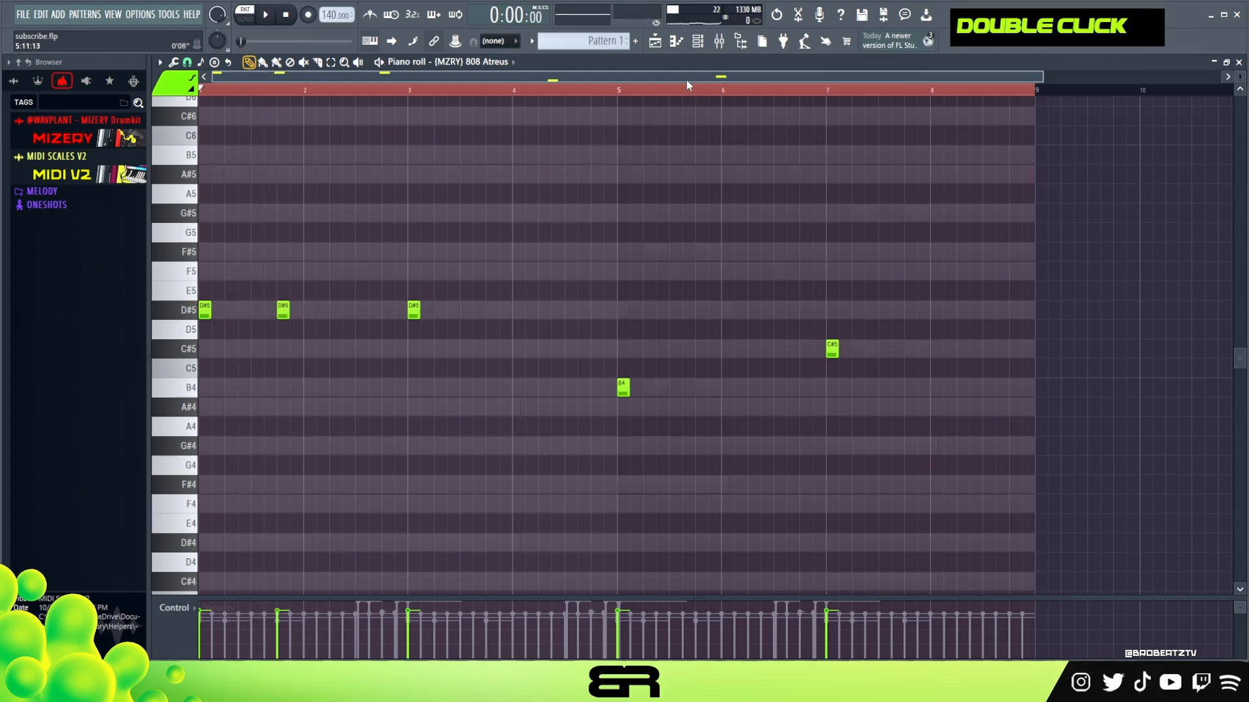
left_click(698, 43)
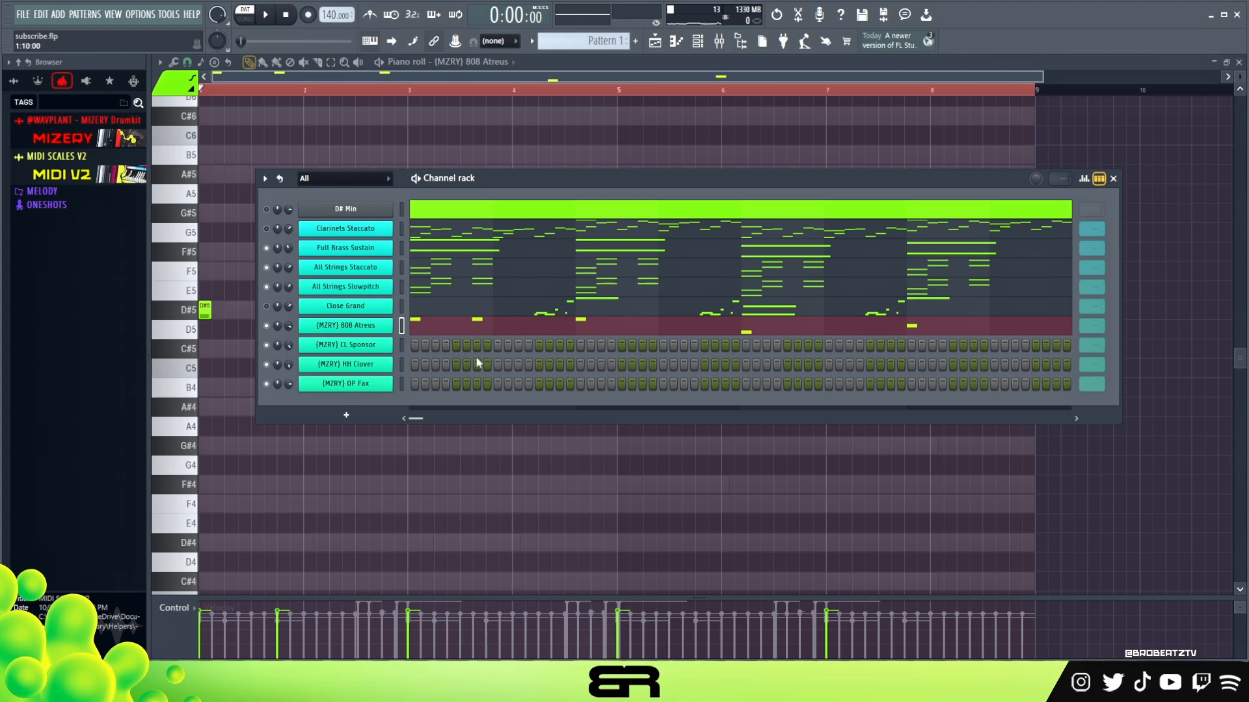
right_click(471, 495)
key("space")
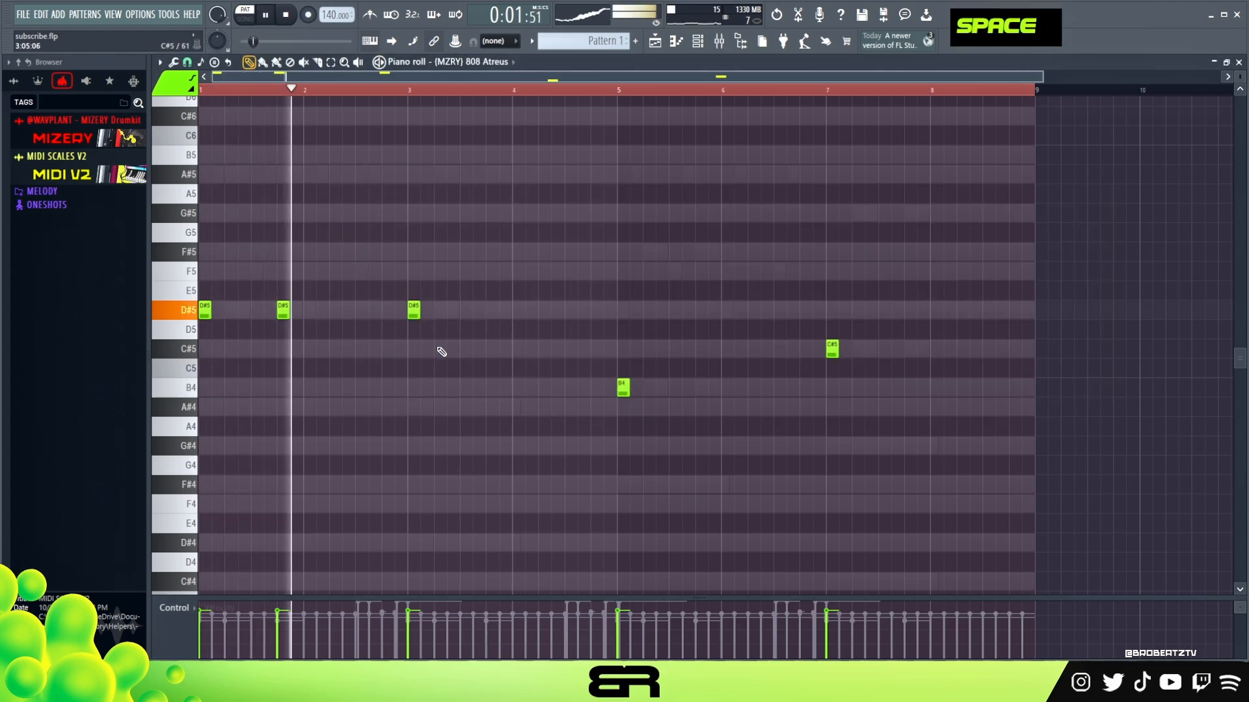
Add short 808 notes: D#5, B4 and C#5 on beat 4 of bars 3, 5 and 7, F#5 in bar 4, C#5 on beat 2 of bar 8.
left_click(491, 311)
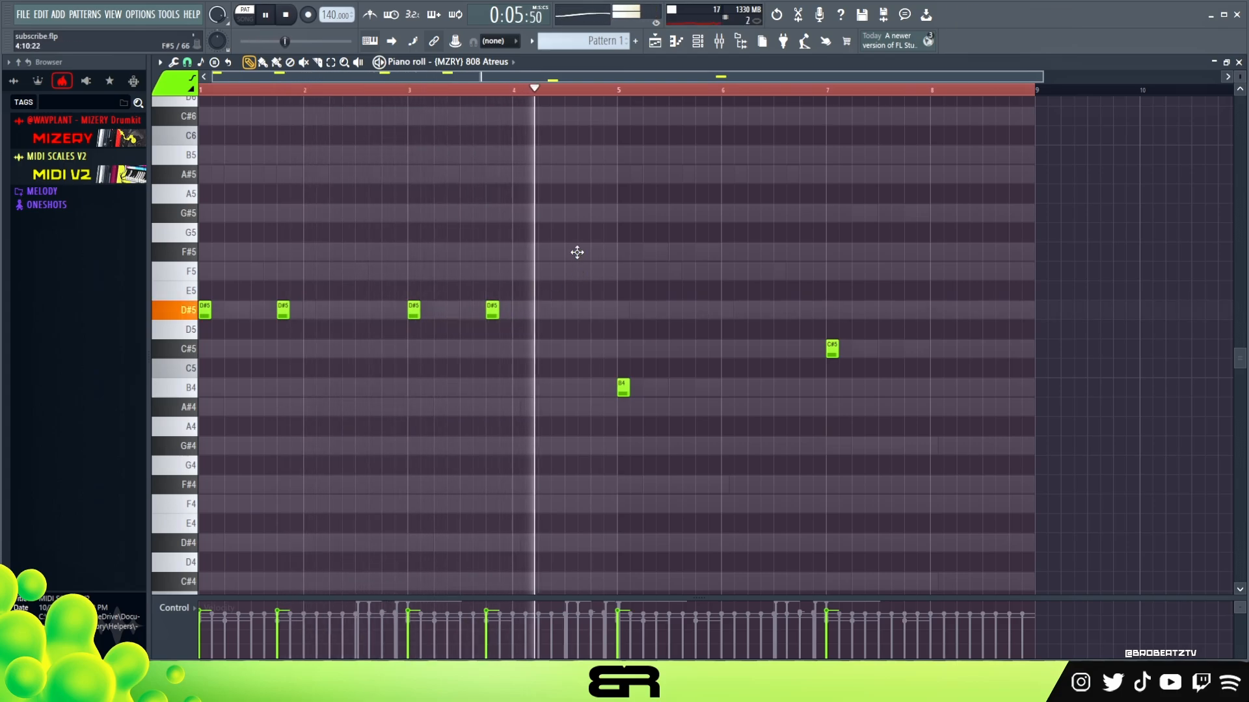
left_click(578, 253)
left_click(697, 389)
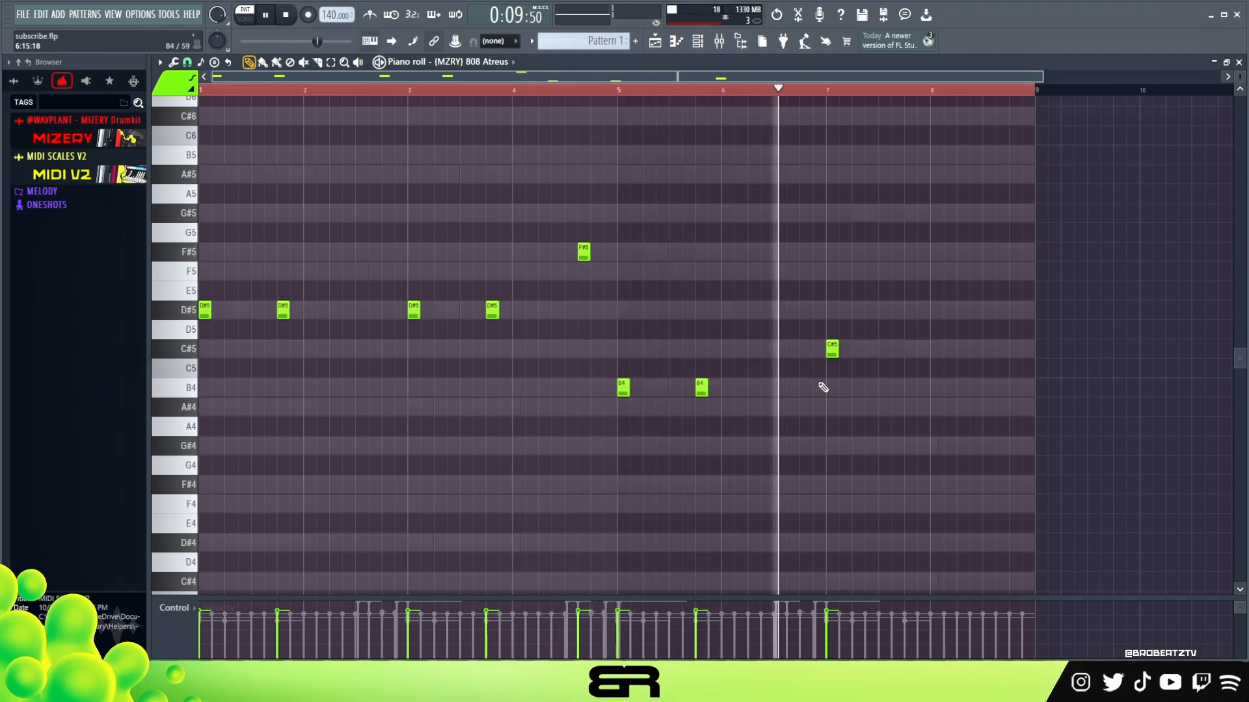
left_click(906, 351)
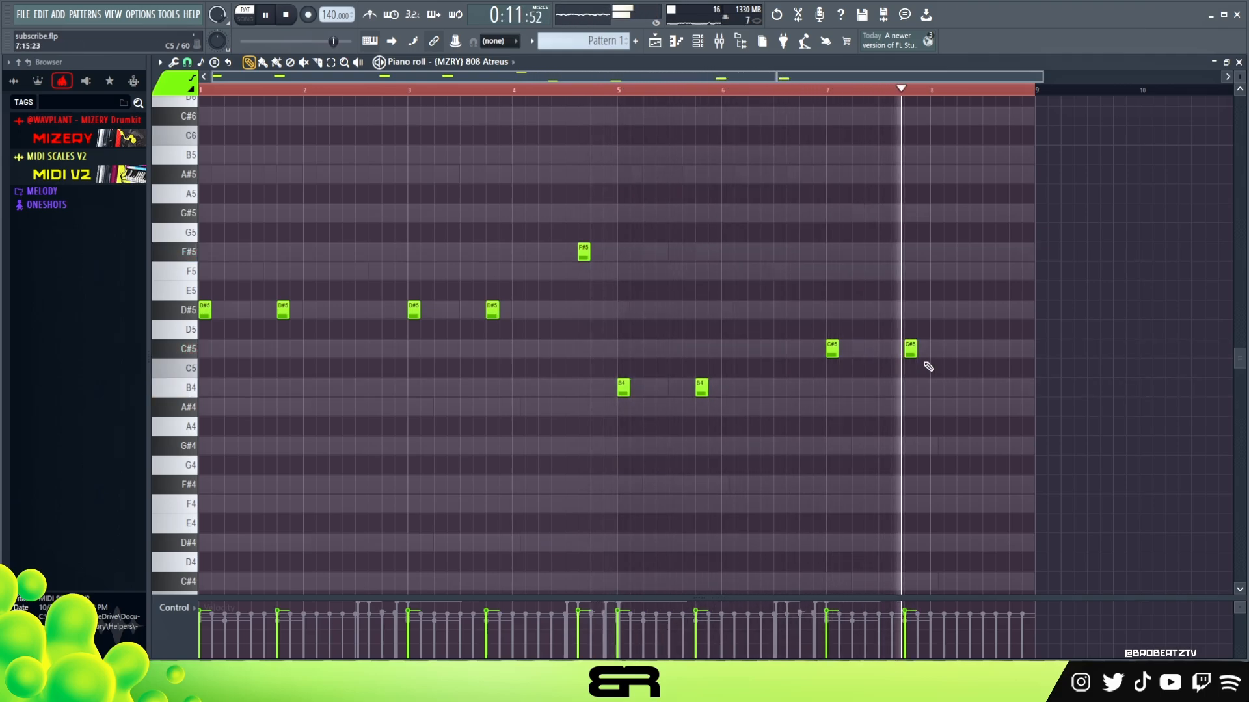
left_click(962, 351)
key("space")
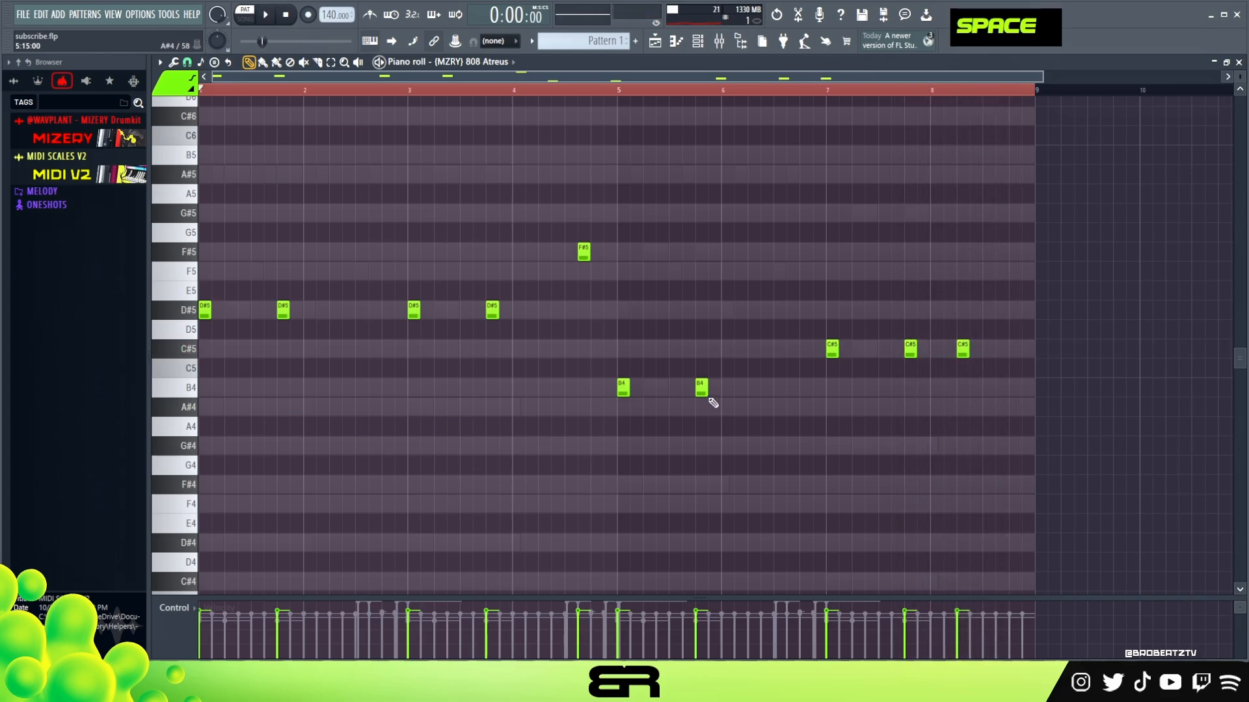
Raise the velocity of all the 808 notes slightly while listening, and clear the time selection.
key("space")
scroll(617, 311, "up", 1)
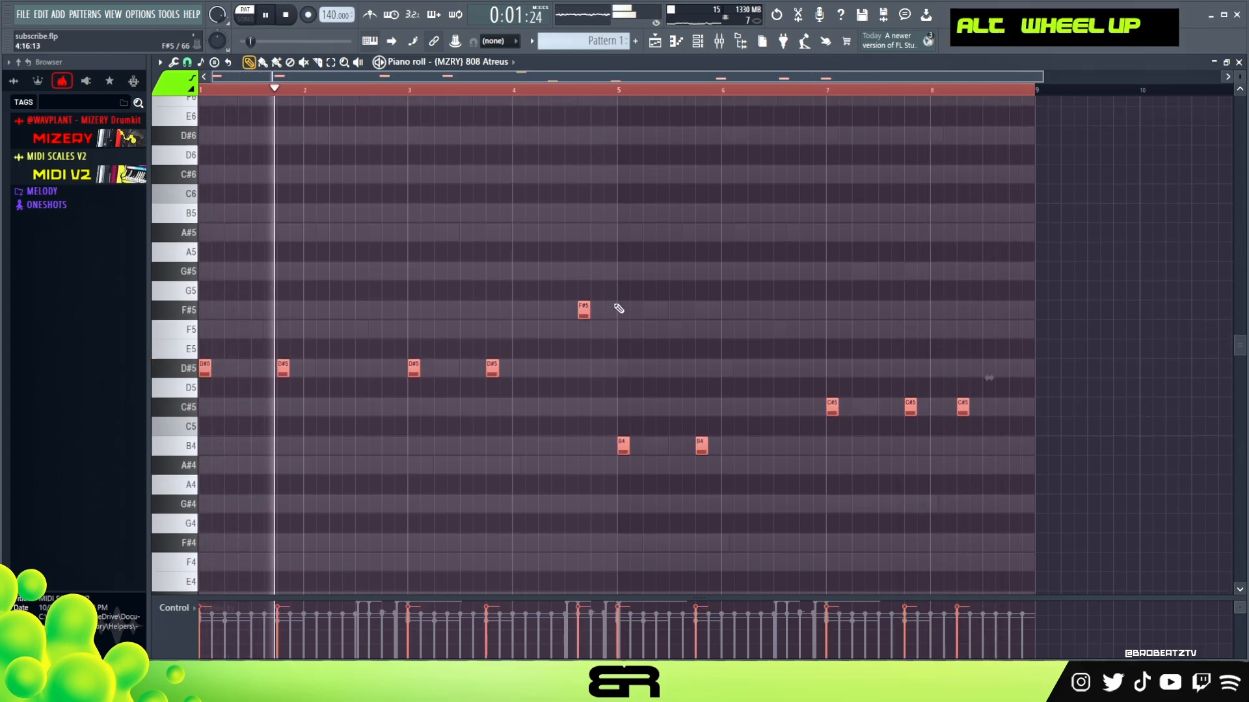
key("space")
scroll(549, 262, "down", 2)
right_click(535, 381)
key("space")
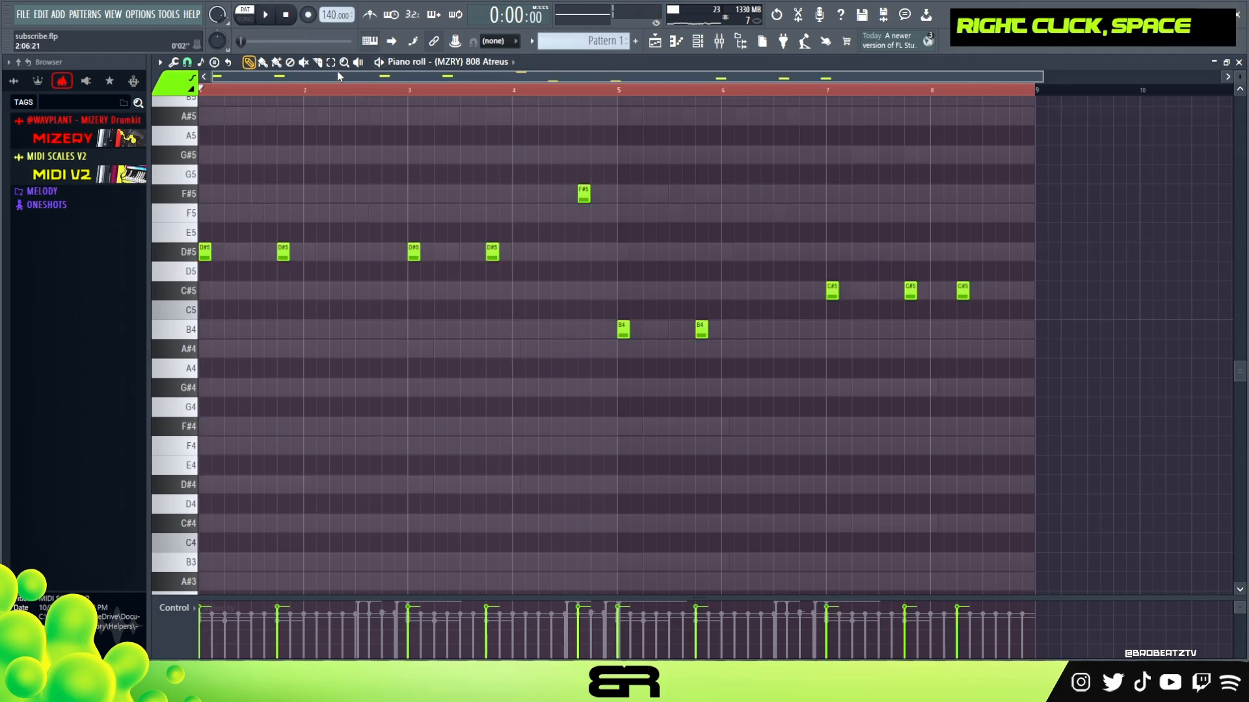
double_click(344, 90)
scroll(349, 320, "up", 2)
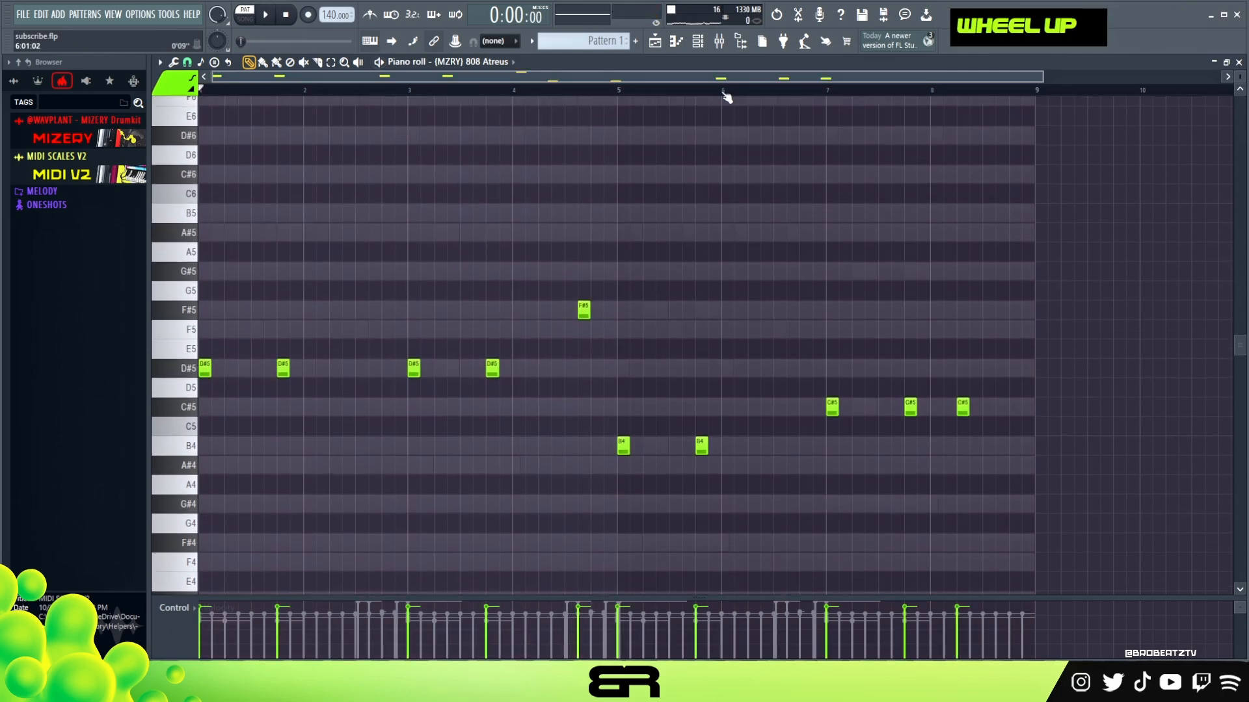
Program the first drum bar: CL Sponsor on step 9, OP Fax on step 1, HH Clover on steps 1, 5, 6, 7 and 15.
left_click(698, 43)
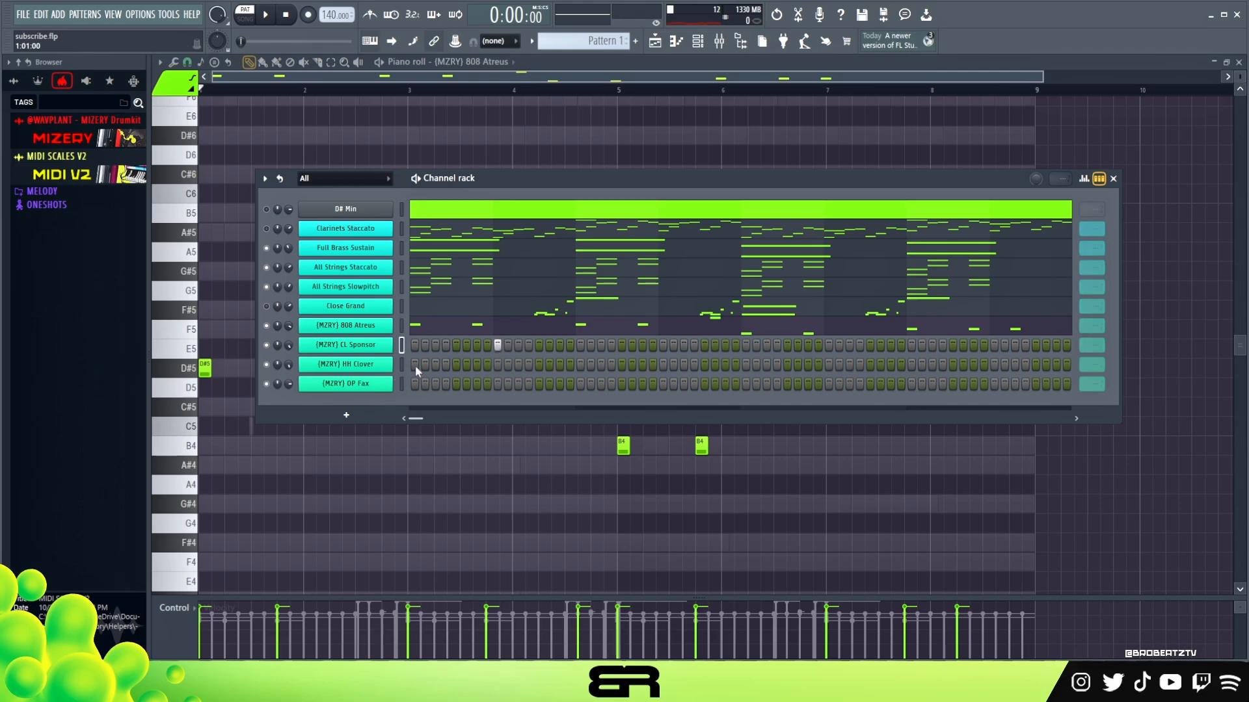
left_click(417, 384)
key("space")
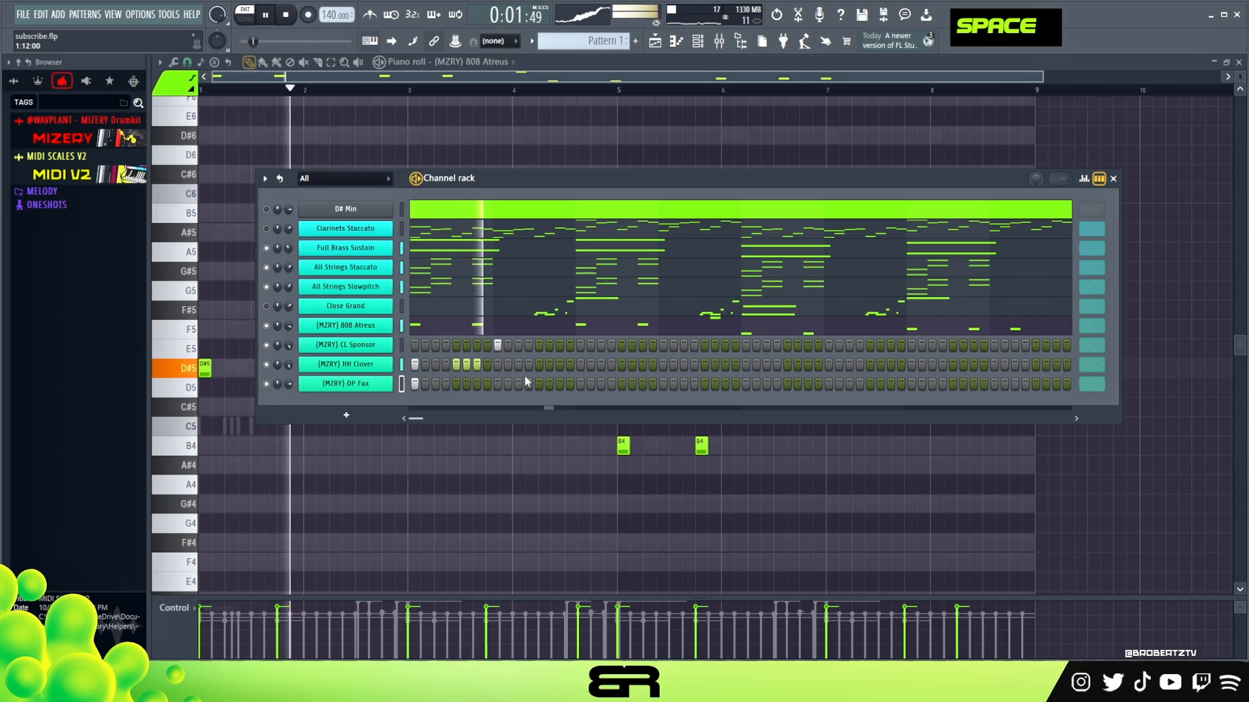
key("space")
key("space")
left_click(560, 364)
key("space")
key("space")
key("space")
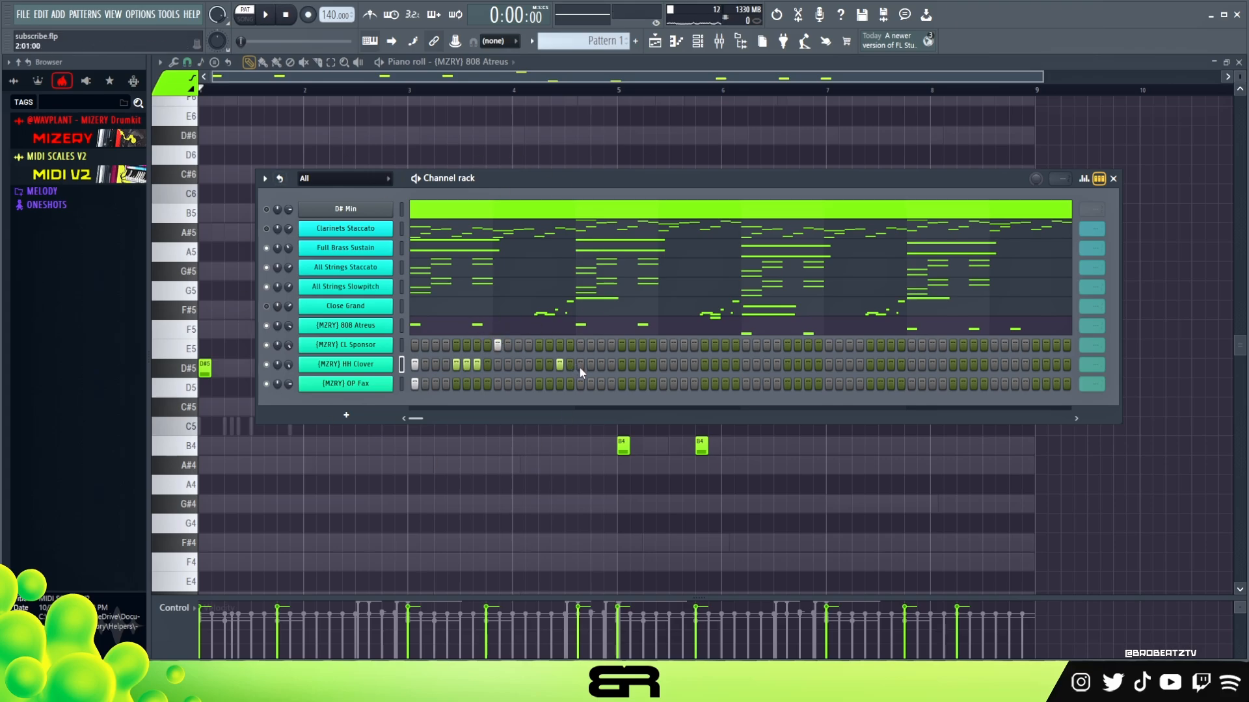
Add HH Clover hits on steps 17, 19, 20, 21, 23 and 27, and a CL Sponsor hit on step 29, checking by playback.
left_click(642, 365)
key("space")
left_click(705, 346)
double_click(684, 364)
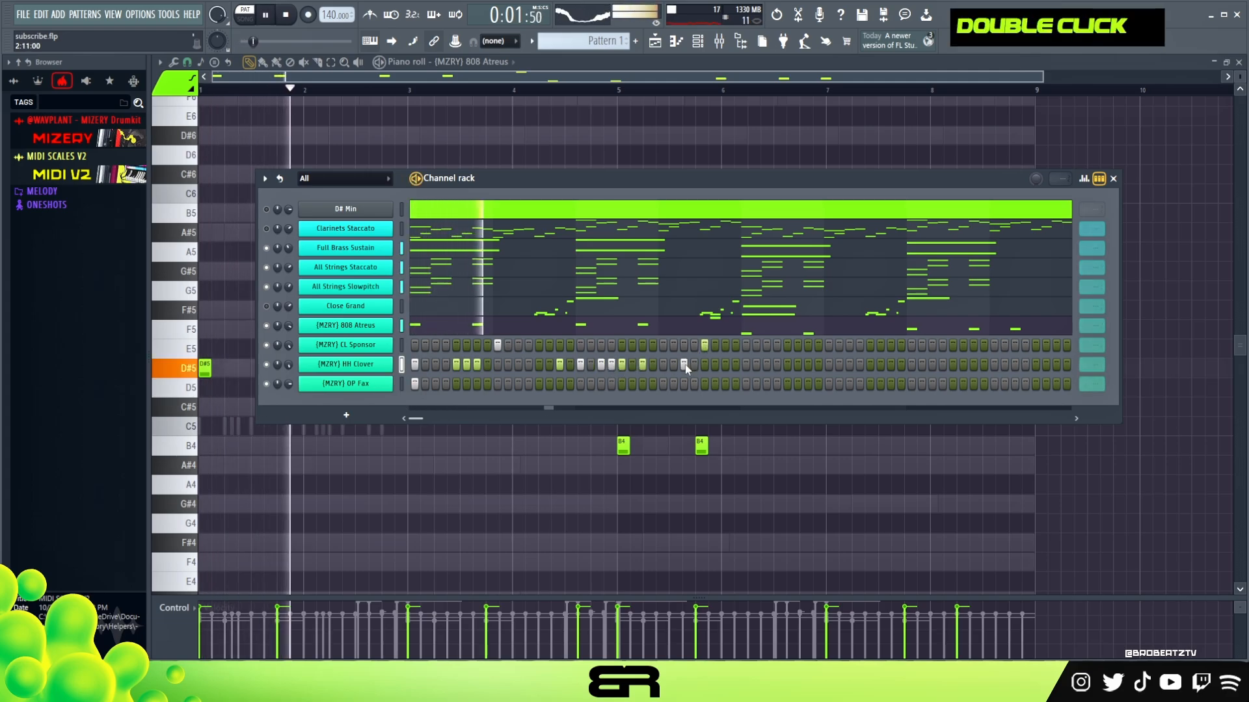
key("space")
key("space")
Add OP Fax hits on steps 29 and 37, HH Clover on 33 and 37 to 39, and CL Sponsor on step 41.
left_click(705, 384)
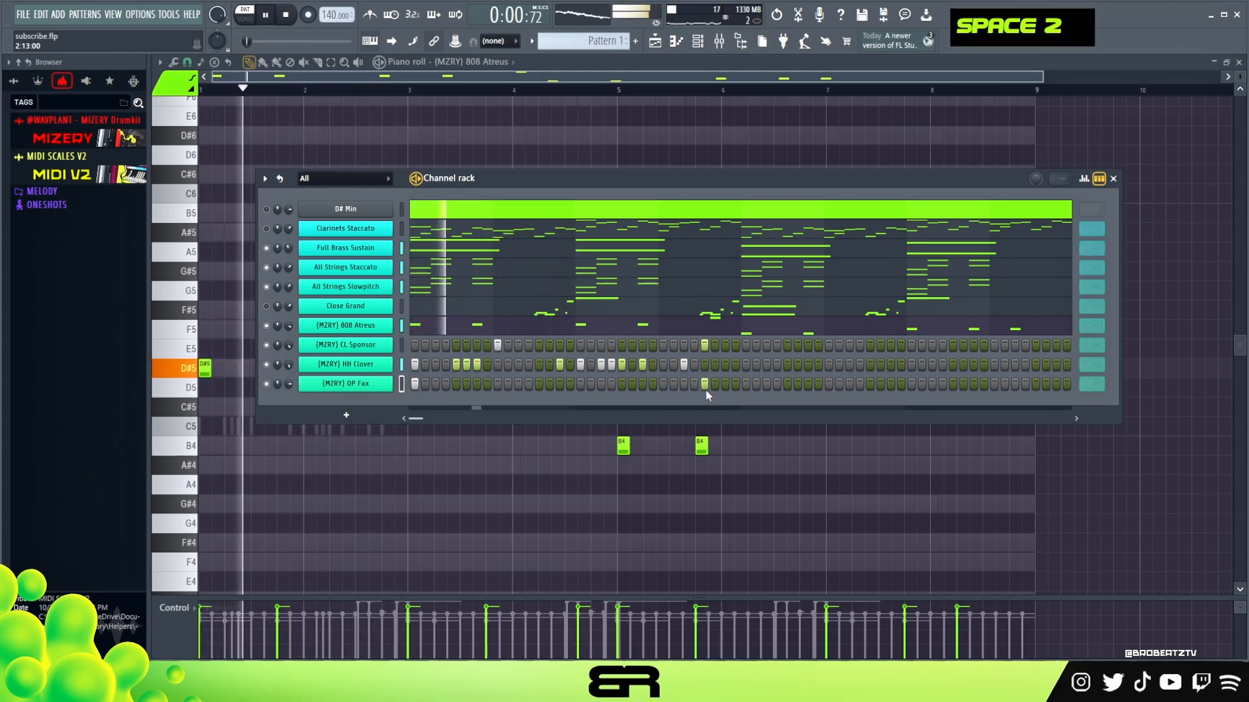
left_click(746, 365)
left_click(786, 383)
left_click_drag(787, 367, 805, 369)
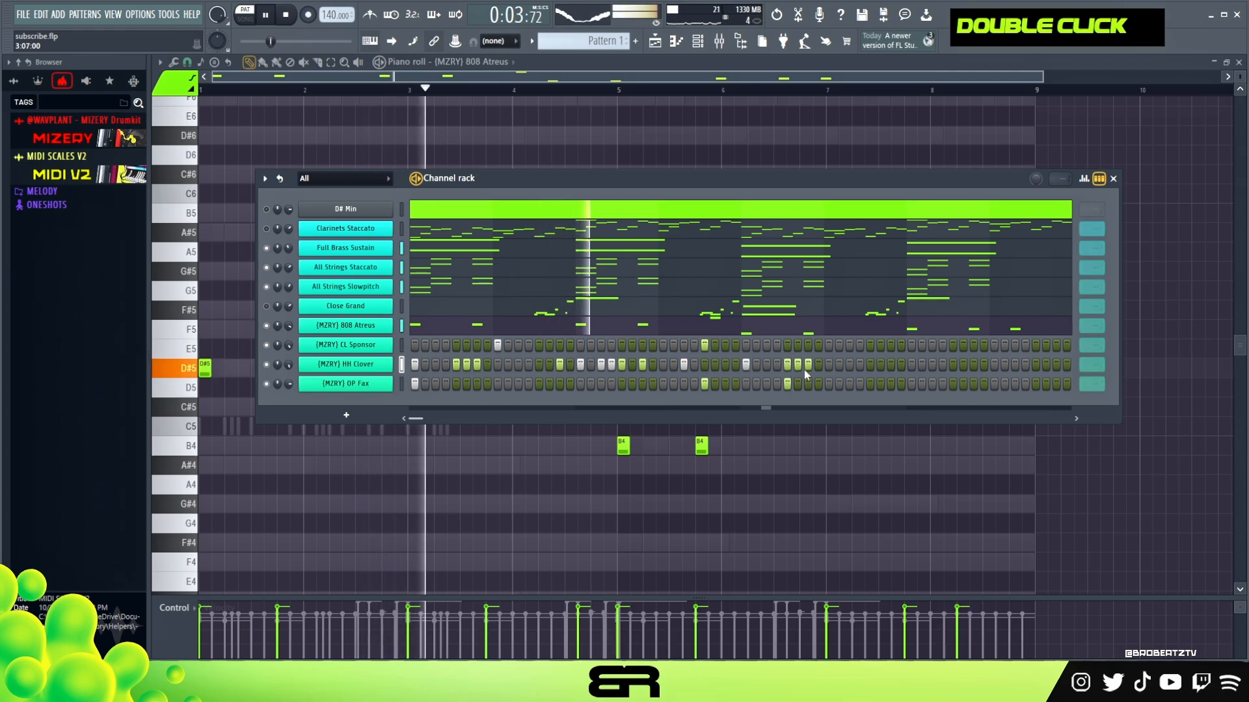
key("space")
key("space")
left_click(829, 344)
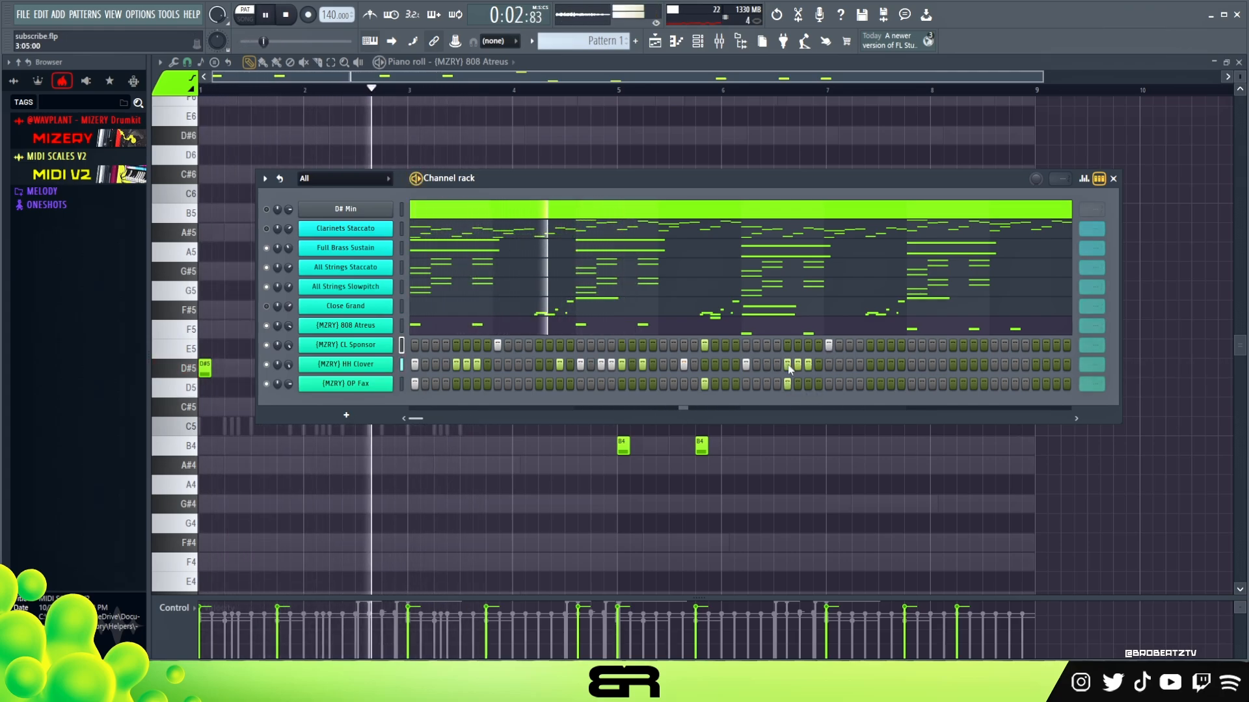
key("space")
key("space")
Add HH Clover hits on steps 47, 49 and 51 to 53, and CL Sponsor hits on steps 51 and 57.
left_click(891, 364)
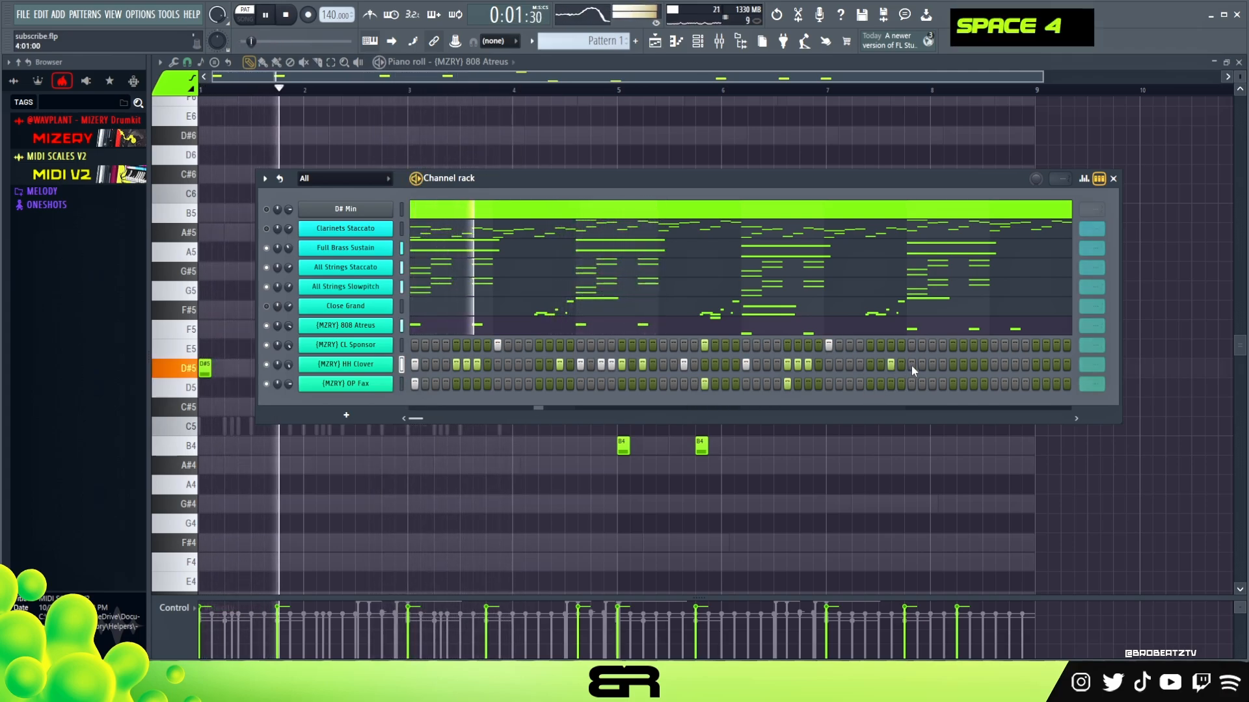
left_click(912, 366)
left_click(932, 345)
left_click(994, 346)
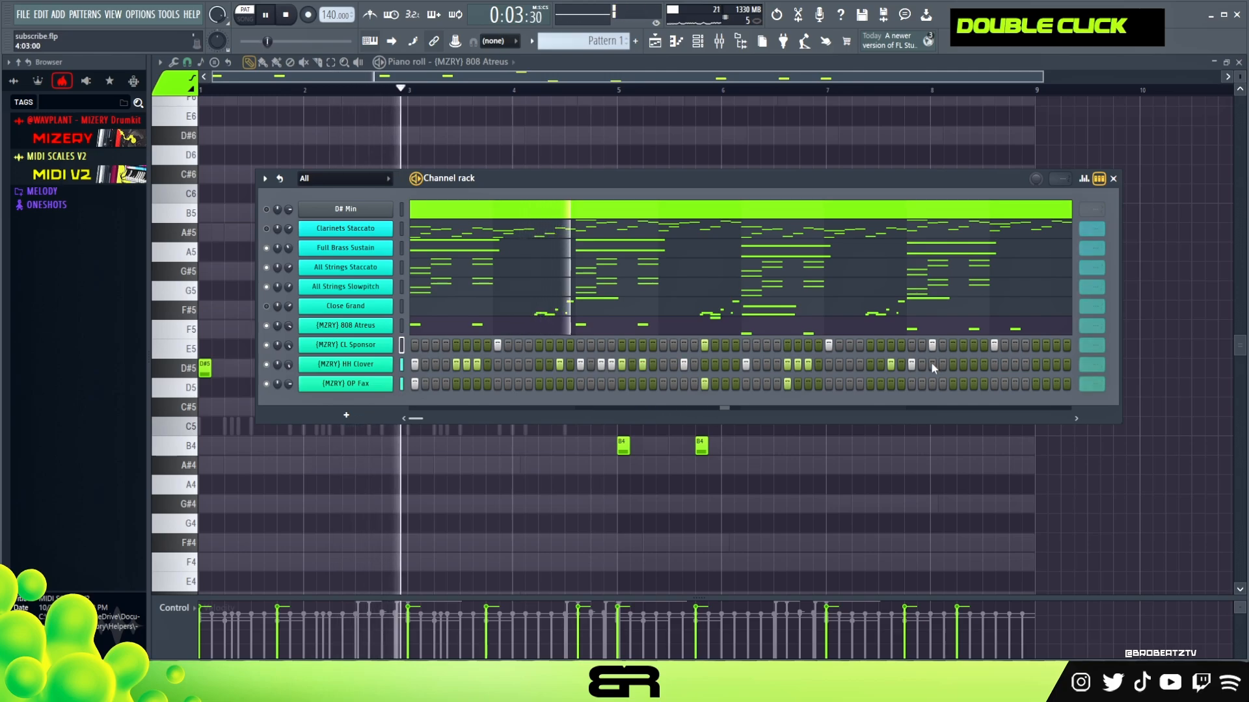
left_click(932, 365)
left_click(943, 364)
left_click(953, 364)
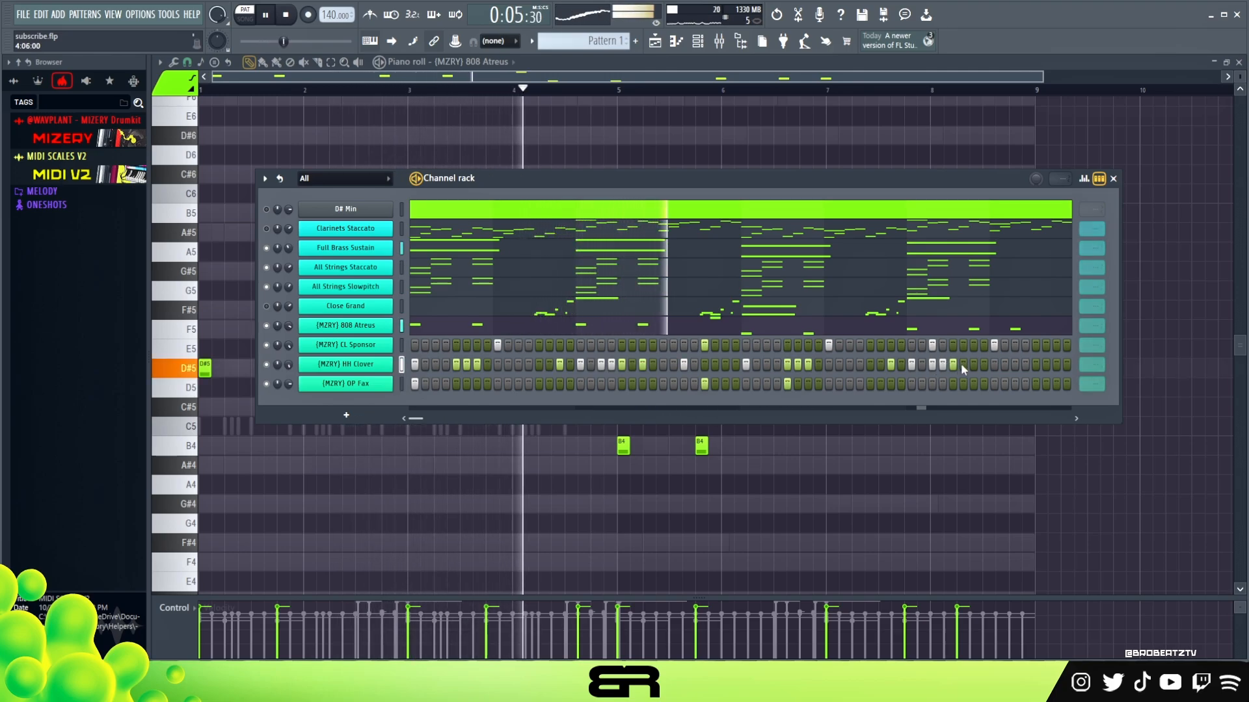
Finish the fourth drum bar with HH Clover hits on steps 55 and 59 and an OP Fax hit on step 49.
key("space")
key("space")
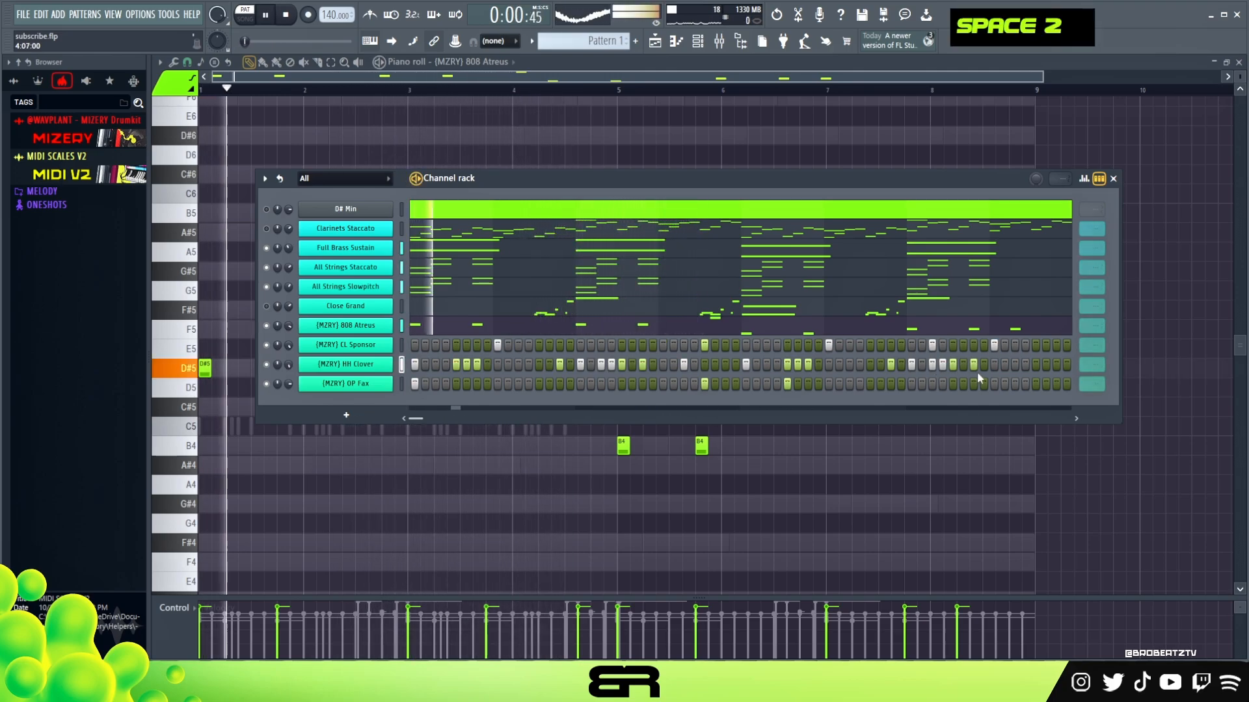
left_click(1015, 364)
left_click(910, 384)
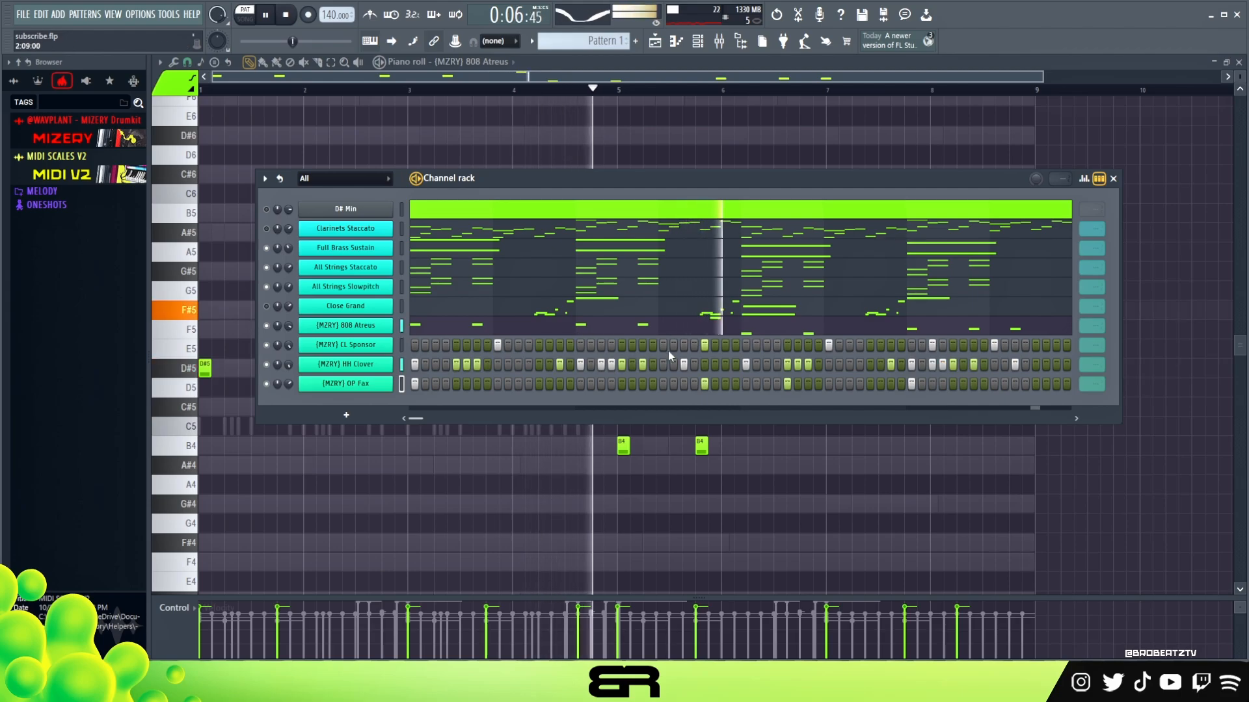
Restart playback and enable step looping with the CL Sponsor, HH Clover and OP Fax channels set to Bar.
key("space")
key("space")
scroll(1095, 381, "down", 1)
scroll(1093, 364, "down", 1)
scroll(1094, 345, "down", 1)
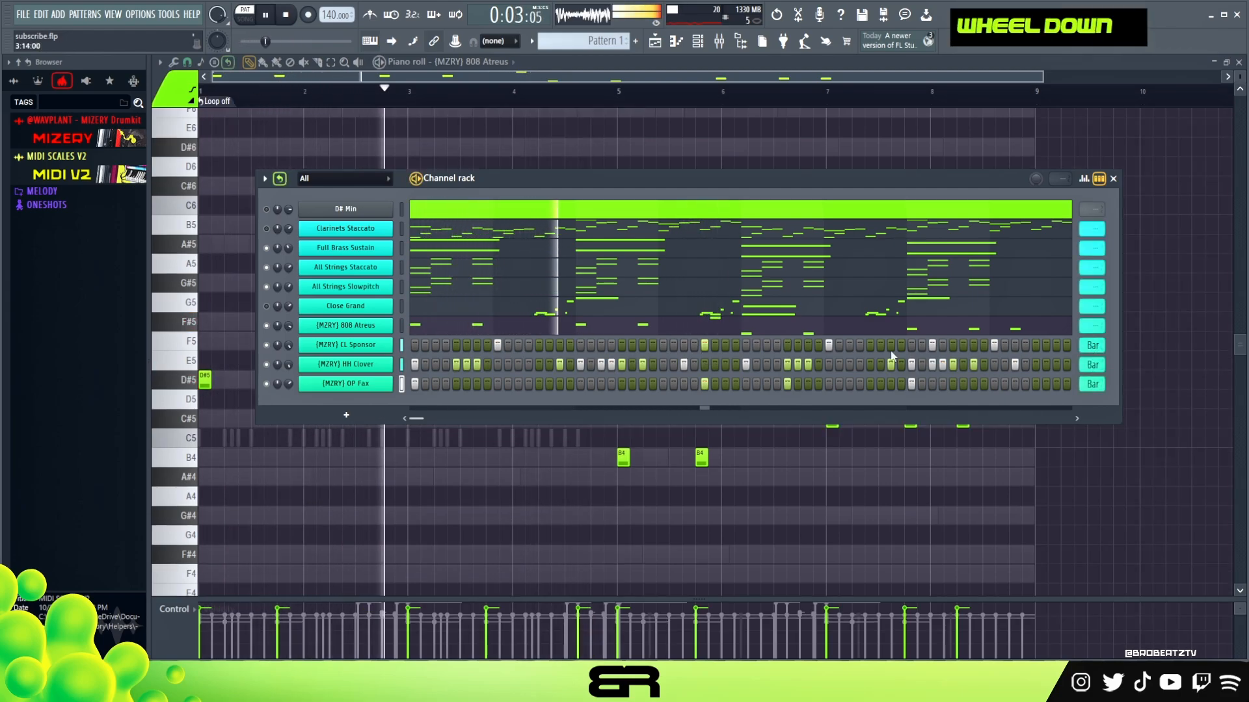
Adjust the velocity of the CL Sponsor hit on step 51 in the graph editor and close the graph.
left_click(1084, 179)
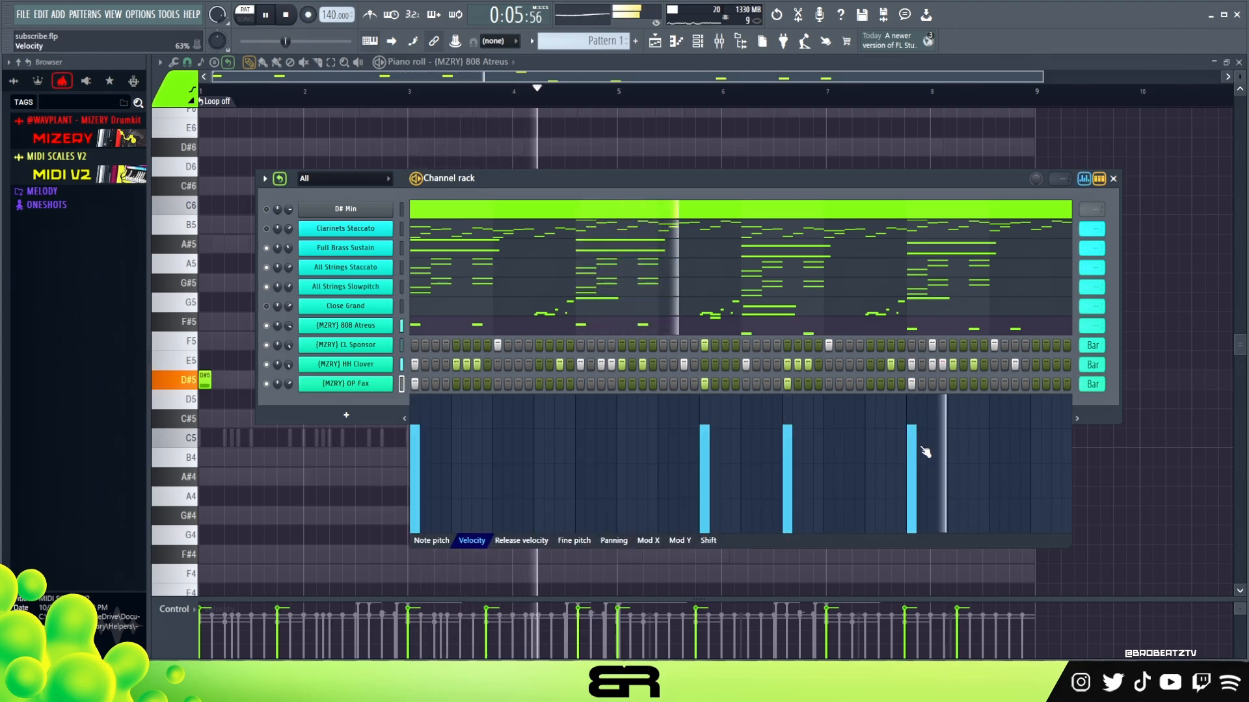
left_click(401, 345)
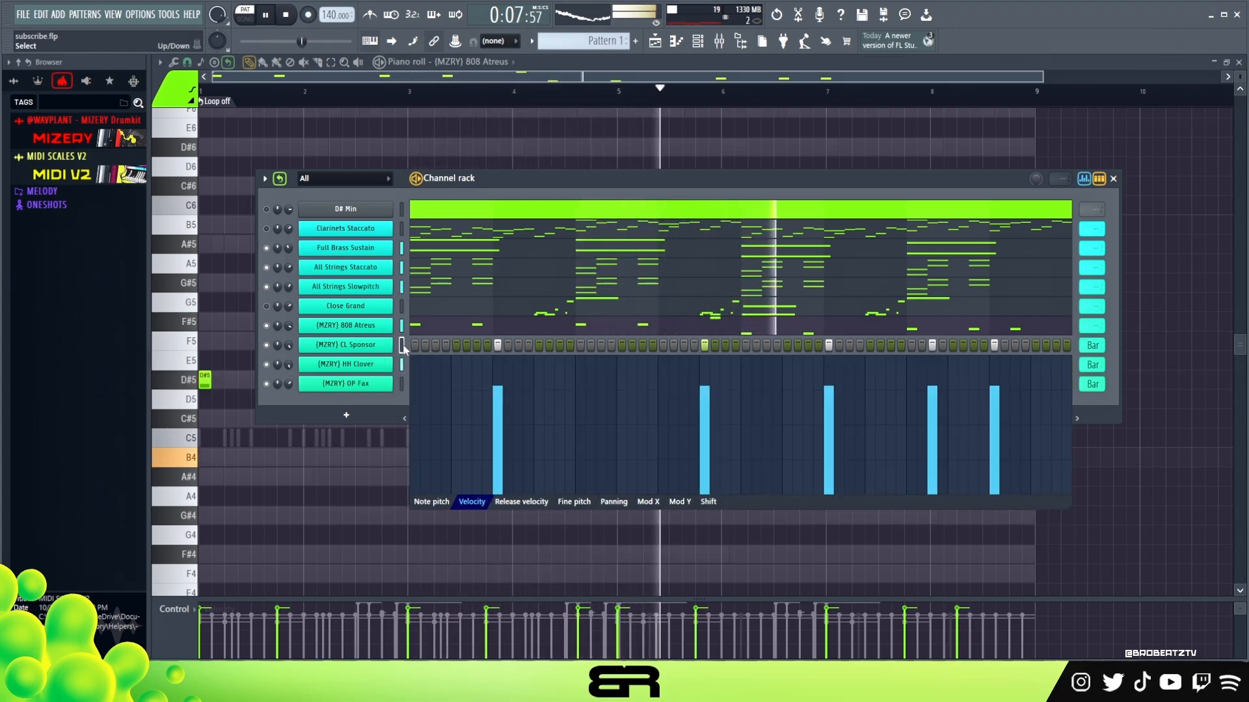
left_click_drag(938, 424, 934, 404)
left_click(1084, 179)
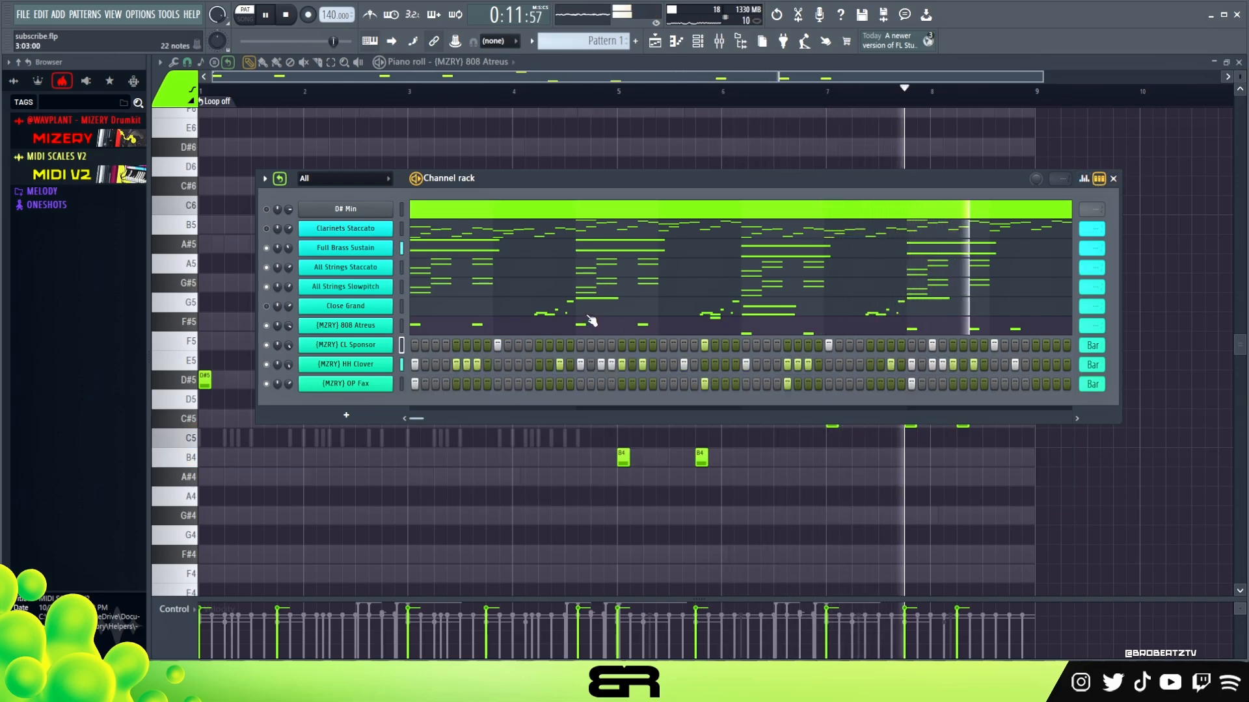
Unmute the Clarinets Staccato and Close Grand channels, play the full pattern, and balance the clarinet and brass channel volumes.
key("space")
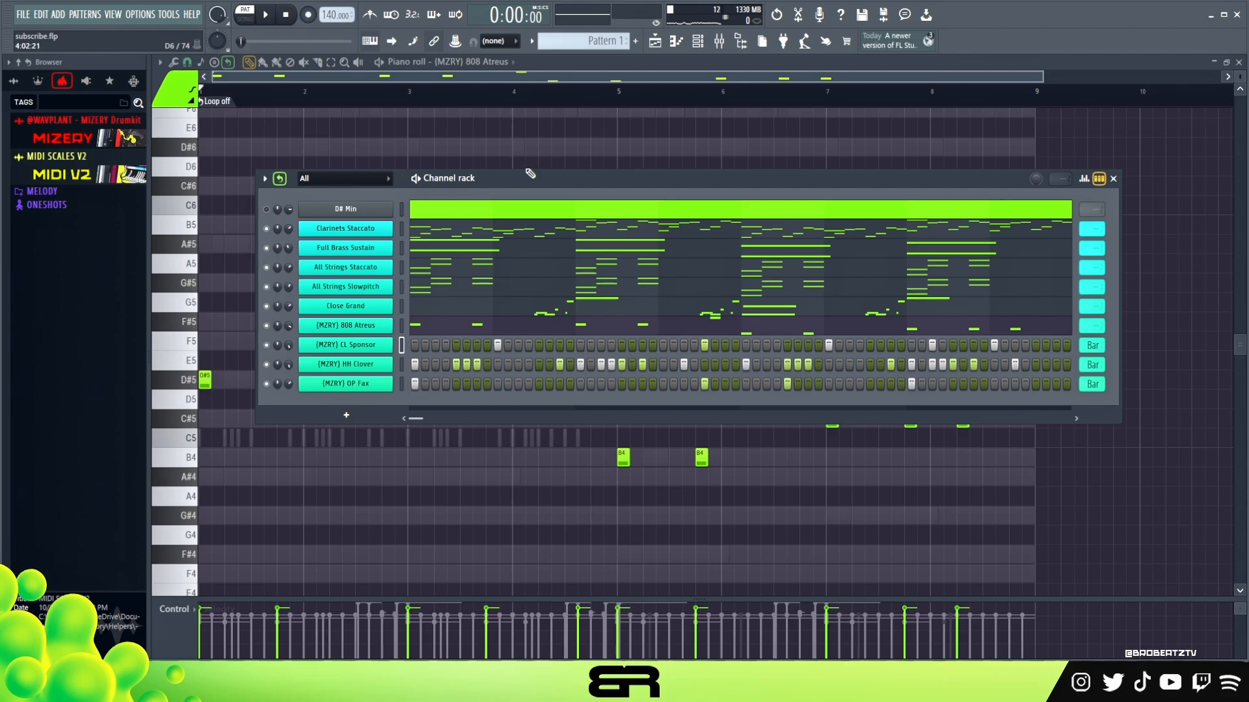
left_click_drag(526, 181, 501, 217)
double_click(292, 17)
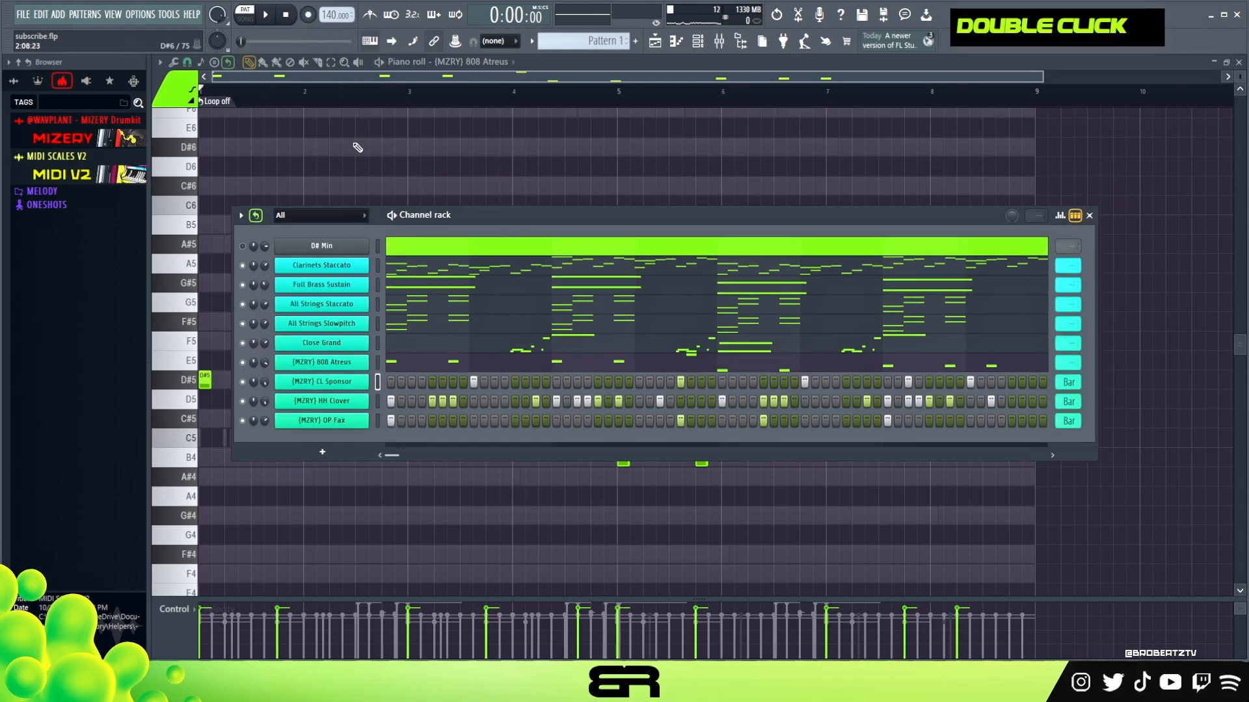
key("space")
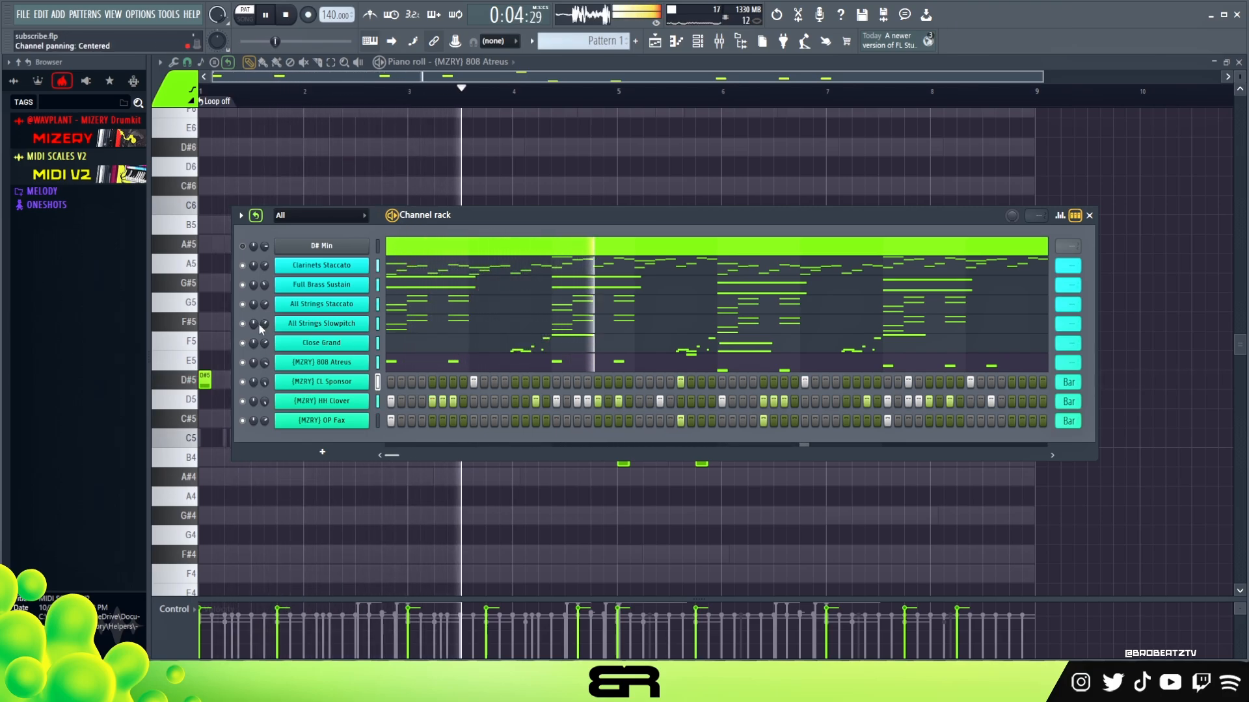
left_click_drag(264, 285, 266, 325)
left_click_drag(264, 265, 264, 271)
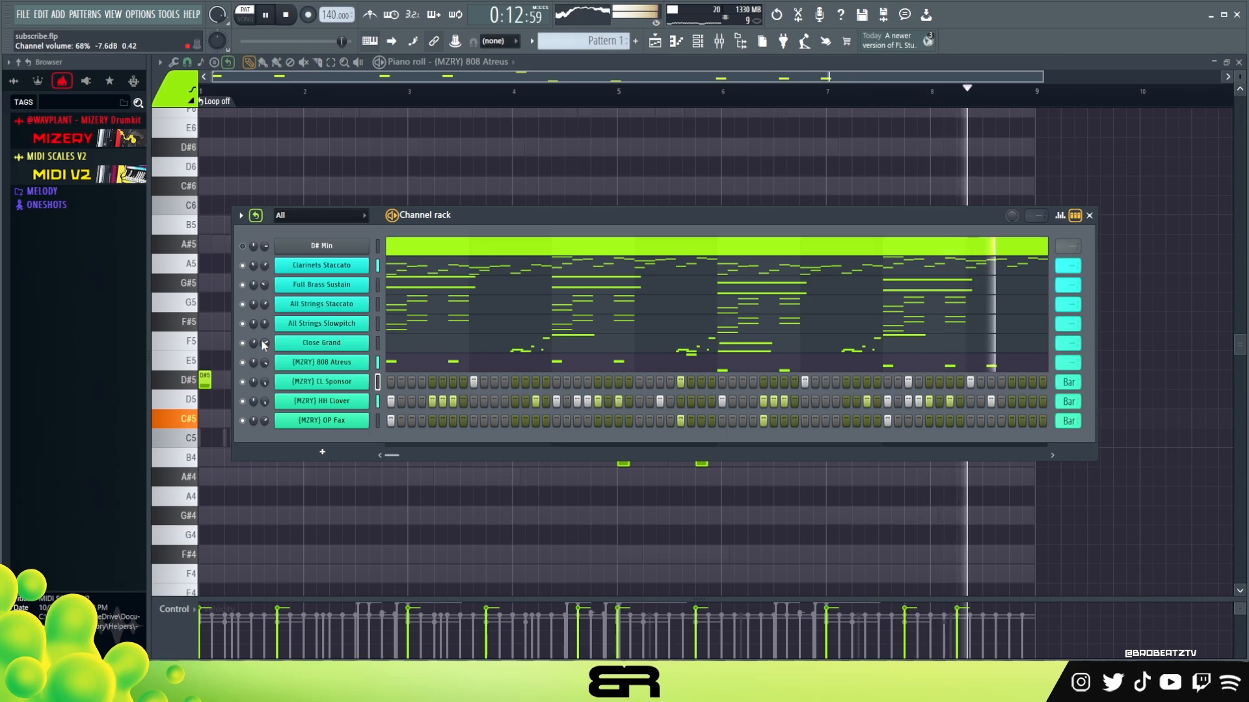
key("space")
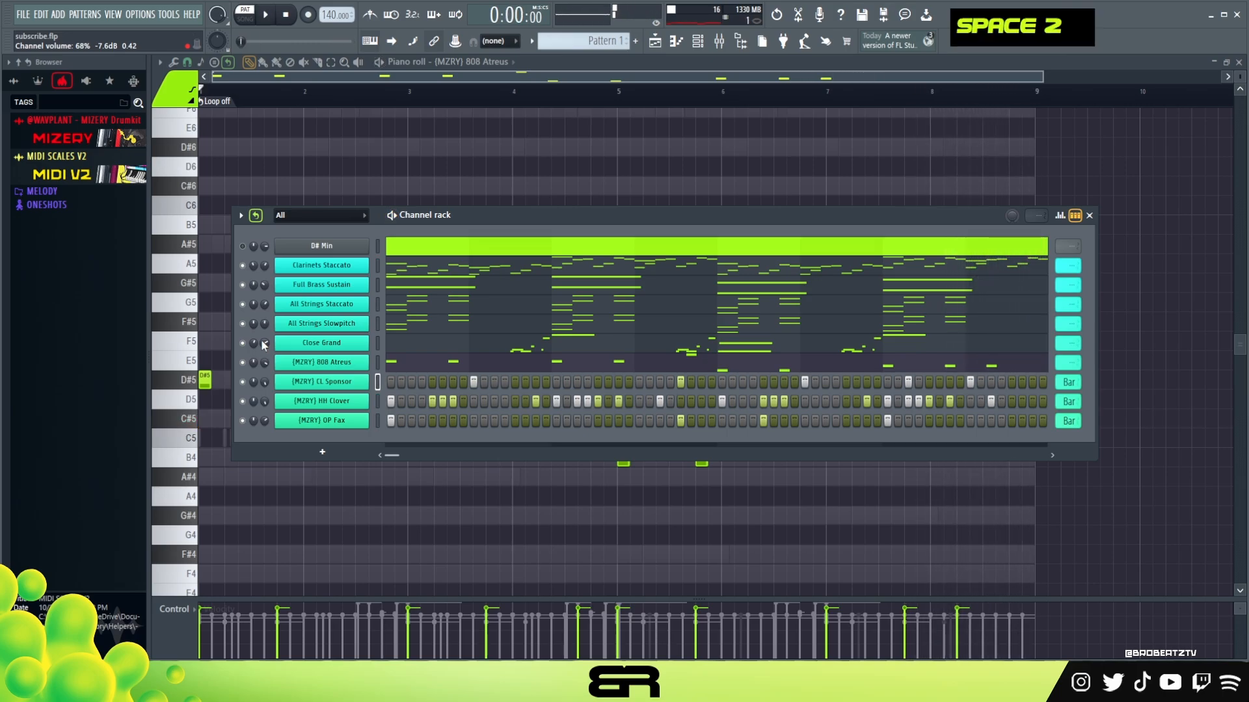